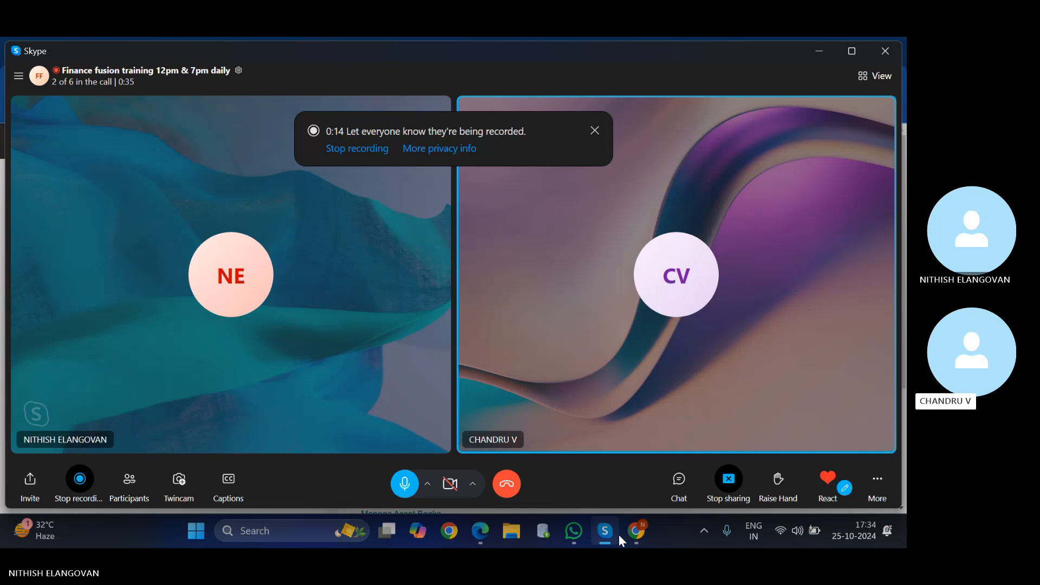
- Switch from the Skype call to the Setup and Maintenance page in Chrome
{"action": "mouse_move", "coordinate": [626, 535]}
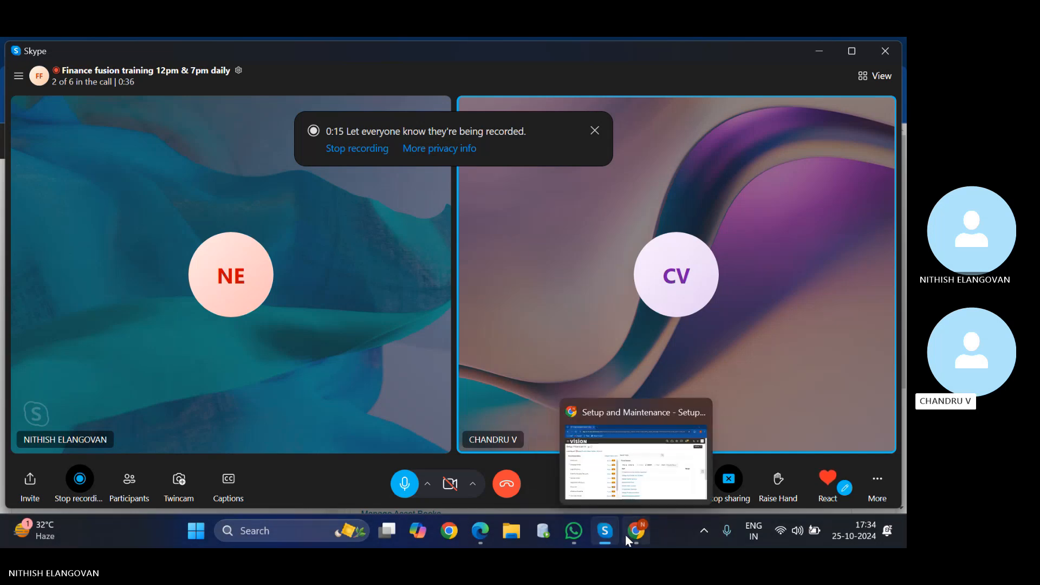
{"action": "left_click", "coordinate": [616, 492]}
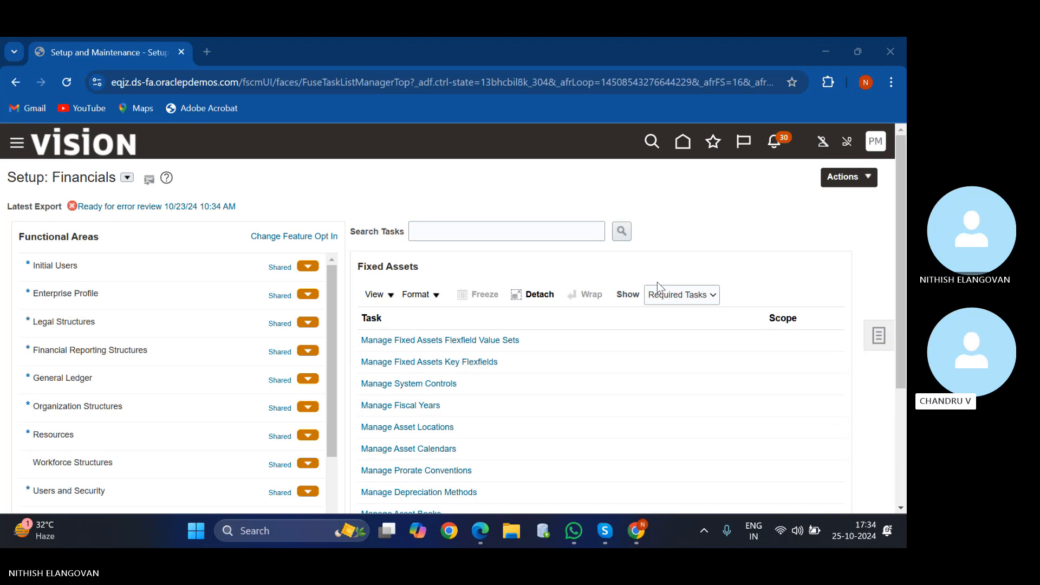
{"action": "left_click", "coordinate": [877, 137]}
{"action": "left_click", "coordinate": [876, 140]}
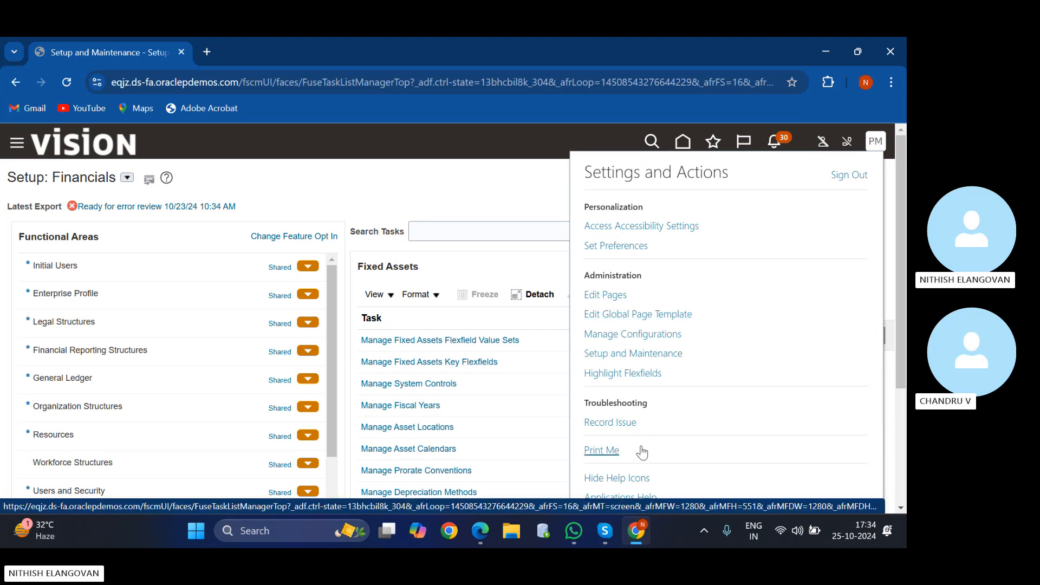
{"action": "left_click", "coordinate": [504, 210]}
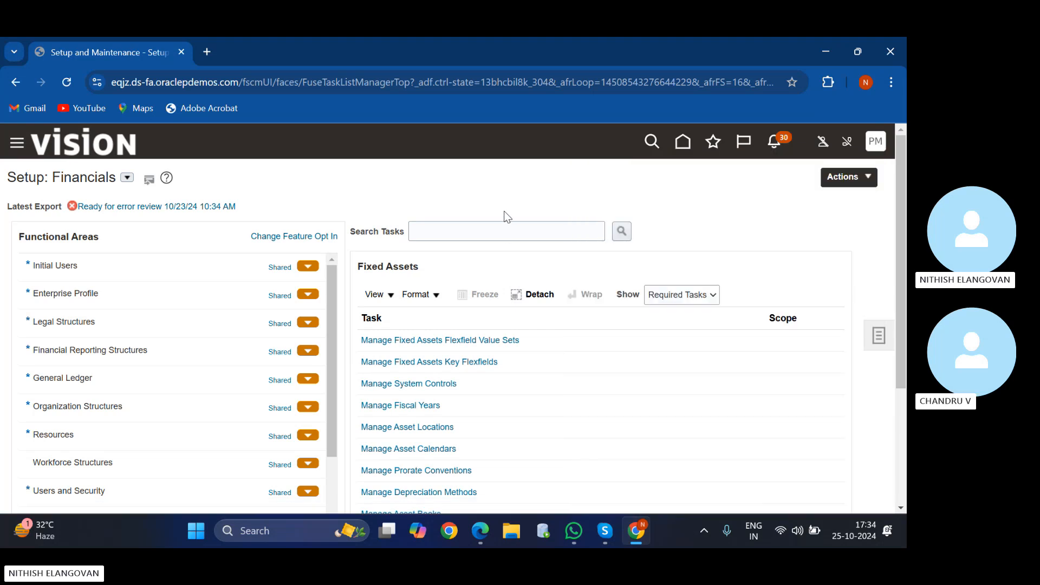
- Search the setup tasks for "Manage data access" and open the Manage Data Access for Users task
{"action": "left_click", "coordinate": [879, 334]}
{"action": "left_click", "coordinate": [787, 383]}
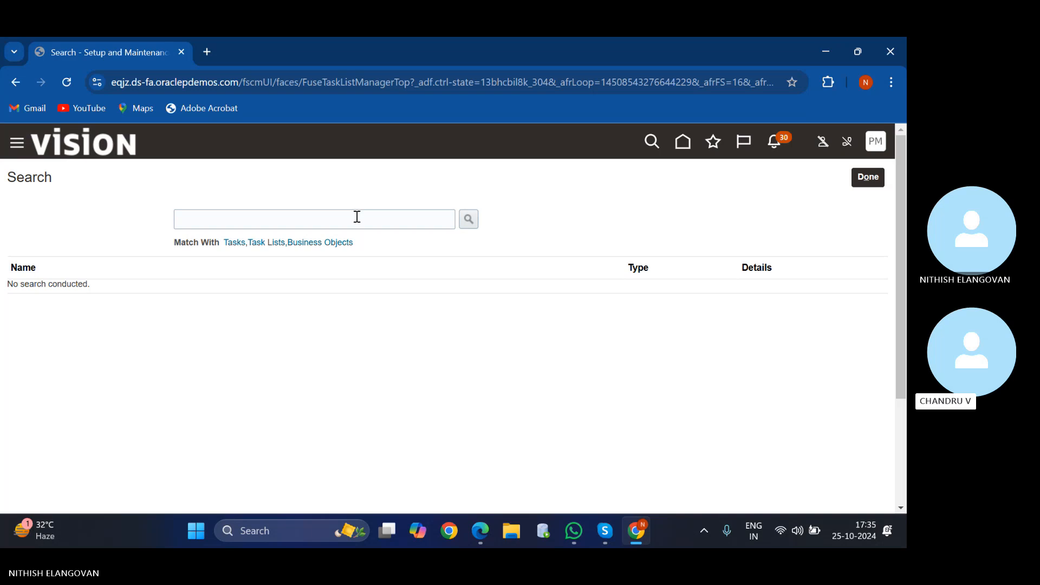
{"action": "left_click", "coordinate": [357, 216]}
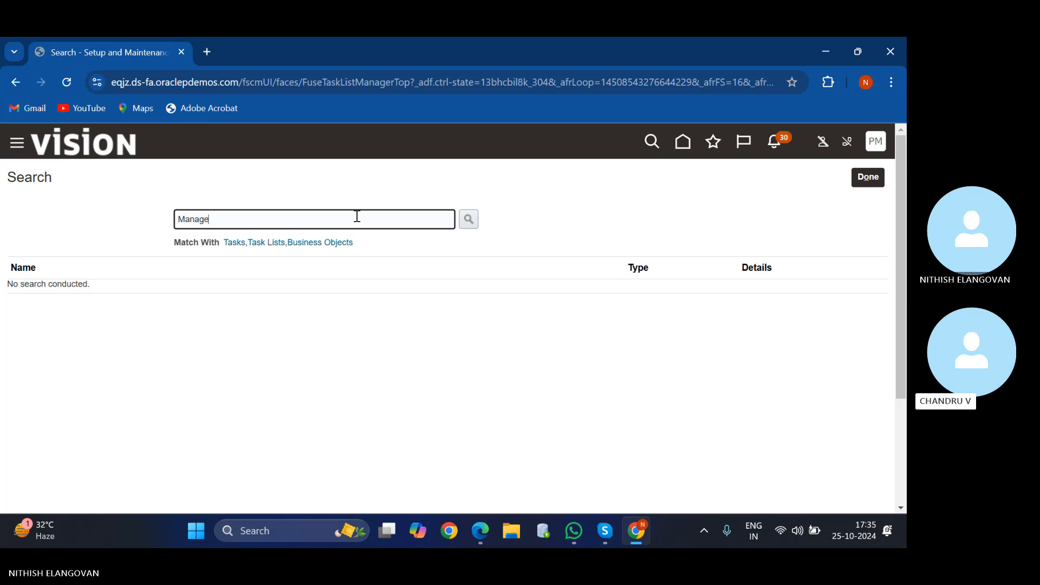
{"action": "type", "text": "Manage data access"}
{"action": "key", "text": "Return"}
{"action": "left_click", "coordinate": [119, 333]}
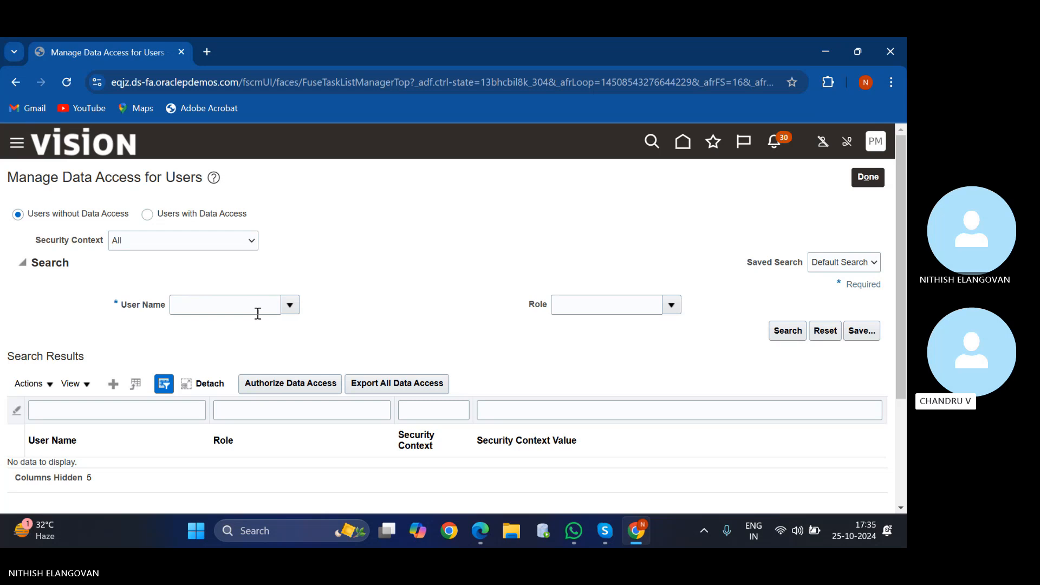
{"action": "left_click", "coordinate": [112, 382]}
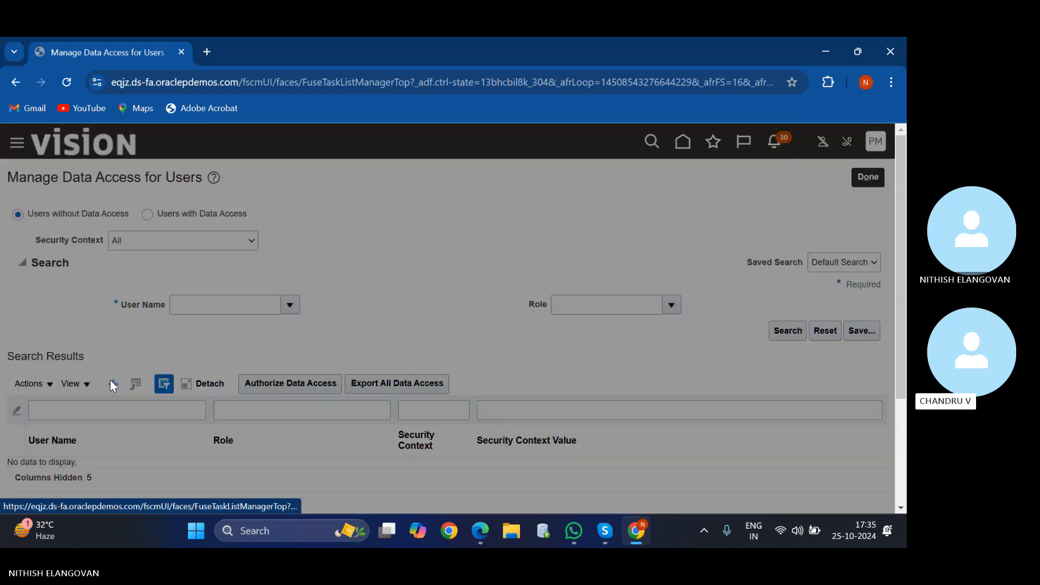
{"action": "left_click", "coordinate": [217, 332]}
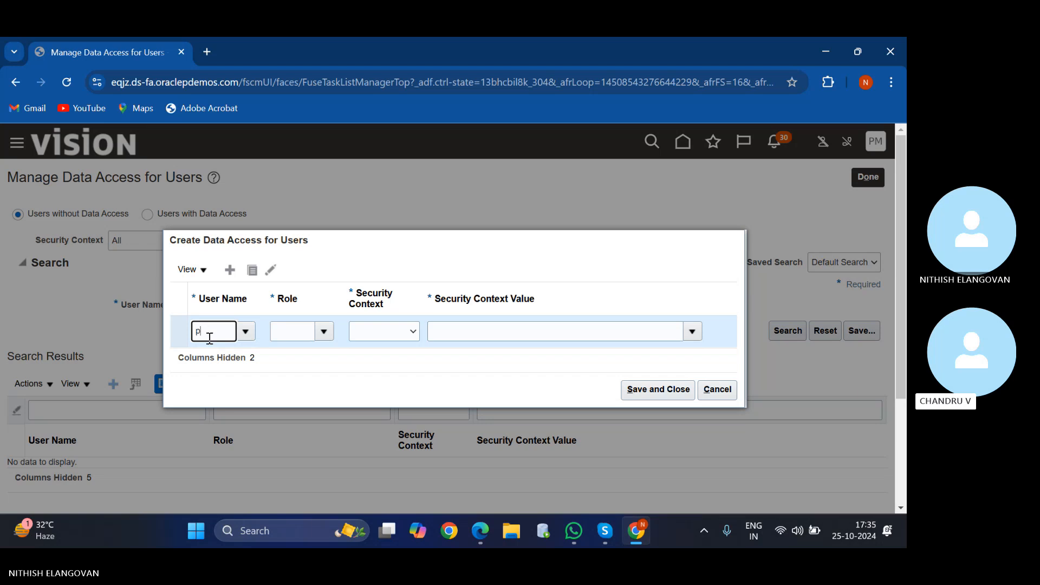
{"action": "type", "text": "an"}
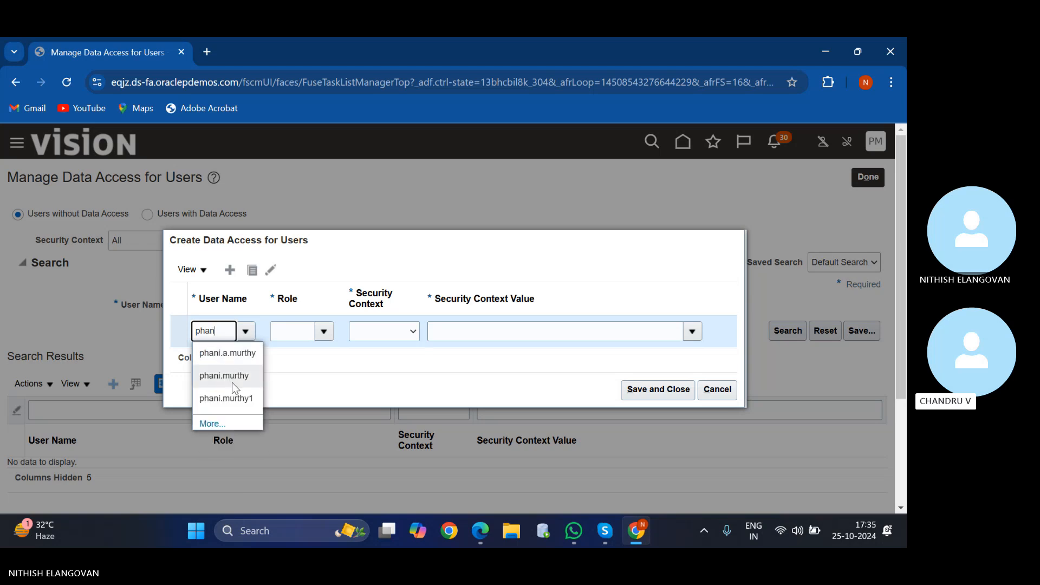
{"action": "left_click", "coordinate": [239, 402]}
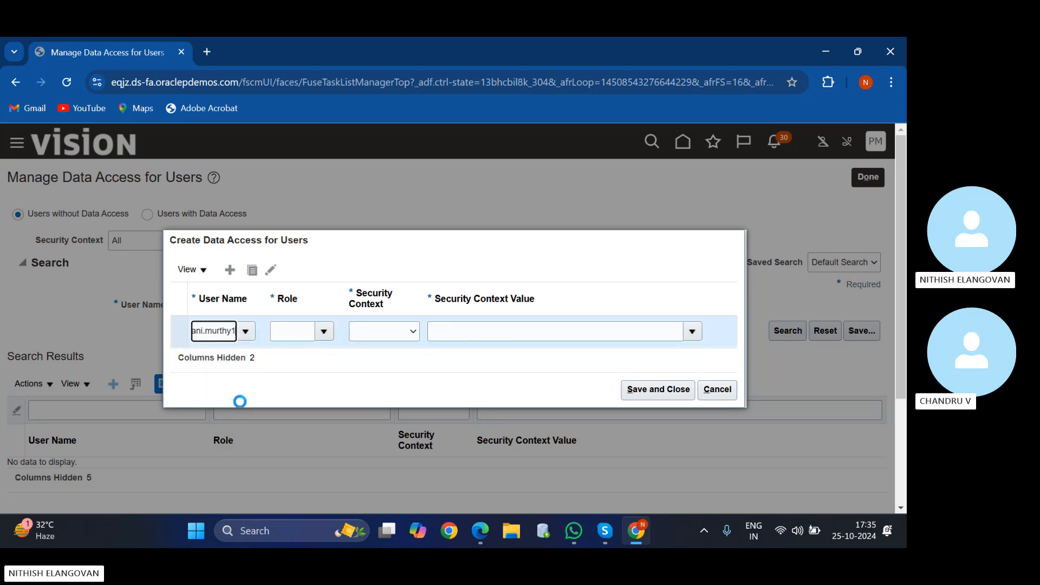
{"action": "left_click", "coordinate": [297, 332]}
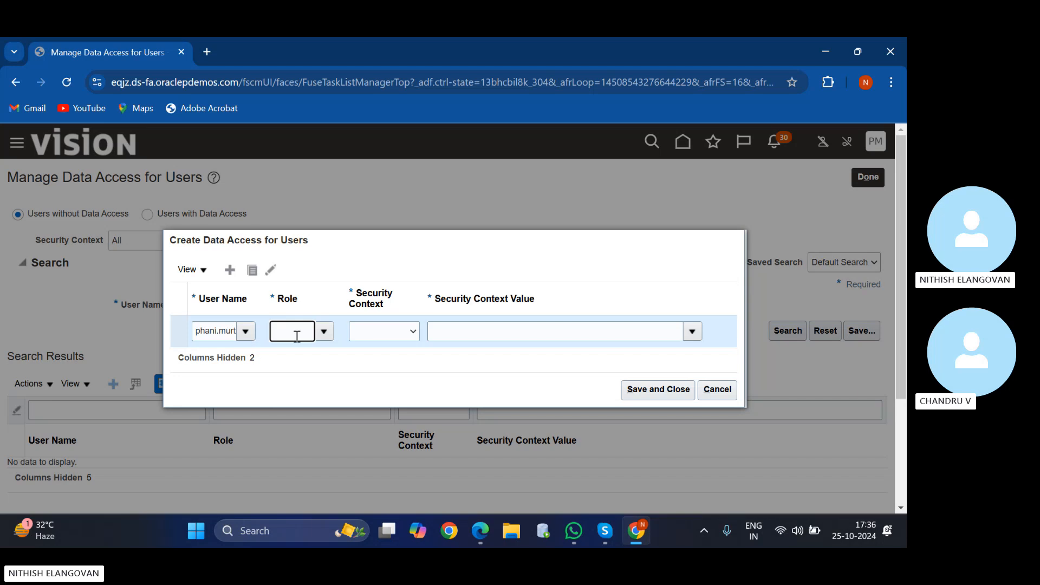
{"action": "type", "text": "ass"}
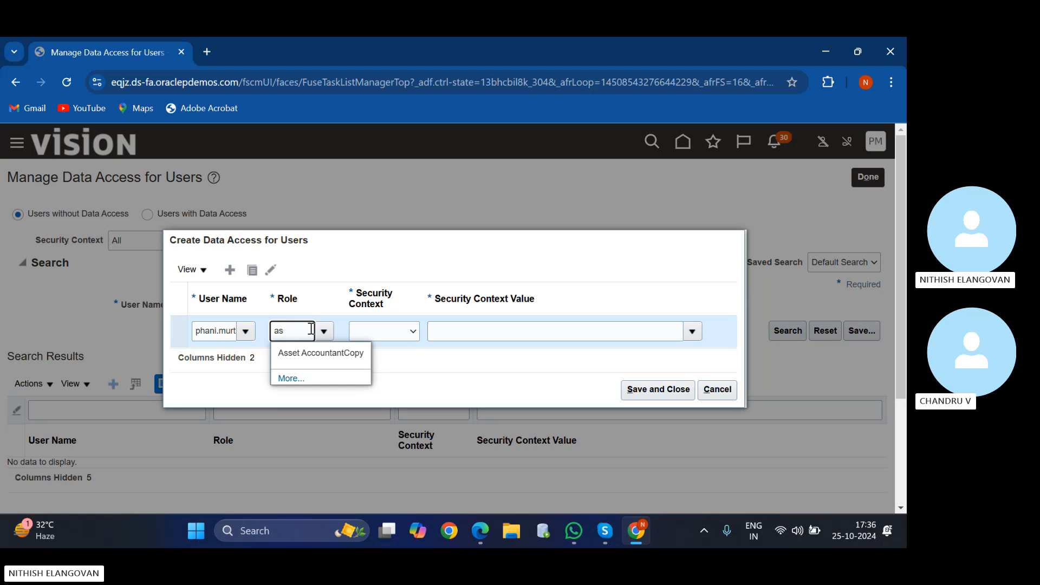
{"action": "key", "text": "BackSpace"}
{"action": "key", "text": "BackSpace"}
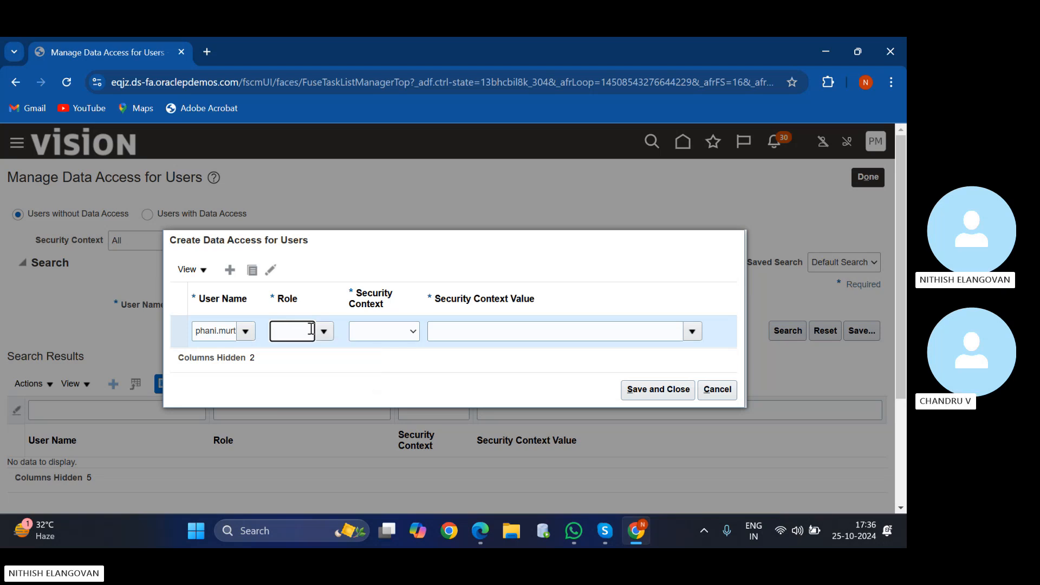
{"action": "left_click", "coordinate": [712, 389]}
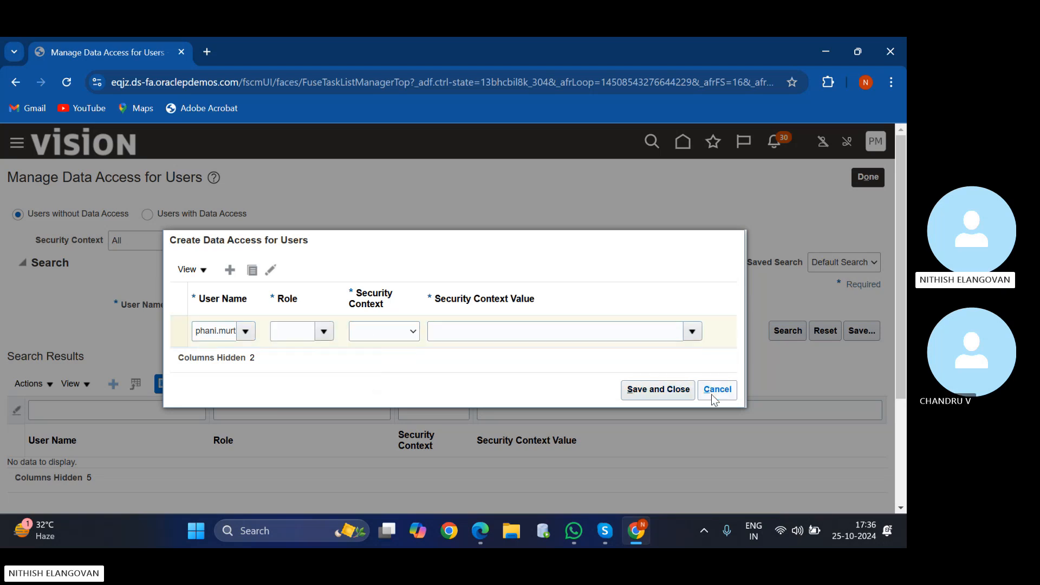
{"action": "left_click", "coordinate": [667, 386]}
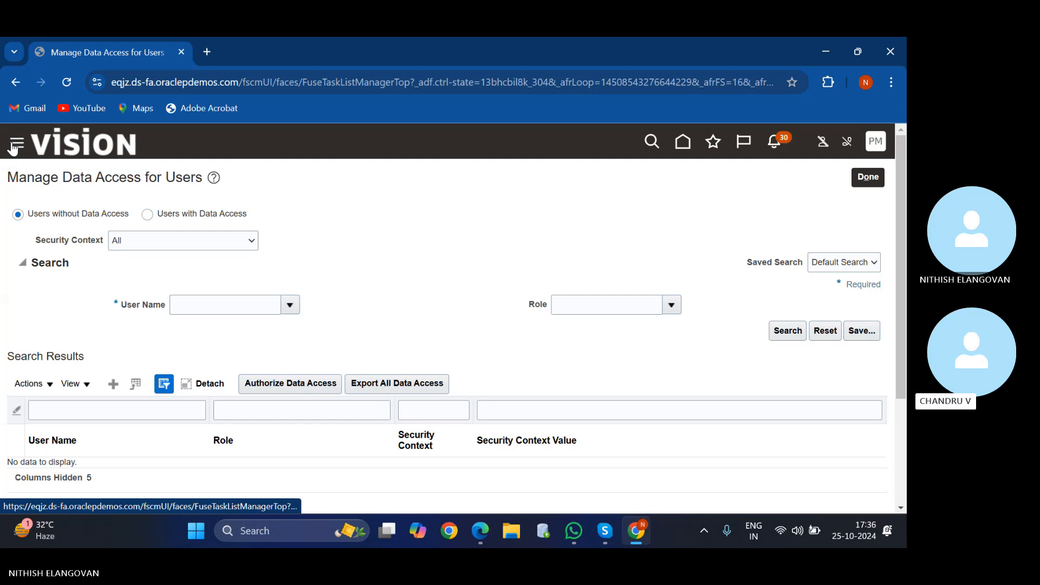
- Open the Security Console from the navigator's Tools group
{"action": "left_click", "coordinate": [14, 146]}
{"action": "scroll", "coordinate": [44, 315], "scroll_direction": "down", "scroll_amount": 10}
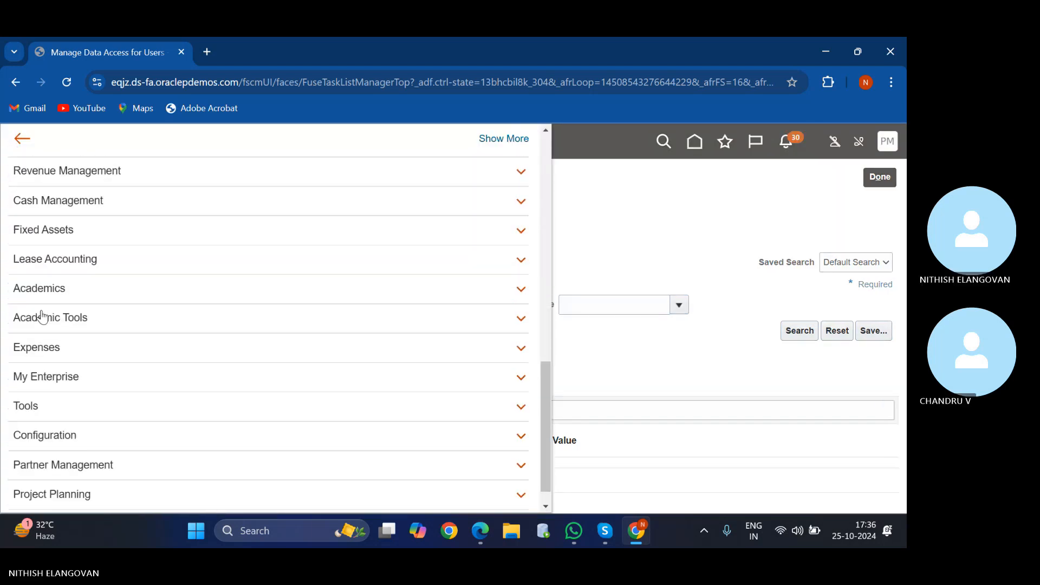
{"action": "left_click", "coordinate": [62, 379]}
{"action": "scroll", "coordinate": [88, 352], "scroll_direction": "down", "scroll_amount": 3}
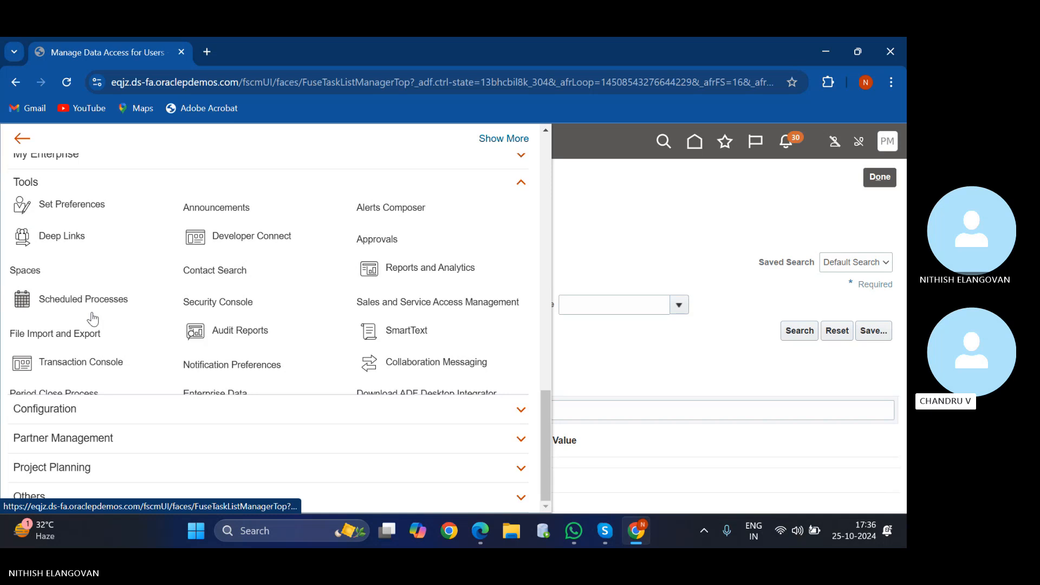
{"action": "left_click", "coordinate": [254, 302]}
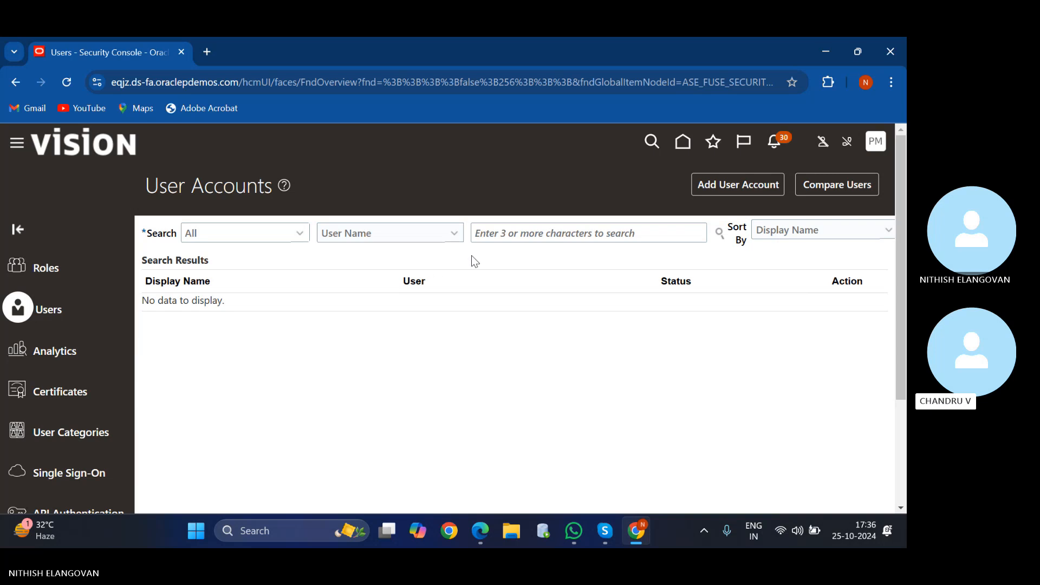
- Search the user accounts by the user's first name, open the active, unlocked account and review its assigned roles
{"action": "left_click", "coordinate": [487, 238]}
{"action": "type", "text": "phani"}
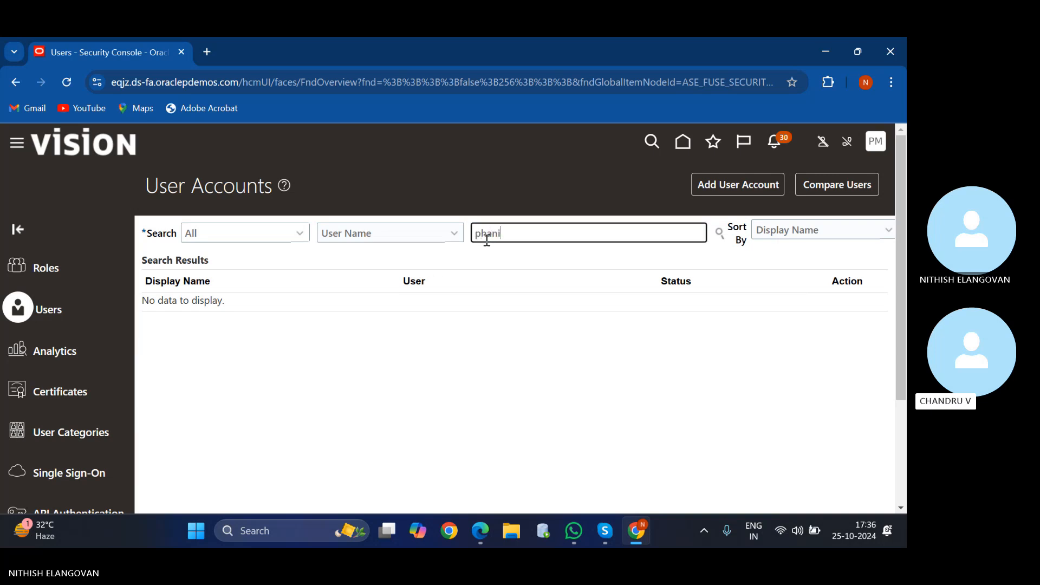
{"action": "key", "text": "Return"}
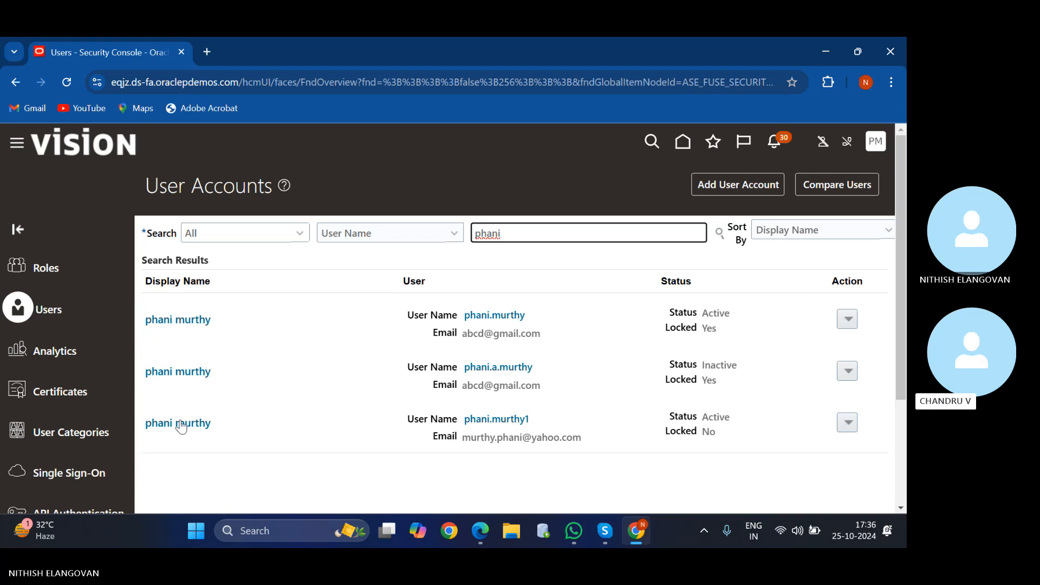
{"action": "left_click", "coordinate": [481, 419]}
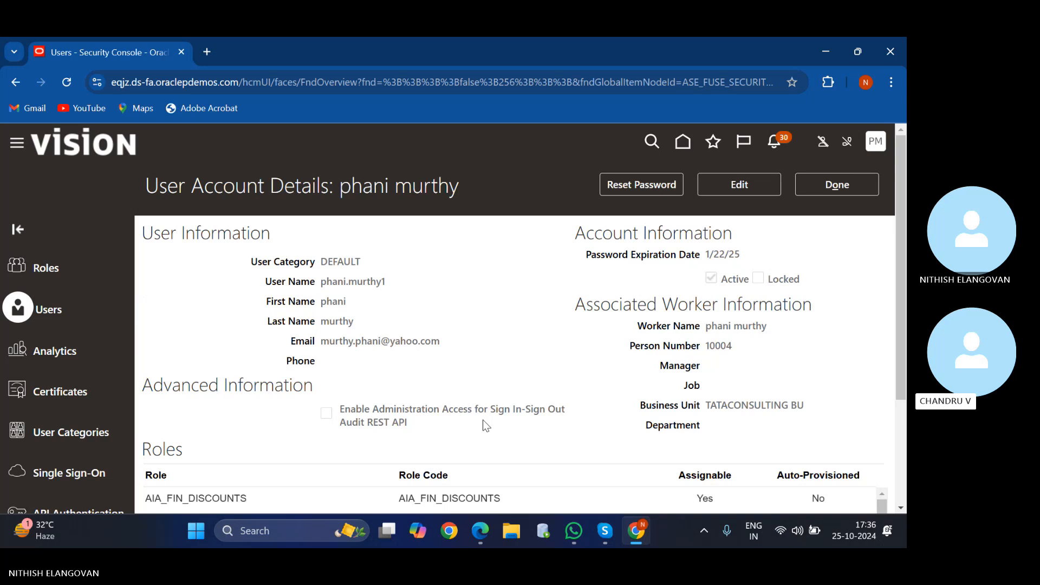
{"action": "scroll", "coordinate": [289, 352], "scroll_direction": "down", "scroll_amount": 3}
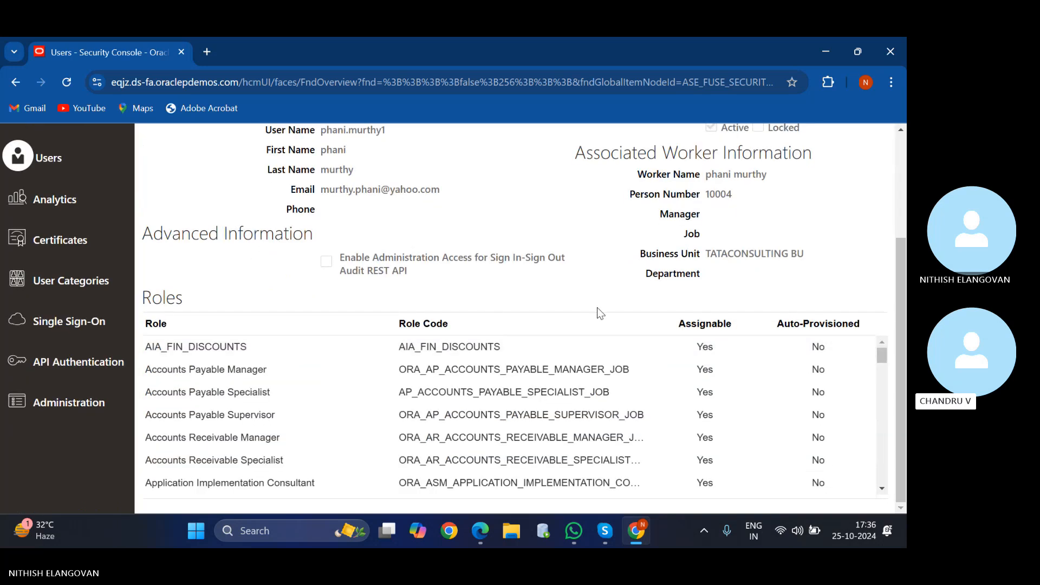
{"action": "scroll", "coordinate": [596, 307], "scroll_direction": "up", "scroll_amount": 3}
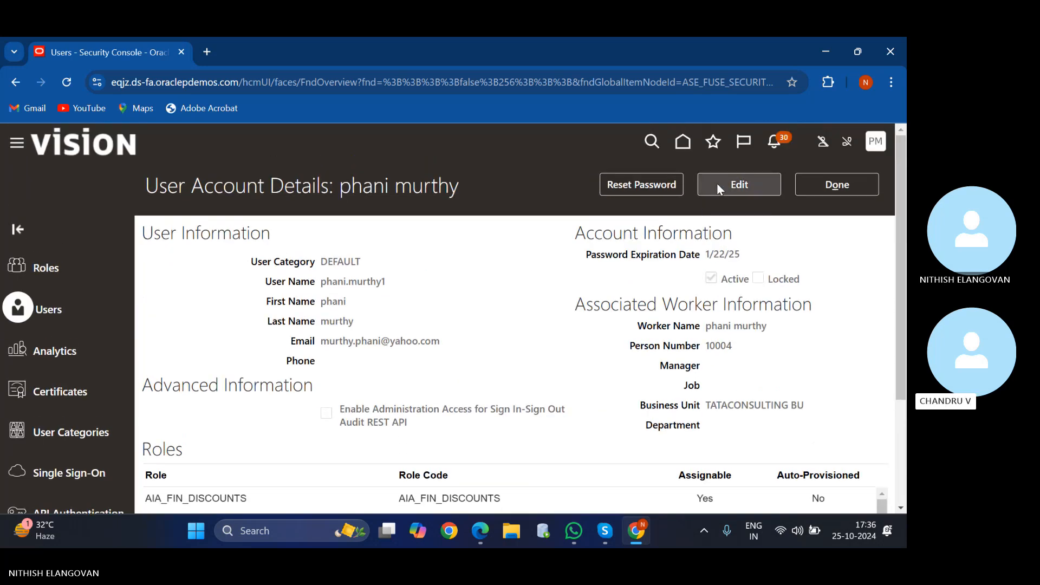
- Edit the user account and add the Asset Accountant role with code ORA_FA_ASSET_ACCOUNTANT_JOB
{"action": "left_click", "coordinate": [716, 184]}
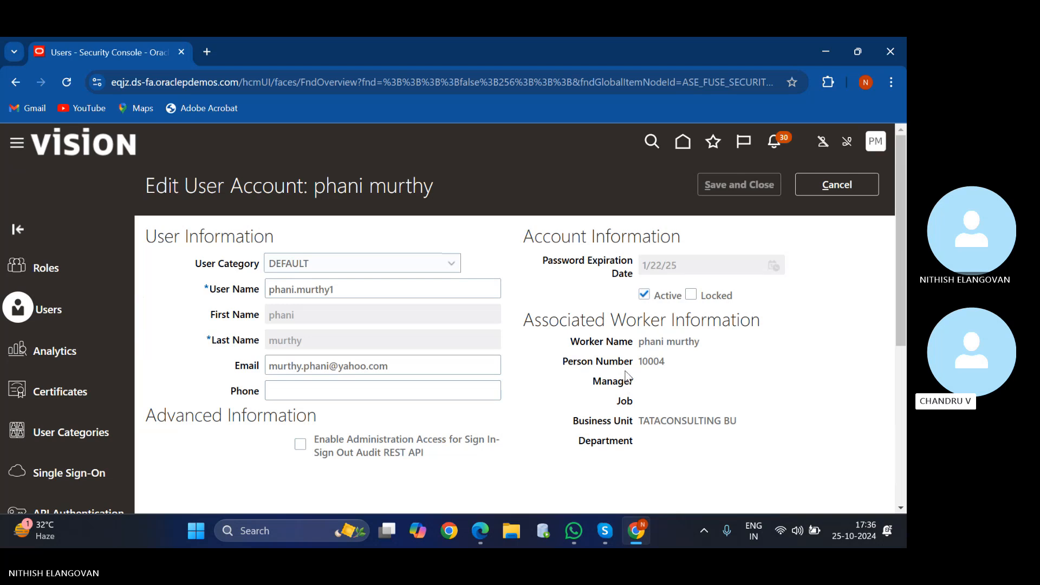
{"action": "scroll", "coordinate": [627, 376], "scroll_direction": "down", "scroll_amount": 5}
{"action": "left_click", "coordinate": [623, 270]}
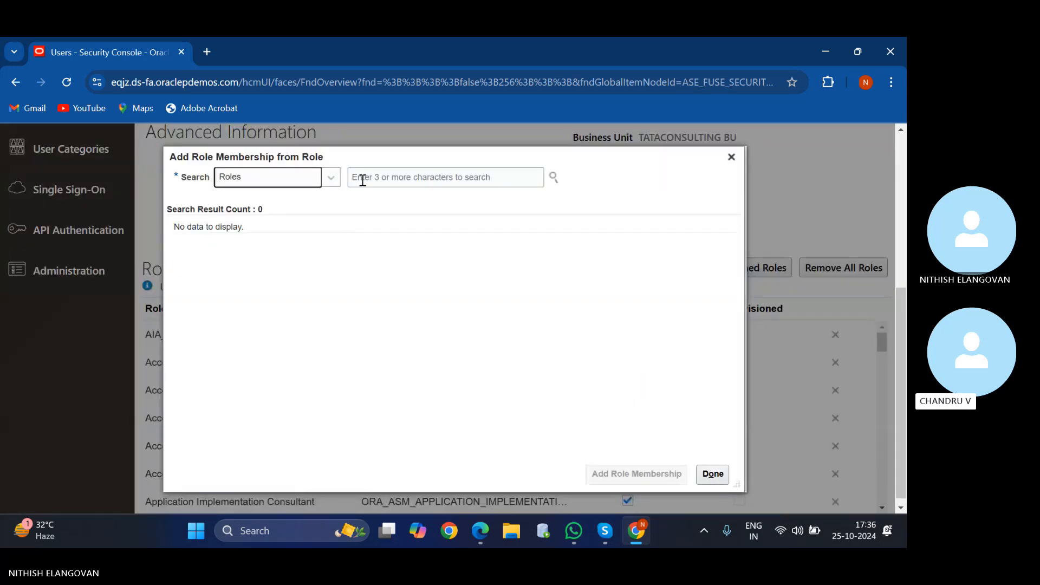
{"action": "left_click", "coordinate": [361, 179]}
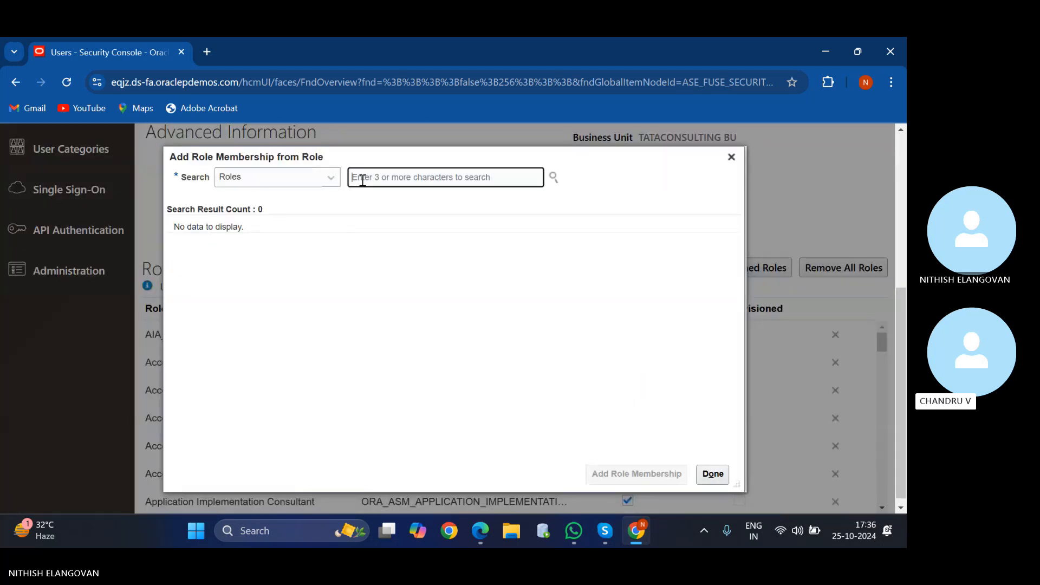
{"action": "type", "text": "asset"}
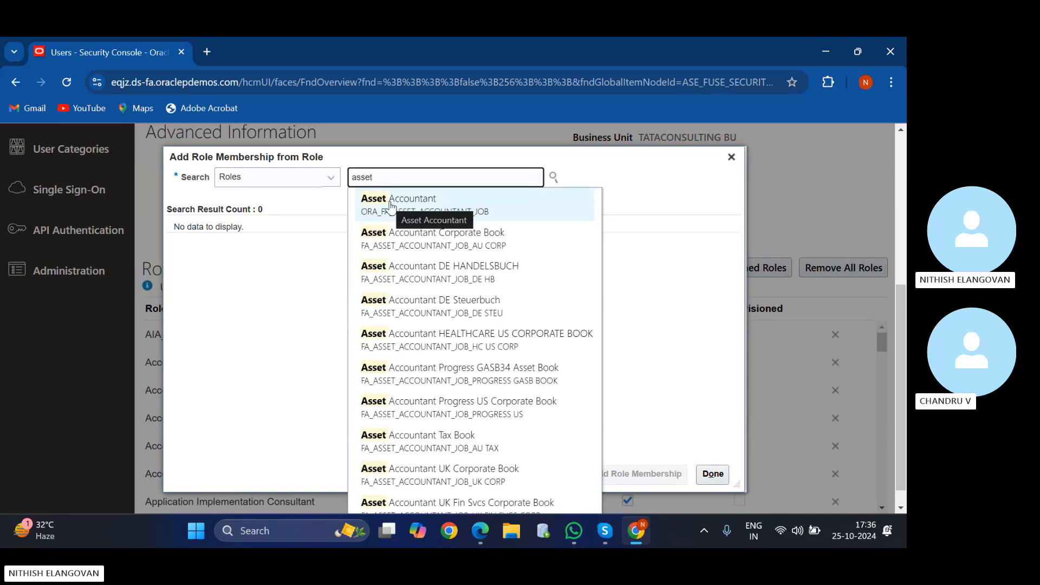
{"action": "left_click", "coordinate": [436, 209]}
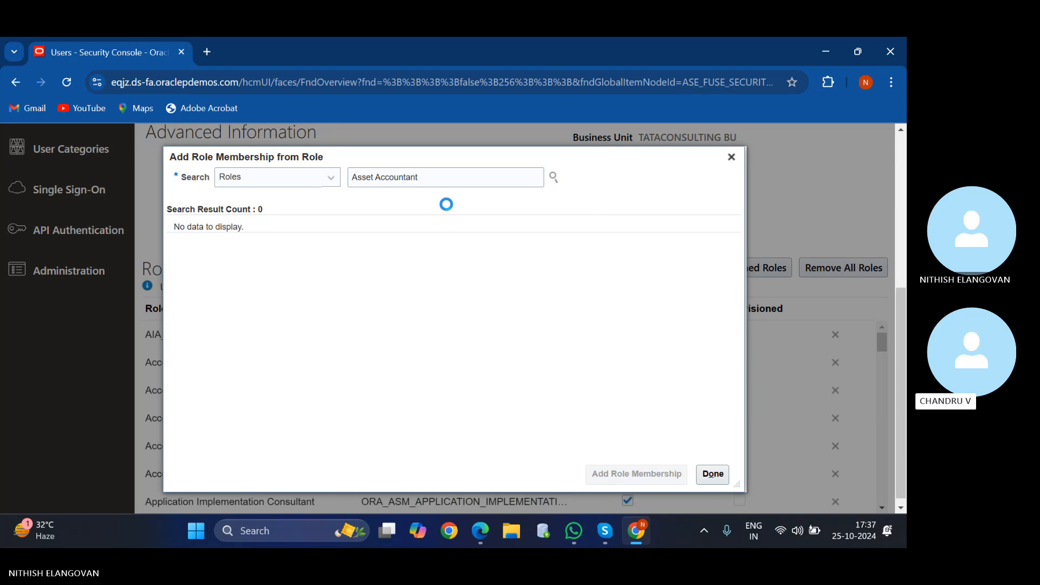
{"action": "left_click", "coordinate": [382, 244]}
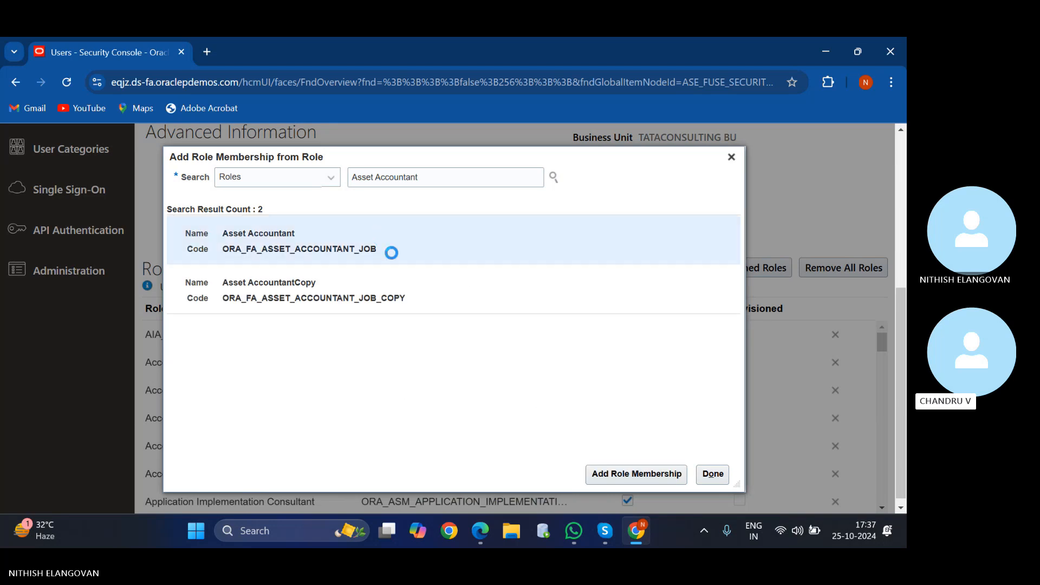
{"action": "left_click", "coordinate": [618, 474]}
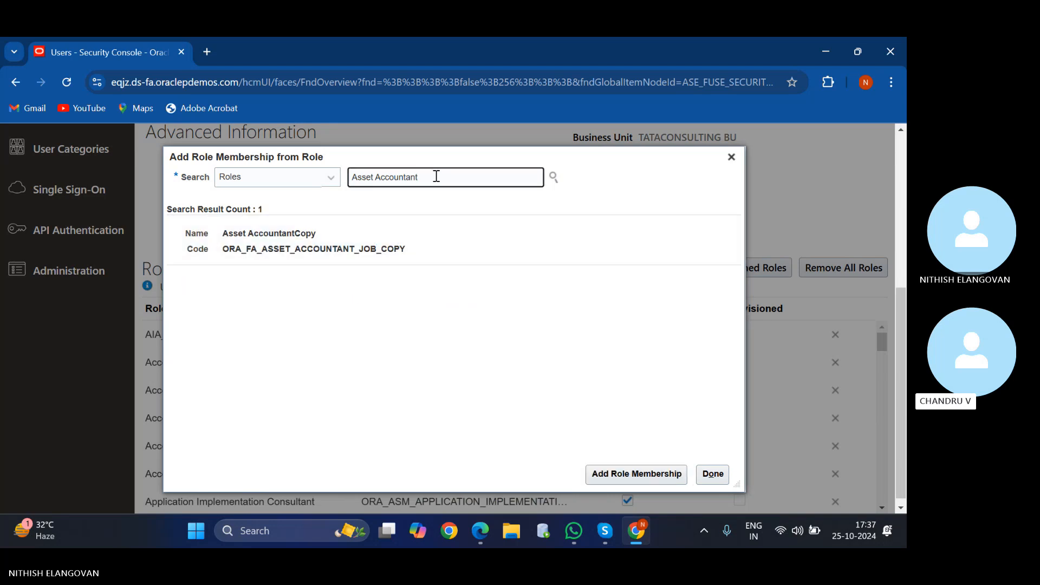
- Add the Asset Accounting Manager role with code ORA_FA_ASSET_ACCOUNTING_MANAGER_JOB to the user account and finish adding roles
{"action": "key", "text": "BackSpace"}
{"action": "key", "text": "BackSpace"}
{"action": "key", "text": "BackSpace"}
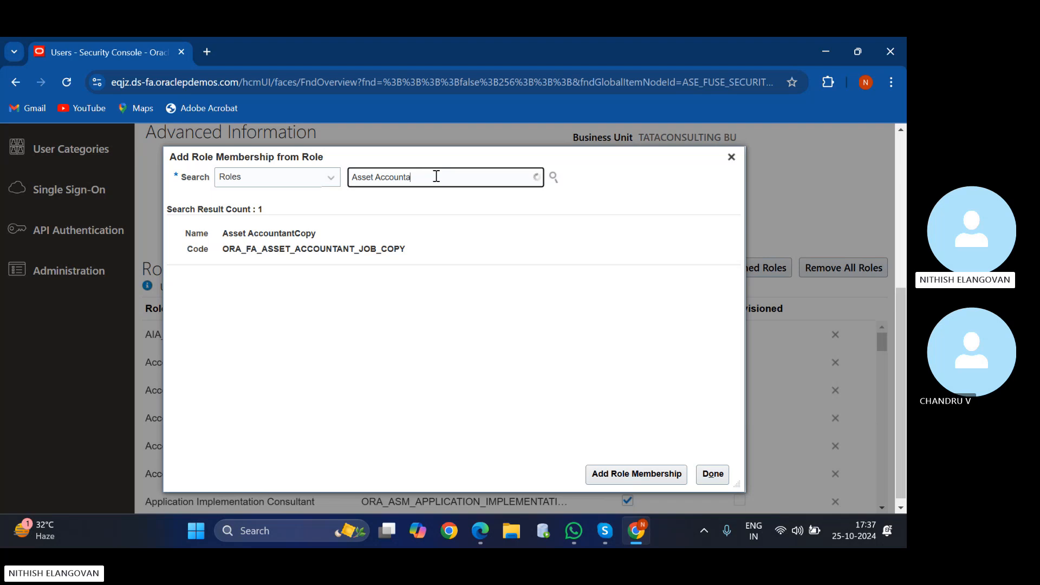
{"action": "type", "text": "ng"}
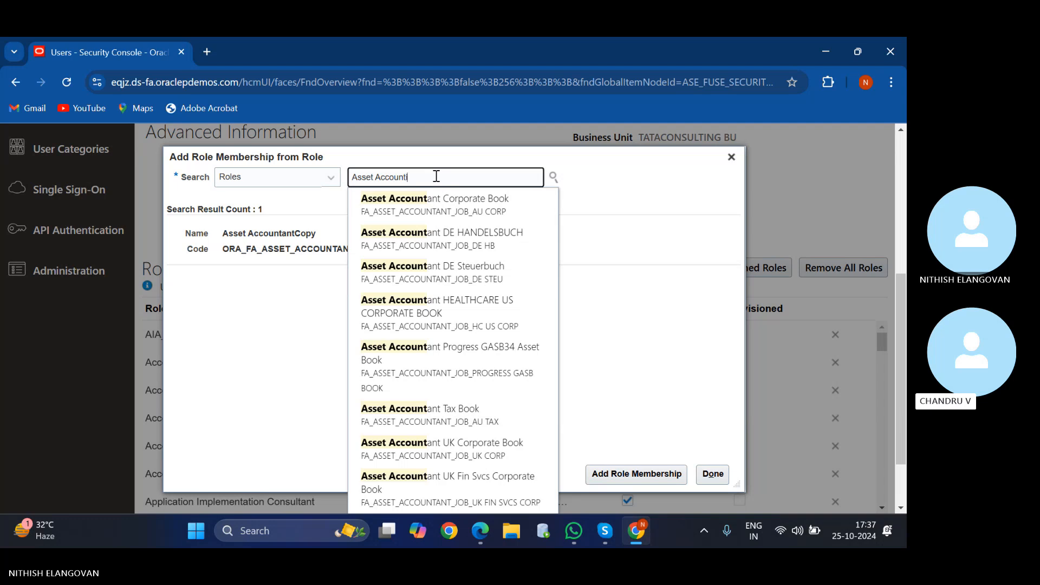
{"action": "type", "text": "ng"}
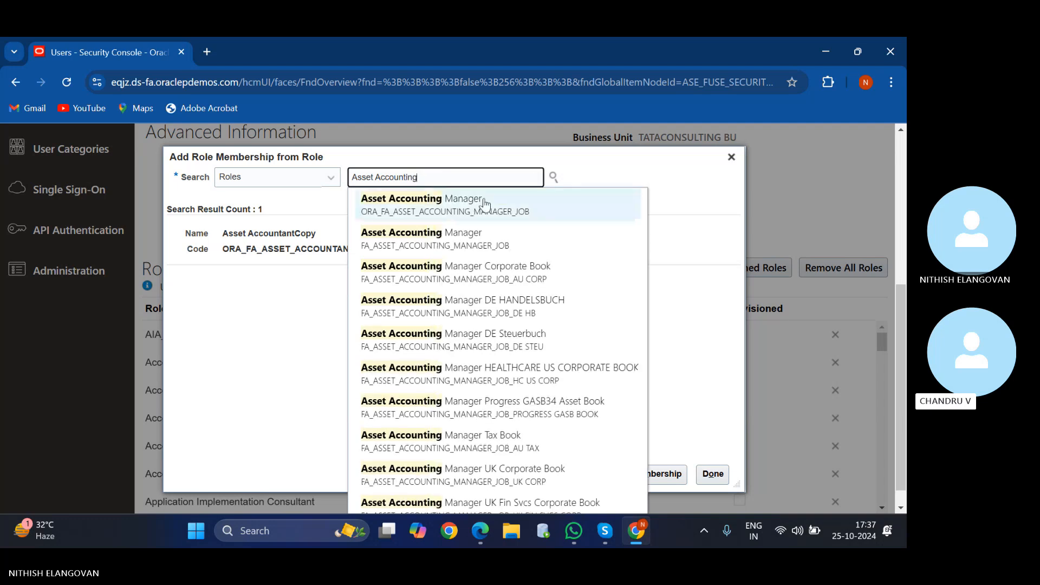
{"action": "left_click", "coordinate": [484, 203]}
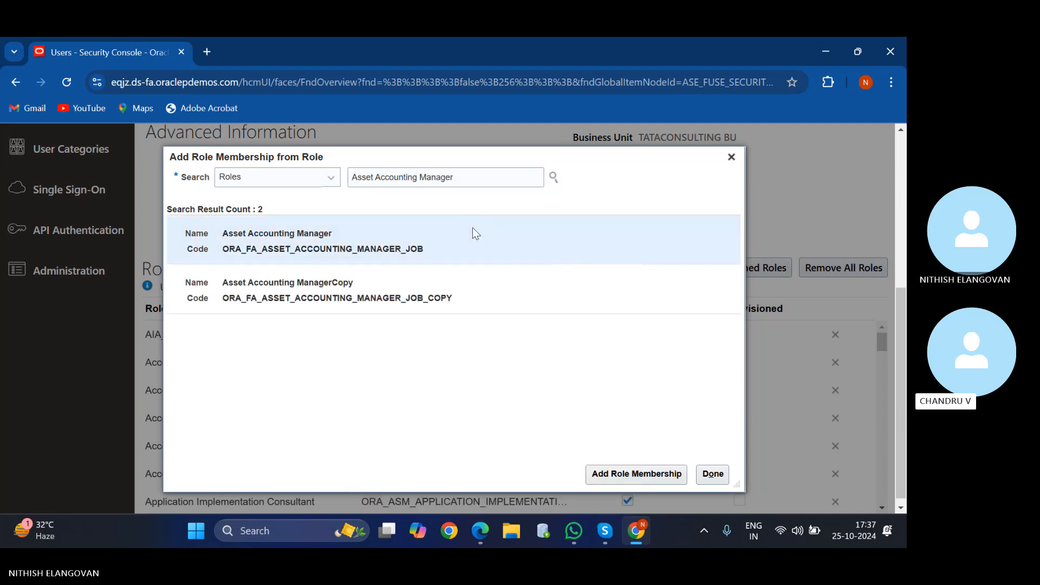
{"action": "left_click", "coordinate": [653, 481]}
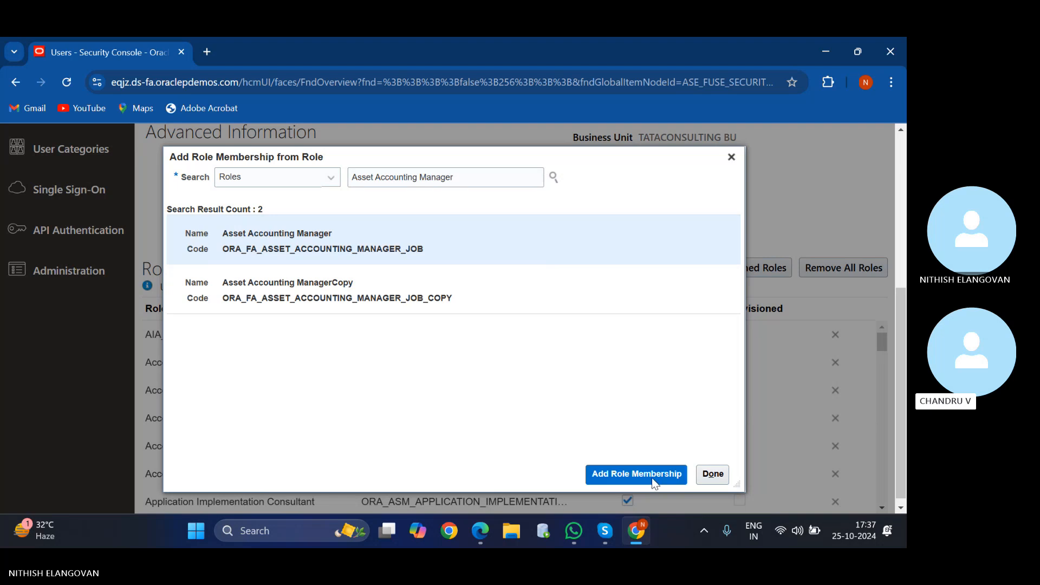
{"action": "left_click", "coordinate": [712, 474]}
- Save the edited user account and close its details page
{"action": "scroll", "coordinate": [336, 248], "scroll_direction": "up", "scroll_amount": 5}
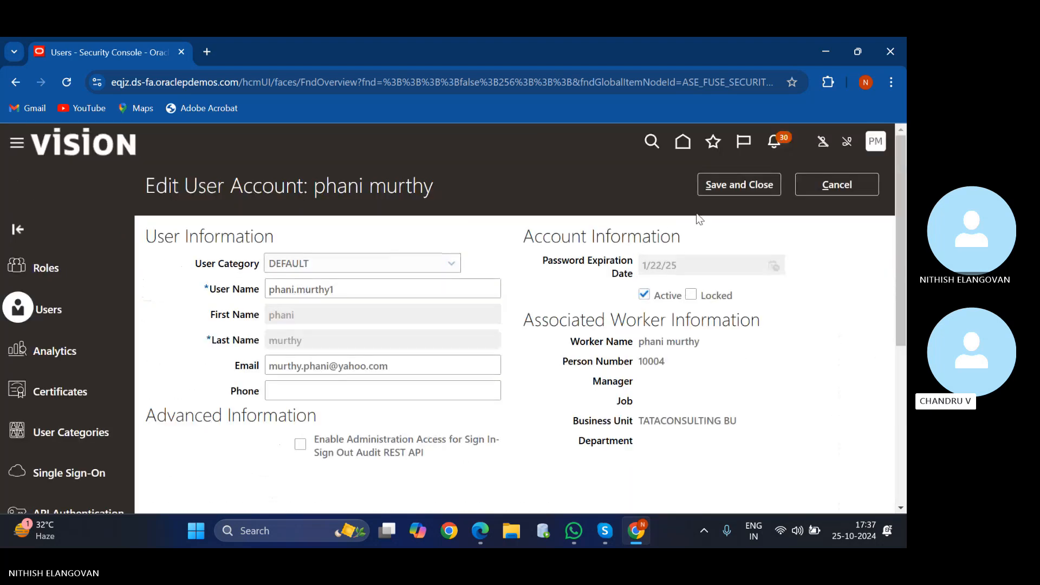
{"action": "left_click", "coordinate": [749, 187]}
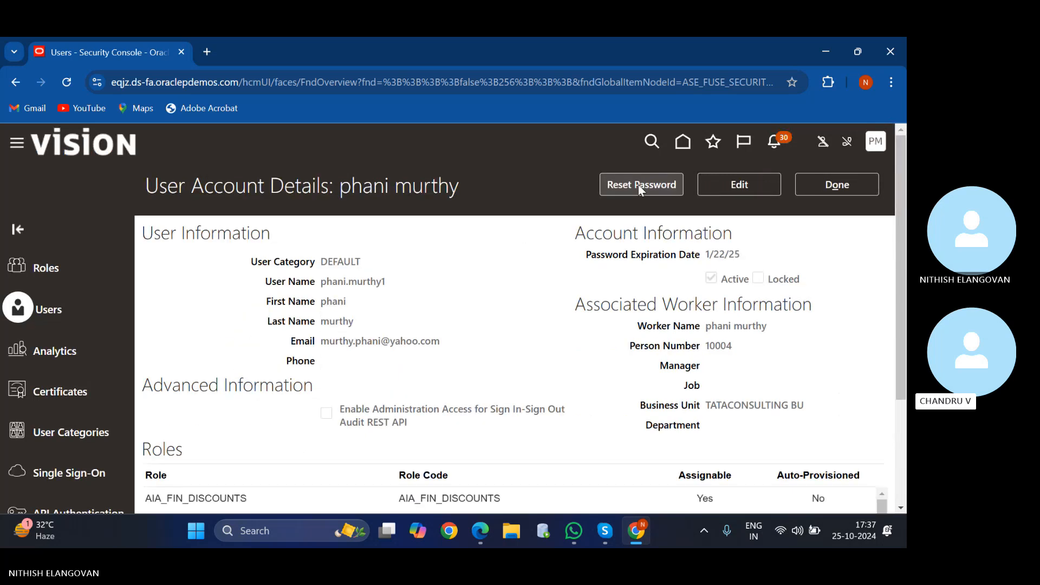
{"action": "left_click", "coordinate": [858, 195]}
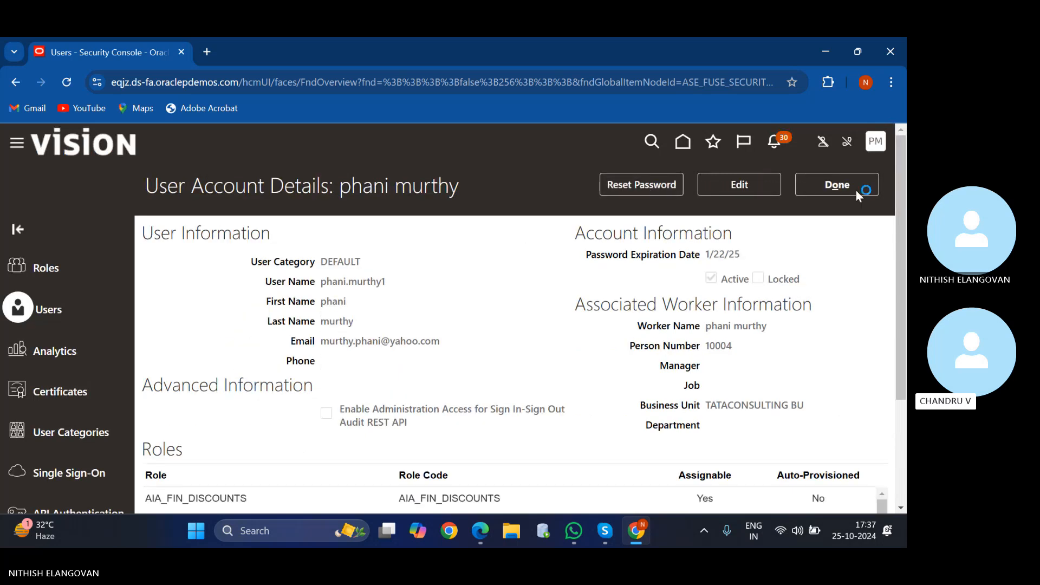
- Return to the home page, go to Setup and Maintenance and open its Search page for setup tasks
{"action": "left_click", "coordinate": [681, 147]}
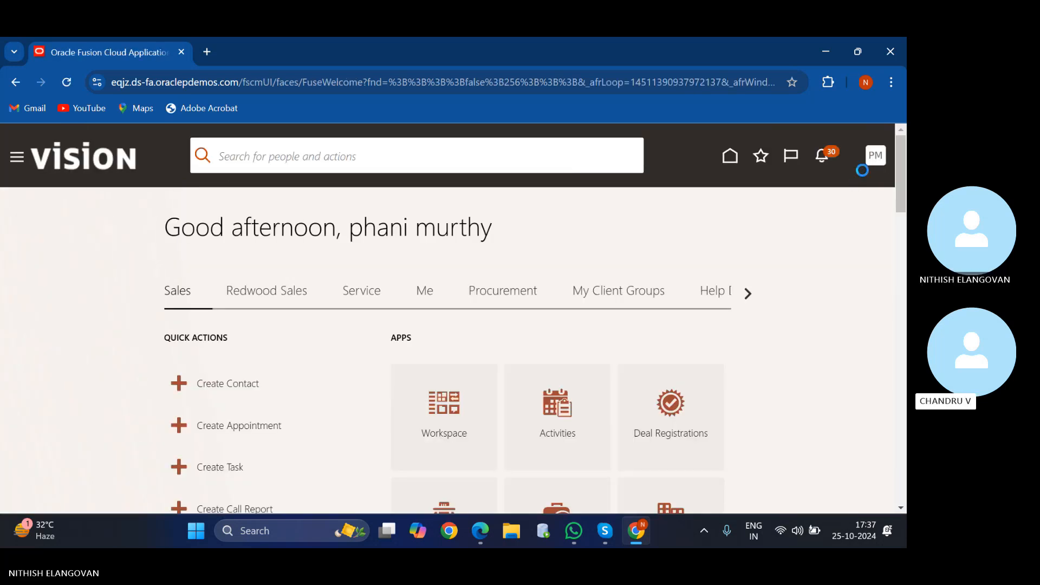
{"action": "left_click", "coordinate": [873, 158]}
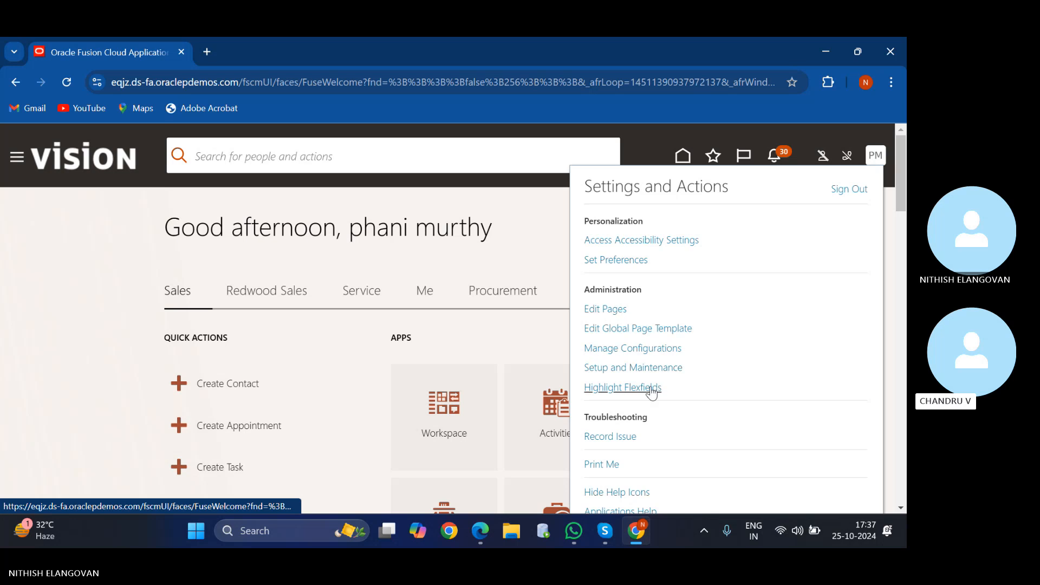
{"action": "left_click", "coordinate": [651, 367]}
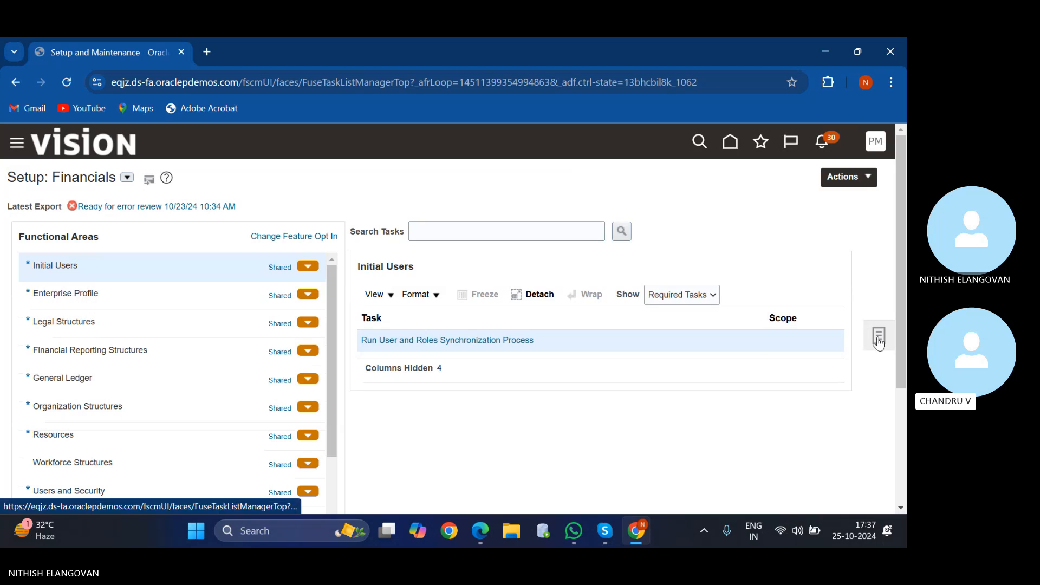
{"action": "left_click", "coordinate": [878, 338]}
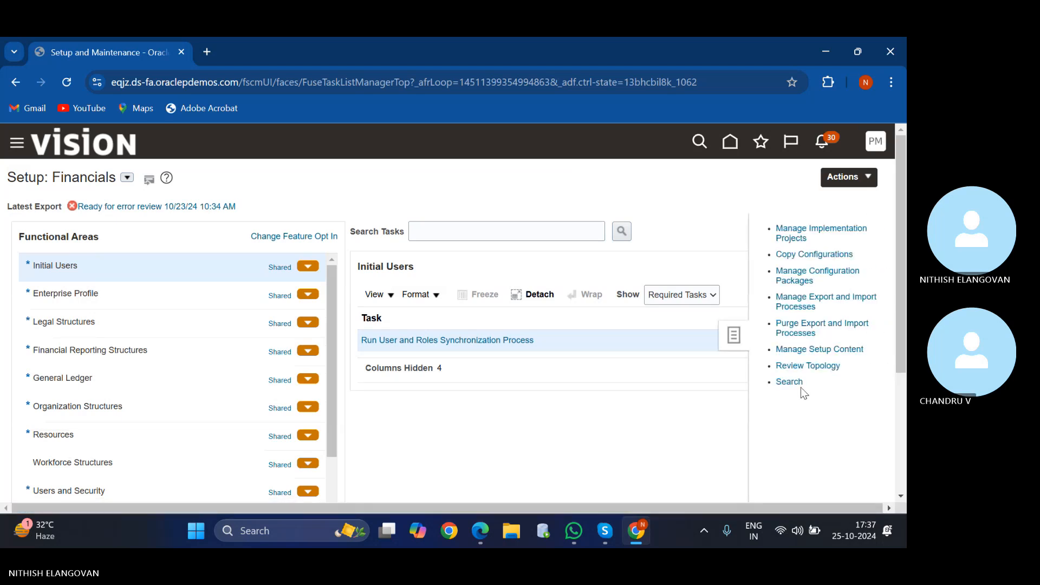
{"action": "left_click", "coordinate": [789, 381]}
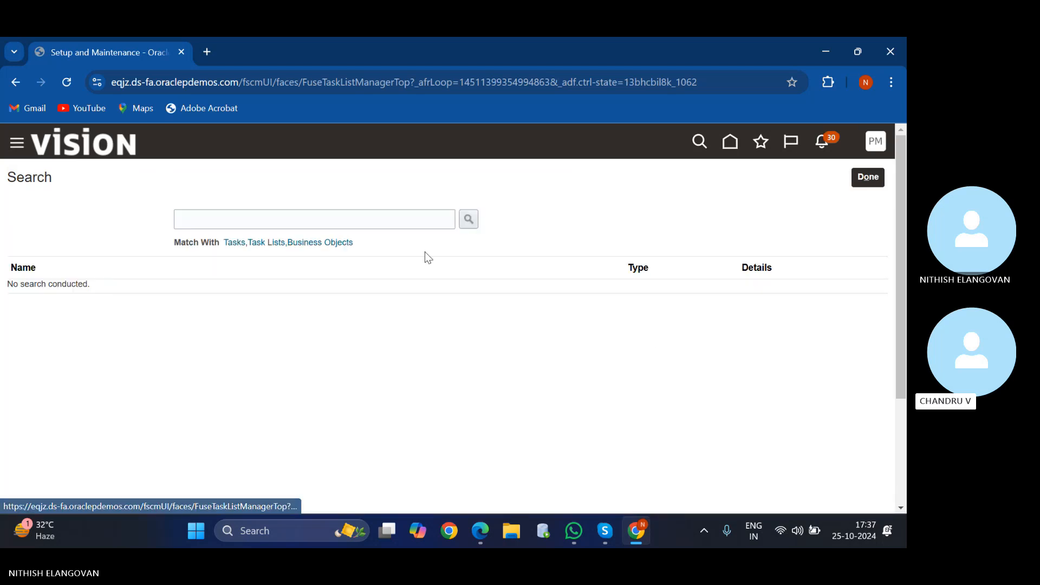
- Search the setup tasks for "manage data access" and open the Manage Data Access for Users task
{"action": "left_click", "coordinate": [407, 225]}
{"action": "type", "text": "m"}
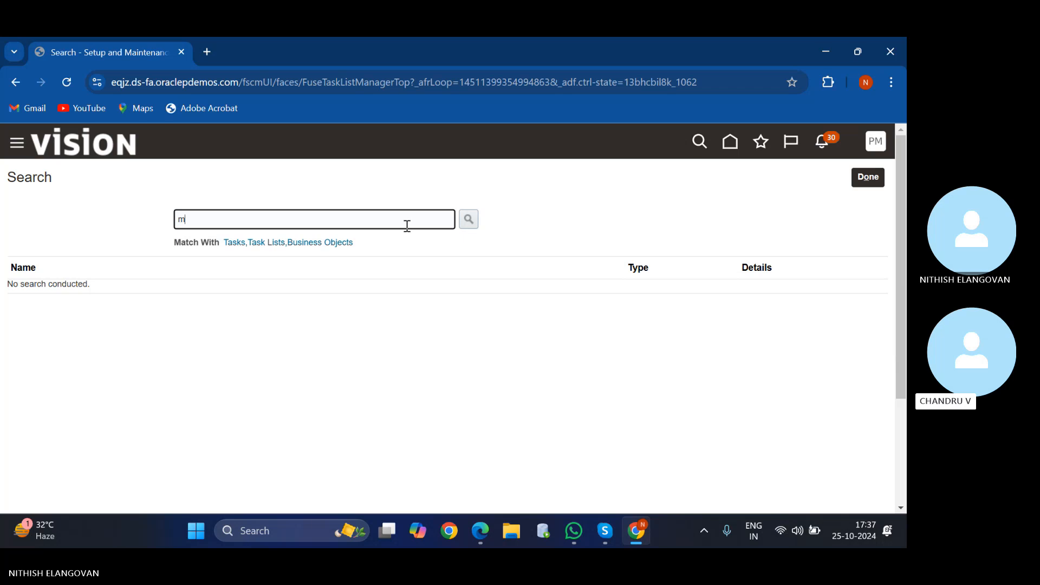
{"action": "type", "text": "anage"}
{"action": "type", "text": " day"}
{"action": "type", "text": "a access"}
{"action": "key", "text": "Return"}
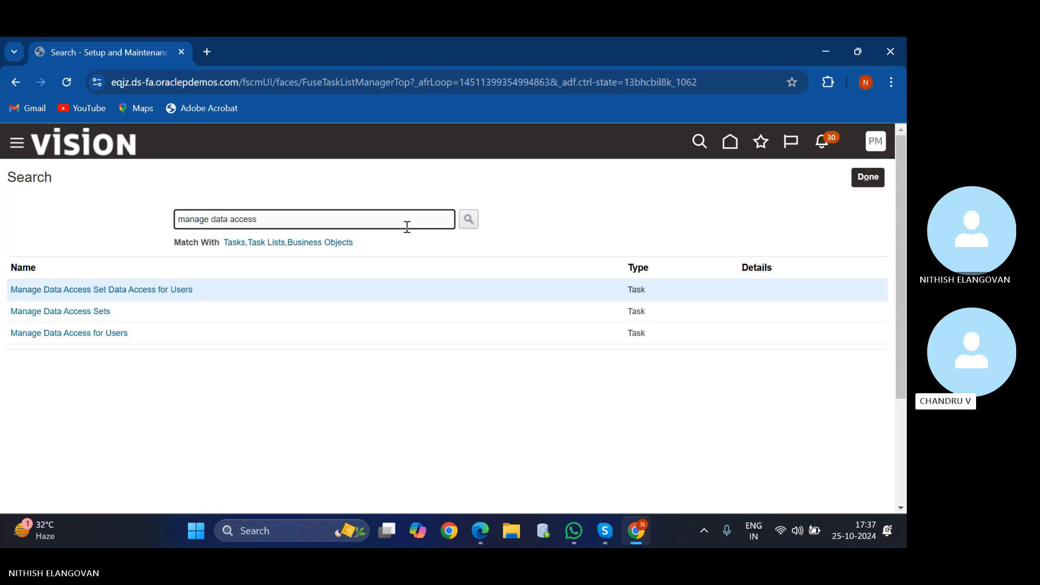
{"action": "left_click", "coordinate": [133, 334]}
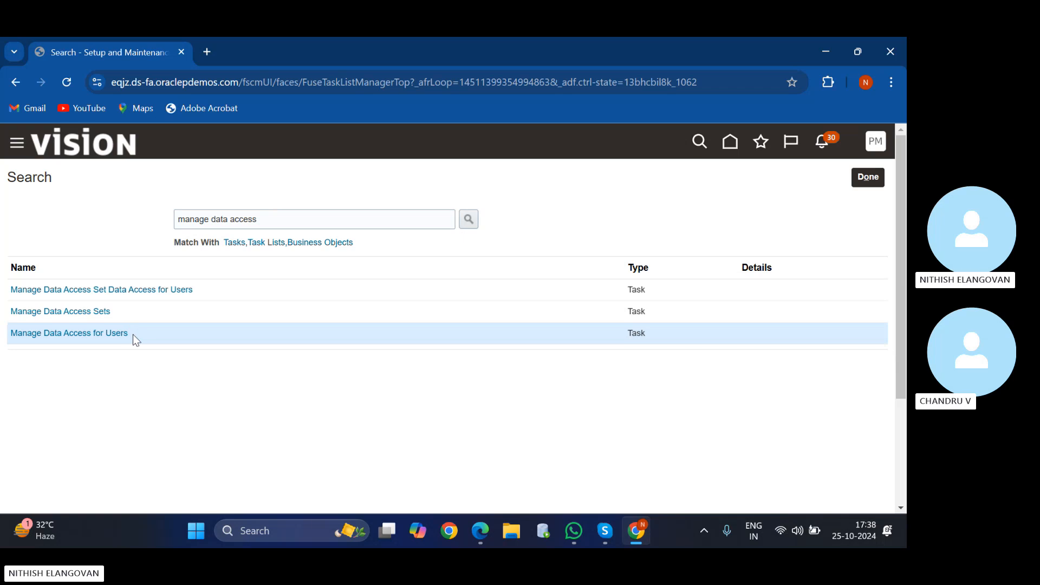
{"action": "left_click", "coordinate": [113, 333]}
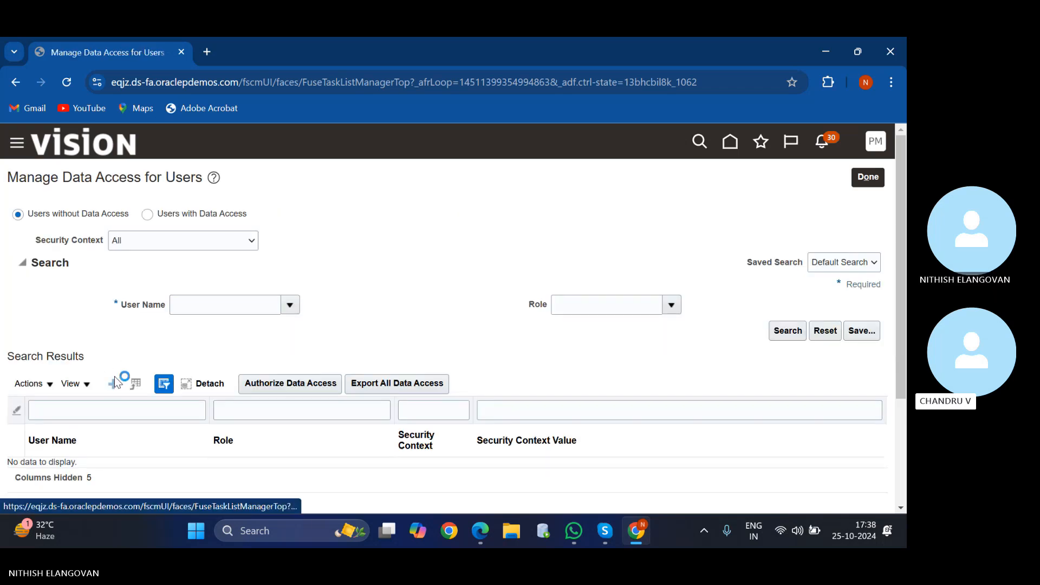
- Create a data access assignment for the user's account name with the Asset Accountant role
{"action": "left_click", "coordinate": [115, 382]}
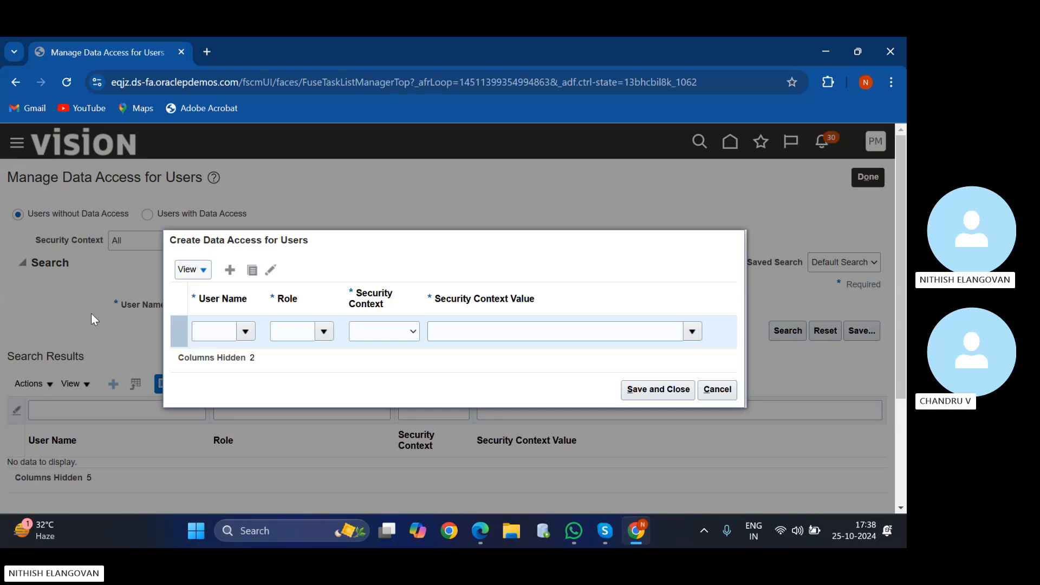
{"action": "left_click", "coordinate": [223, 330]}
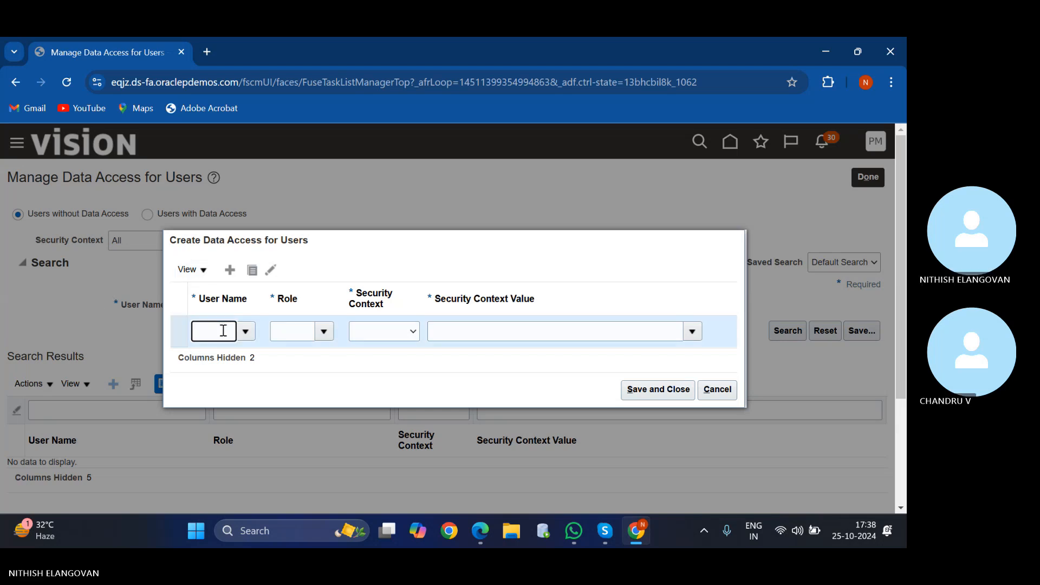
{"action": "type", "text": "pha"}
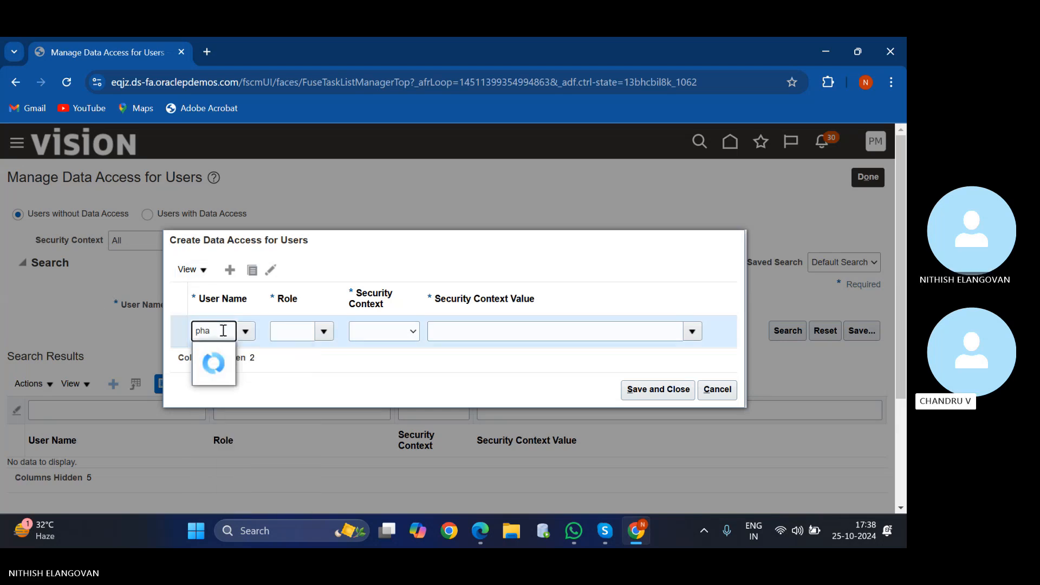
{"action": "left_click", "coordinate": [237, 419]}
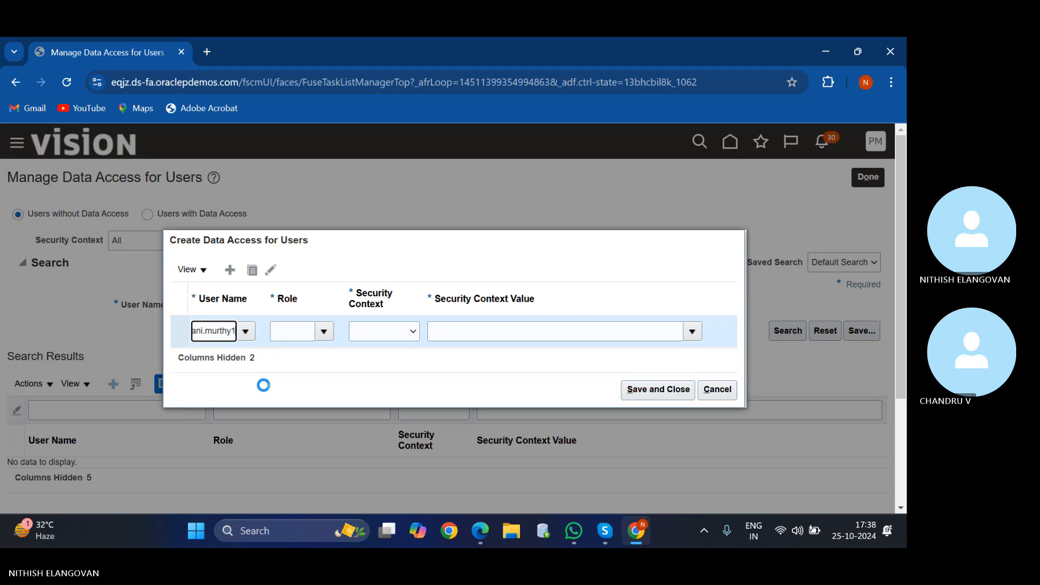
{"action": "left_click", "coordinate": [298, 331]}
{"action": "type", "text": "ass"}
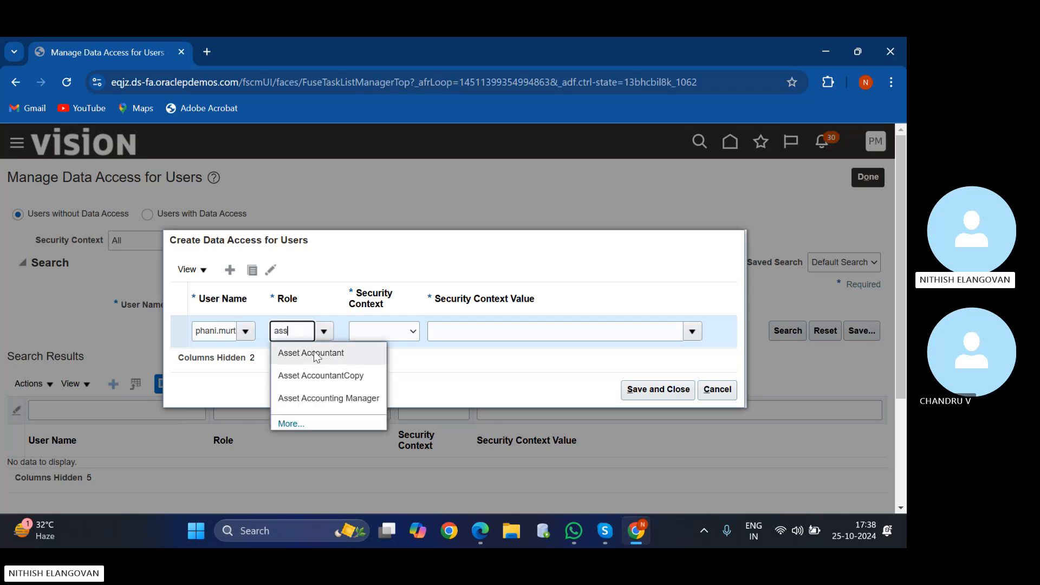
{"action": "left_click", "coordinate": [303, 353]}
- Set the Asset Accountant assignment's security context to Asset book and its context value to US CORP
{"action": "left_click", "coordinate": [370, 336]}
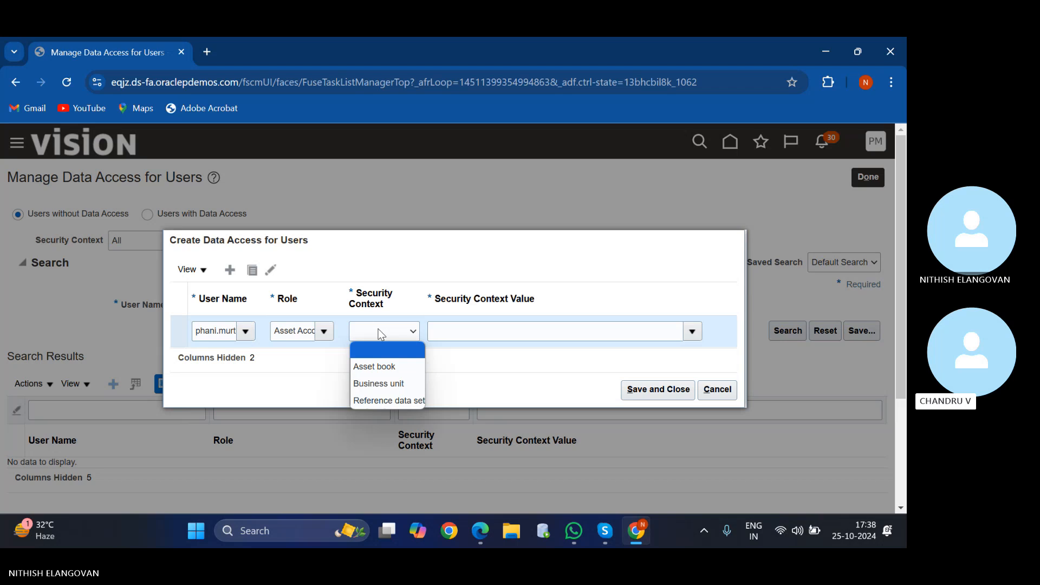
{"action": "left_click", "coordinate": [394, 366]}
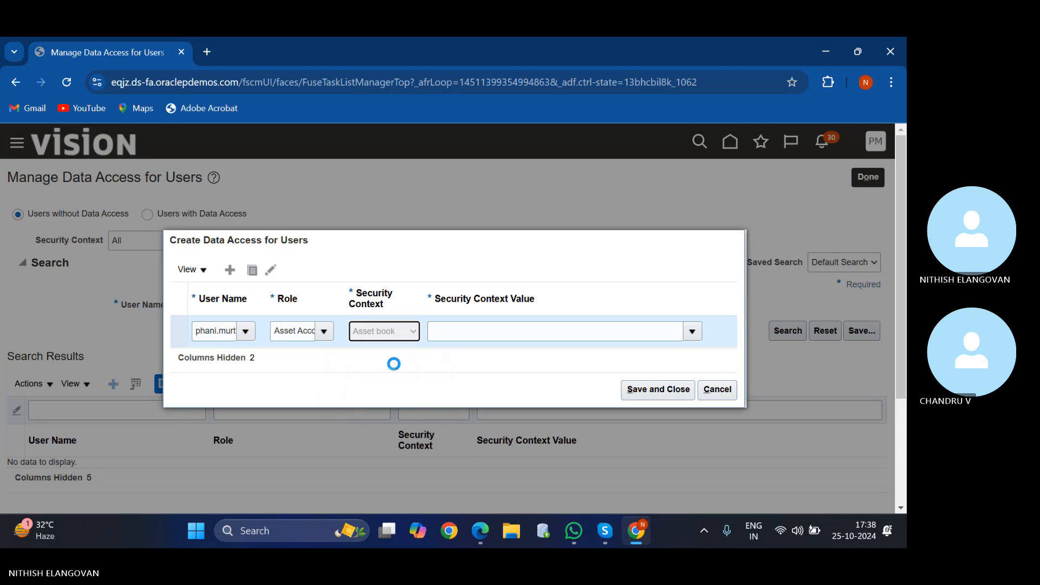
{"action": "left_click", "coordinate": [476, 324]}
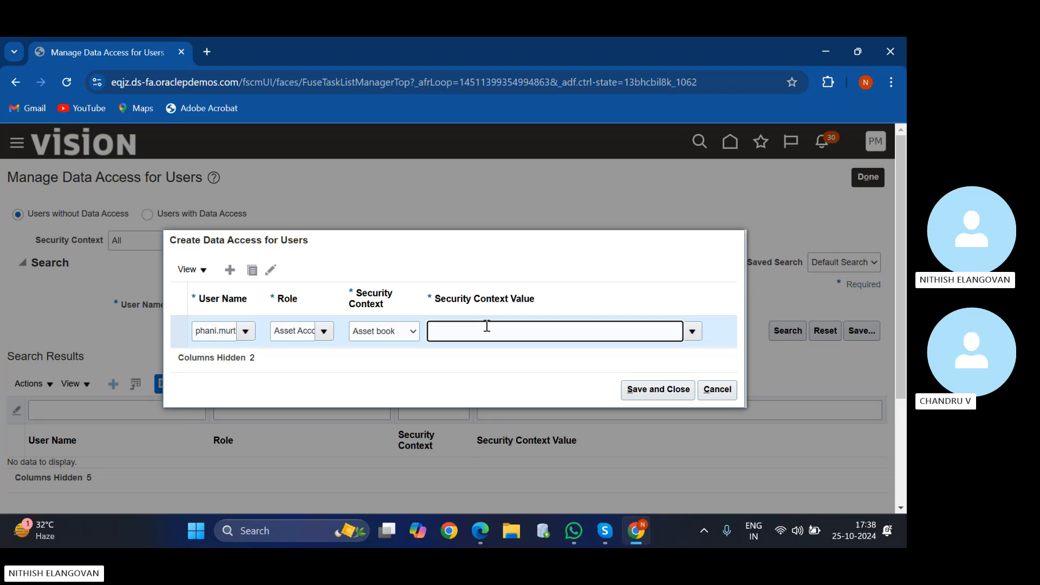
{"action": "type", "text": "us"}
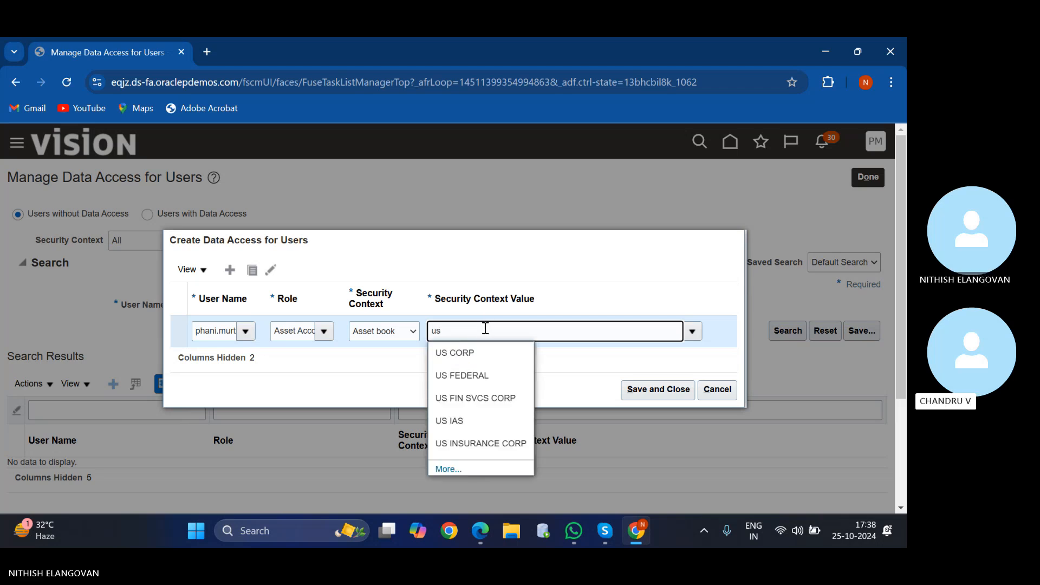
{"action": "left_click", "coordinate": [479, 355]}
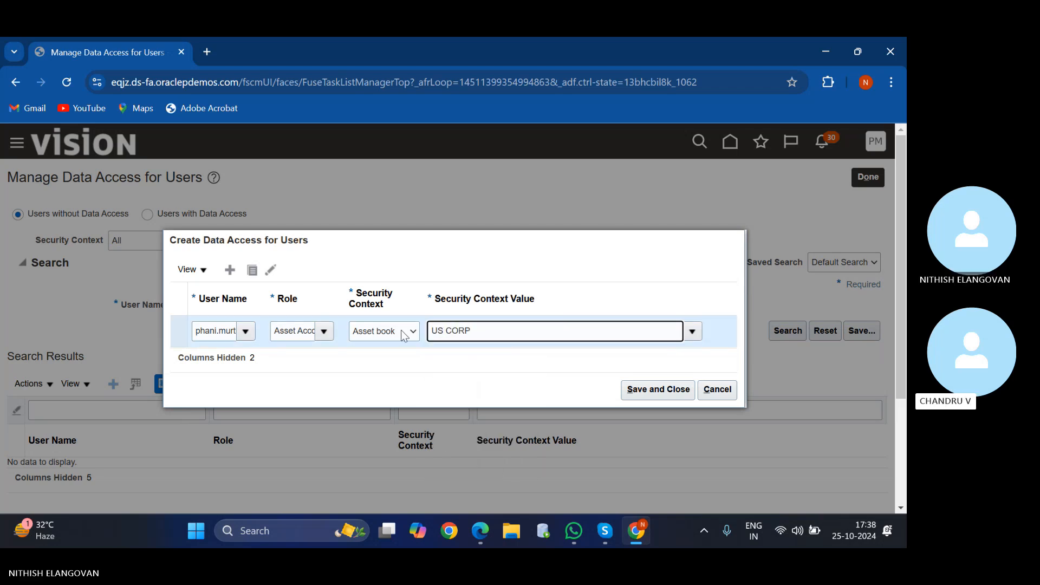
- Add a second data access row for the same user account with the Asset Accounting Manager role
{"action": "left_click", "coordinate": [229, 270]}
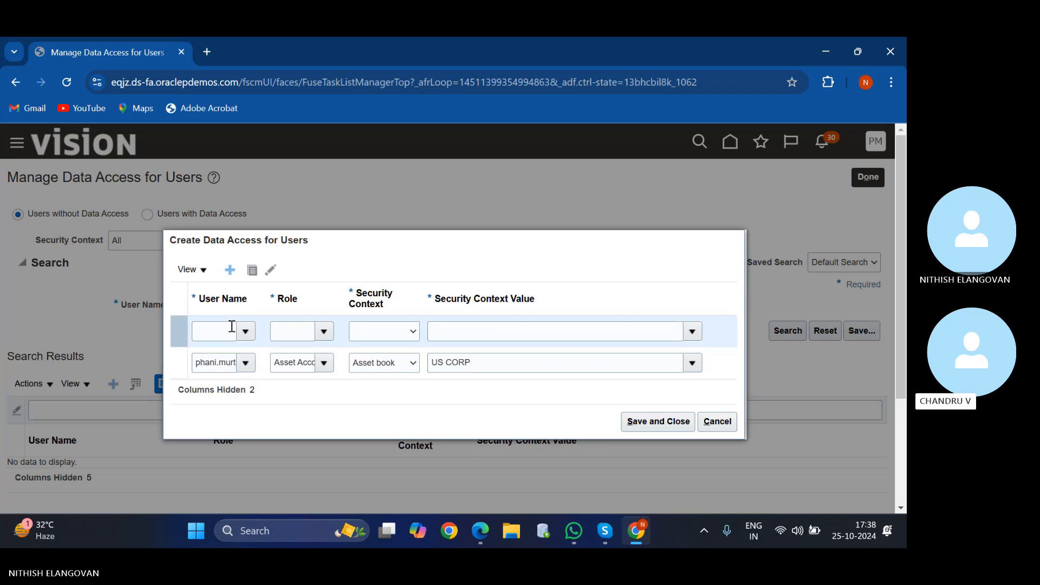
{"action": "left_click", "coordinate": [229, 312]}
{"action": "type", "text": "ph"}
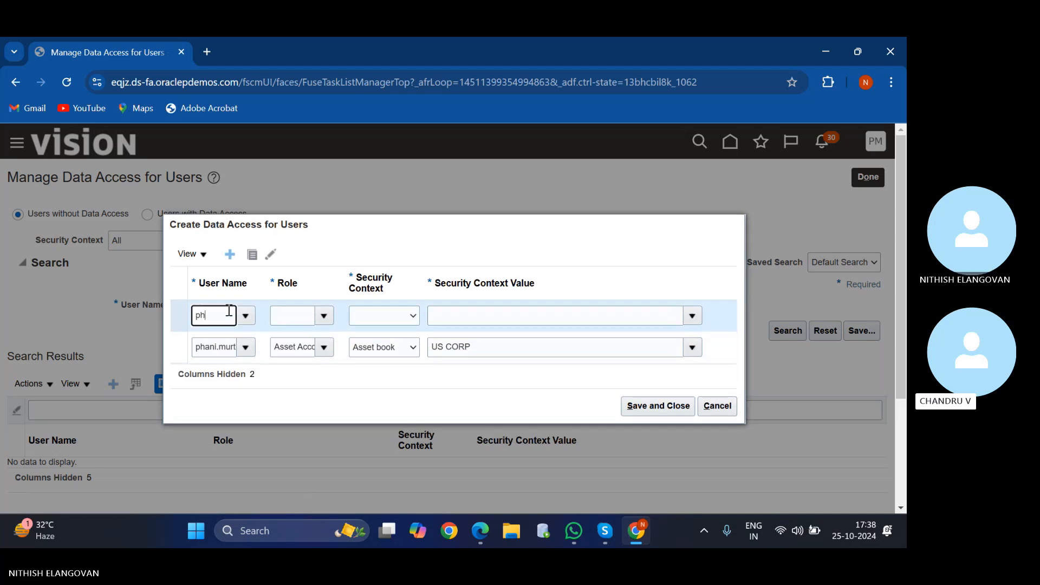
{"action": "type", "text": "an"}
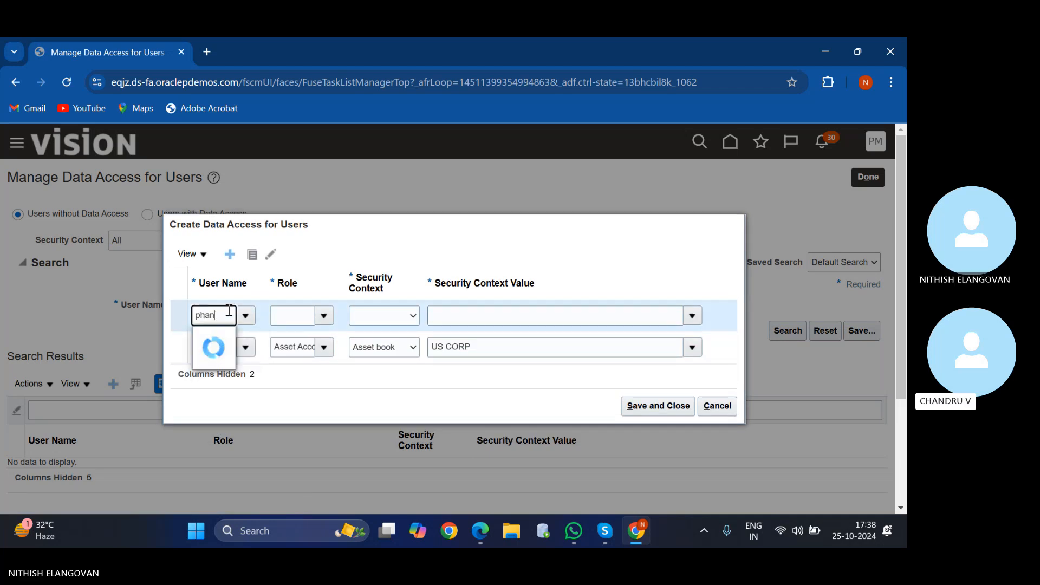
{"action": "left_click", "coordinate": [227, 361]}
{"action": "left_click", "coordinate": [289, 319]}
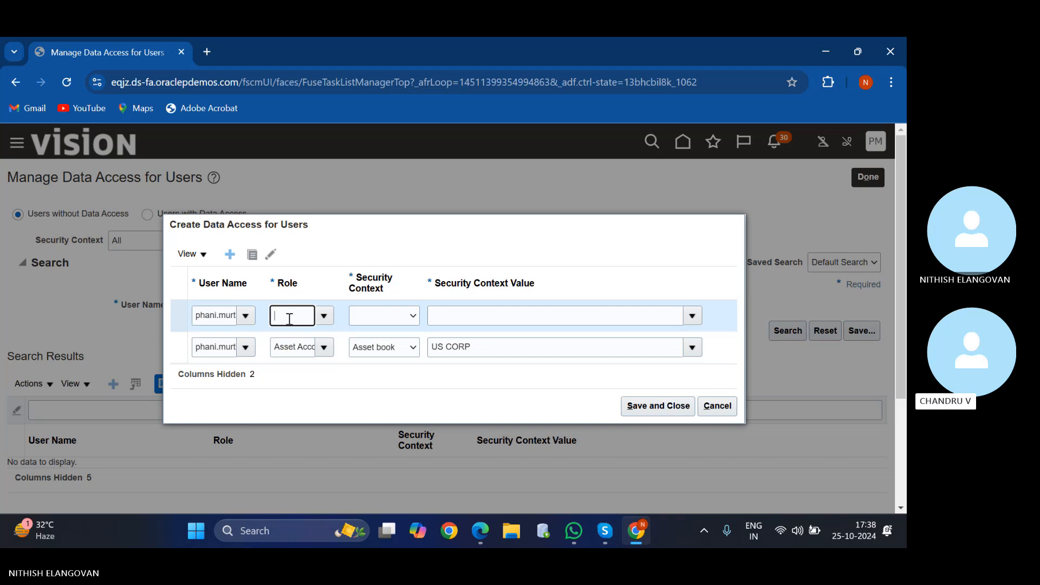
{"action": "type", "text": "ass"}
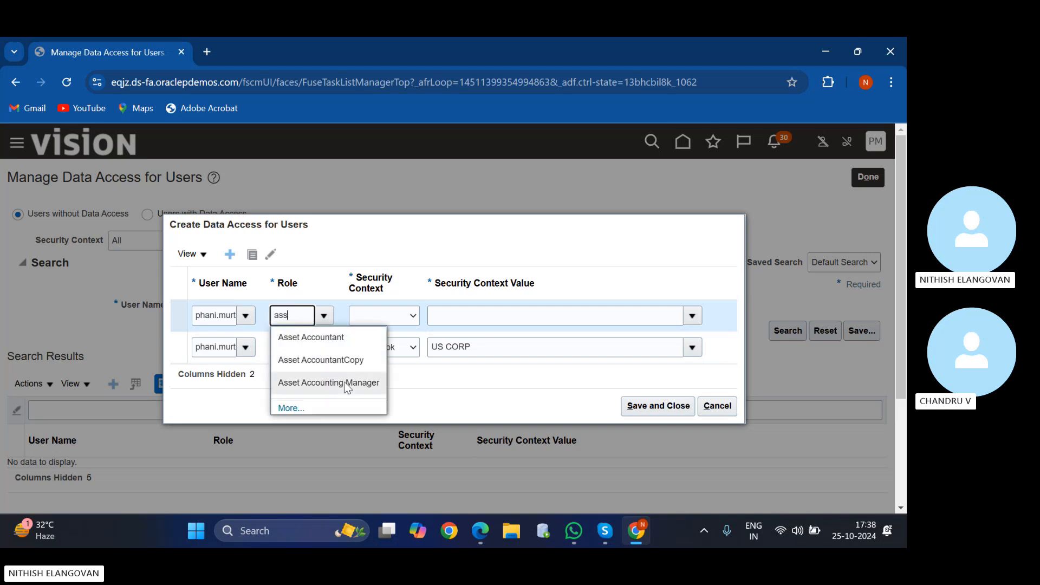
{"action": "left_click", "coordinate": [346, 383]}
- Set the Asset Accounting Manager assignment's security context to Asset book and its value to US CORP, and save the data access
{"action": "left_click", "coordinate": [414, 311]}
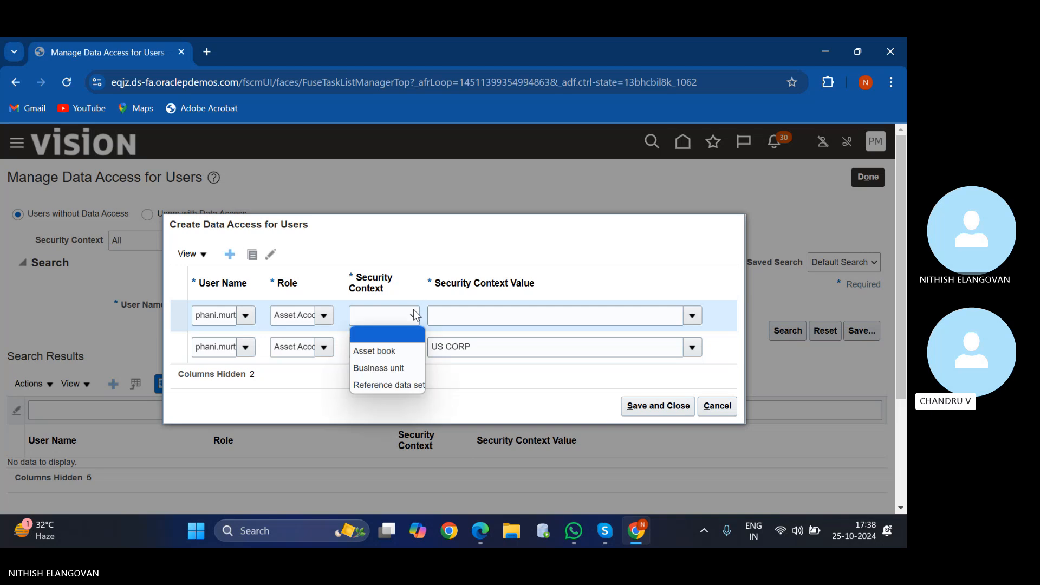
{"action": "left_click", "coordinate": [390, 351]}
{"action": "left_click", "coordinate": [497, 318]}
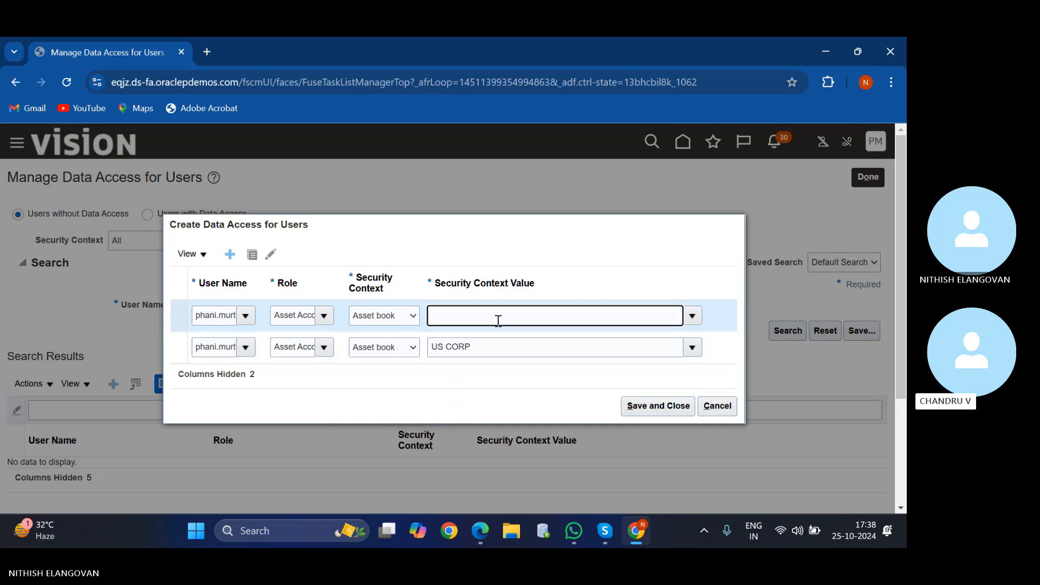
{"action": "type", "text": "us"}
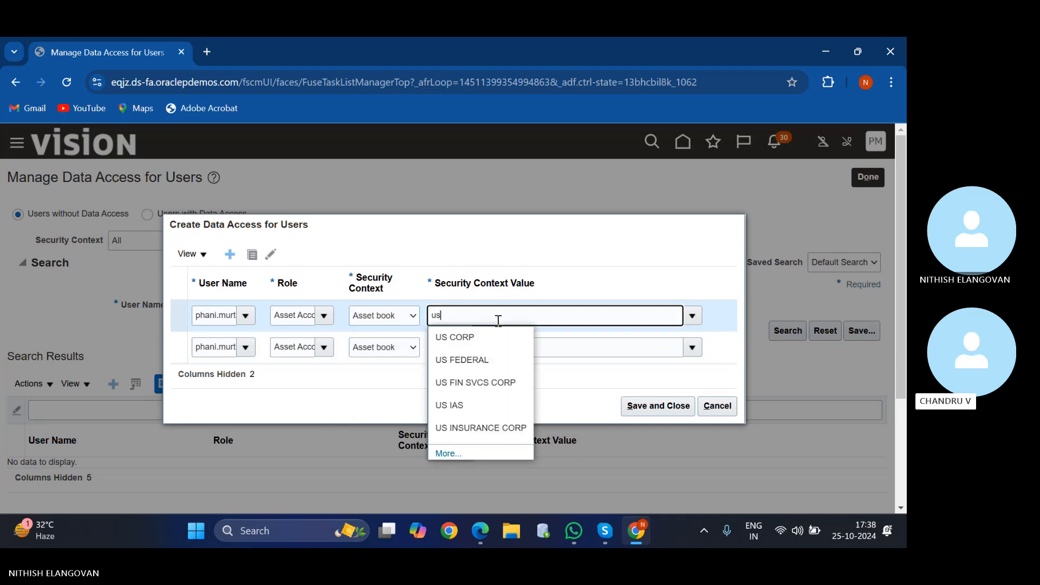
{"action": "left_click", "coordinate": [492, 336]}
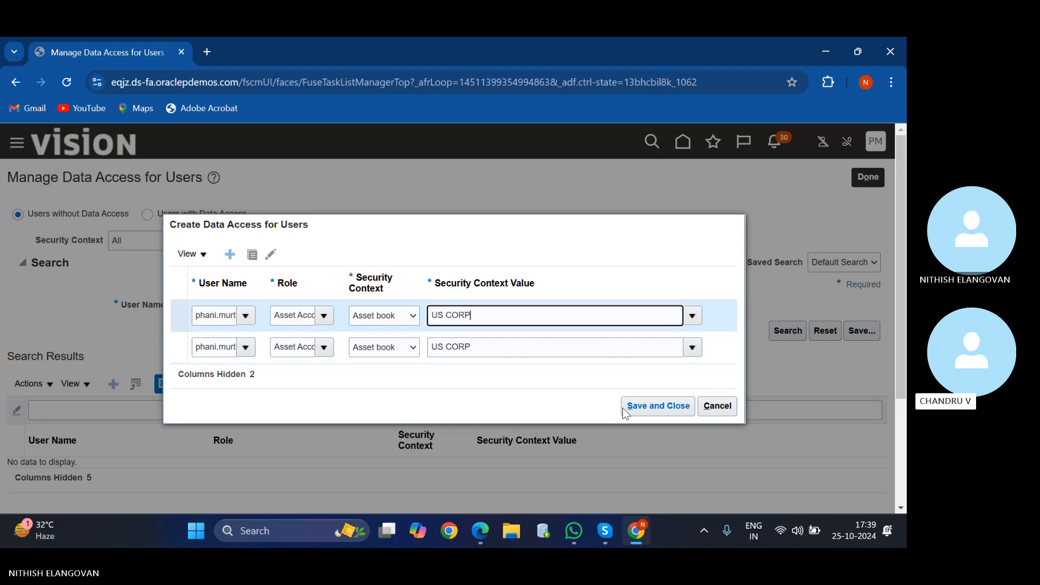
{"action": "left_click", "coordinate": [672, 410]}
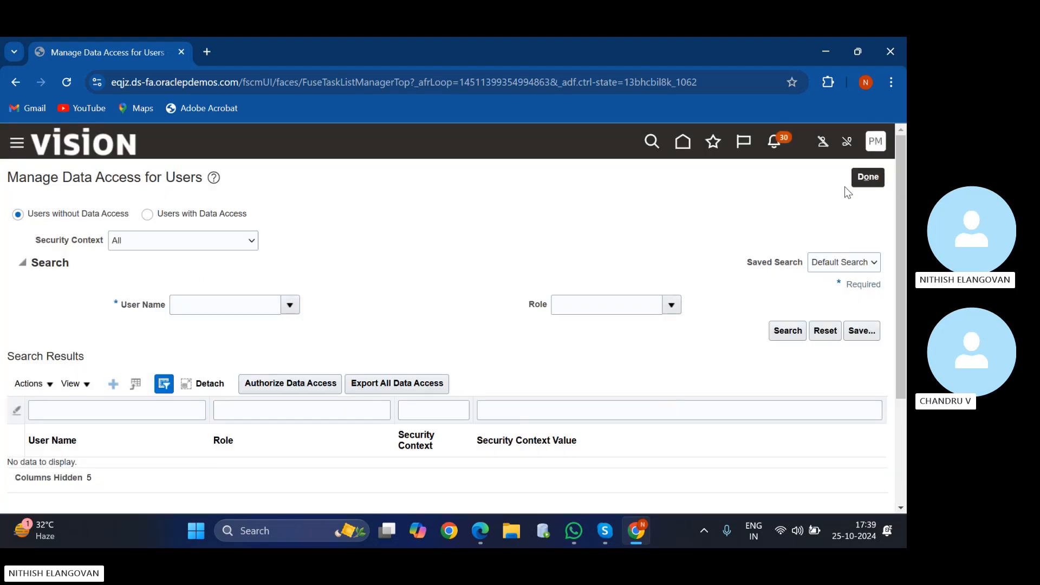
- Leave the Manage Data Access for Users task and the setup task search, and return to the home page
{"action": "left_click", "coordinate": [866, 179]}
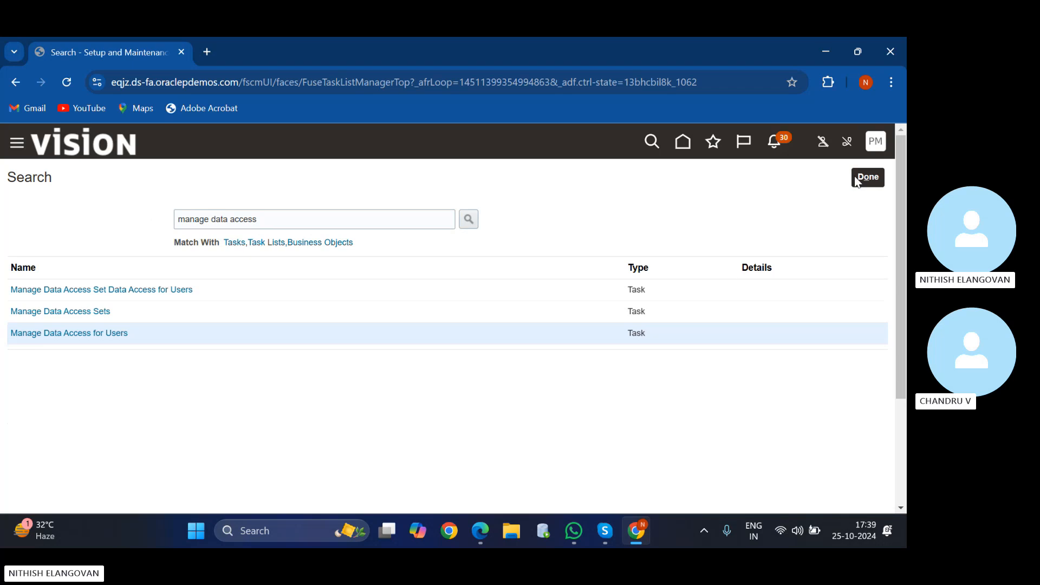
{"action": "left_click", "coordinate": [864, 179]}
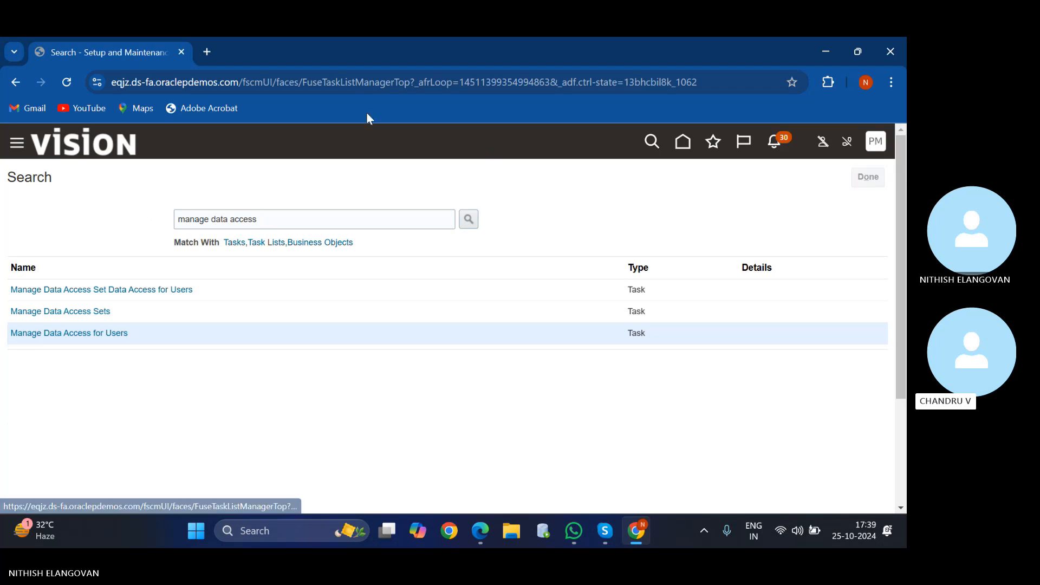
{"action": "left_click", "coordinate": [293, 82]}
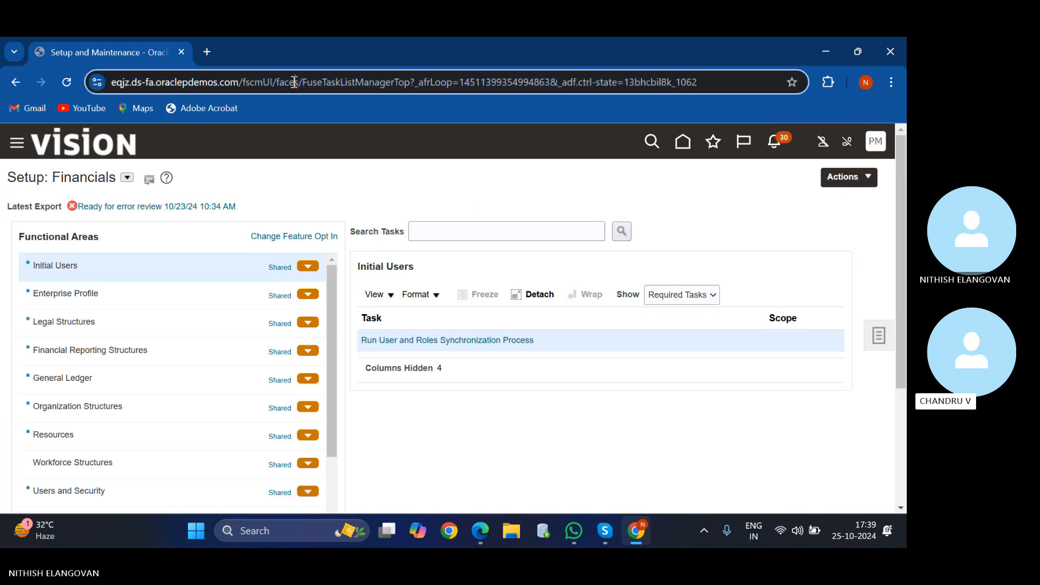
{"action": "key", "text": "Return"}
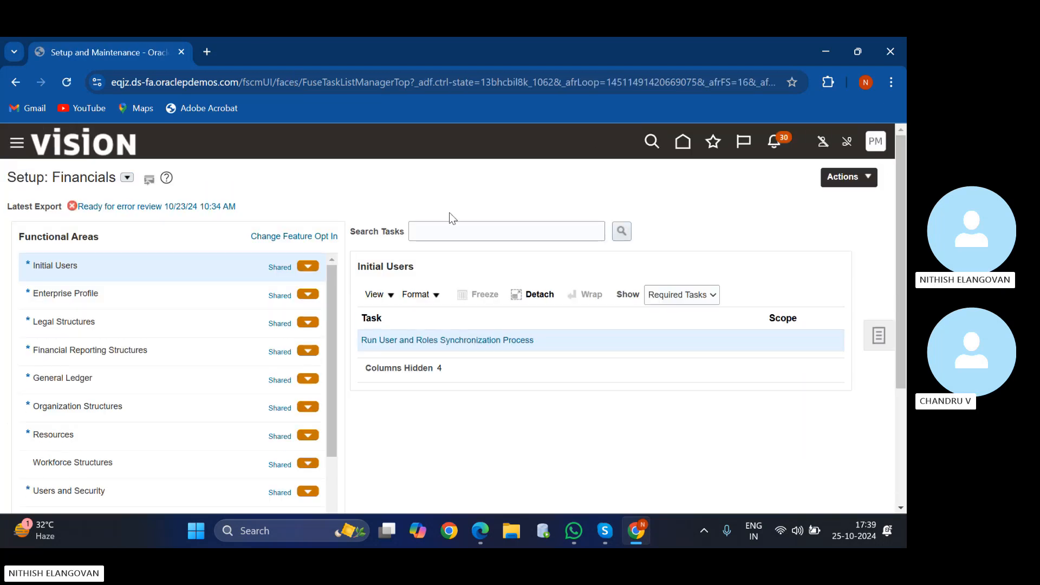
{"action": "left_click", "coordinate": [682, 142]}
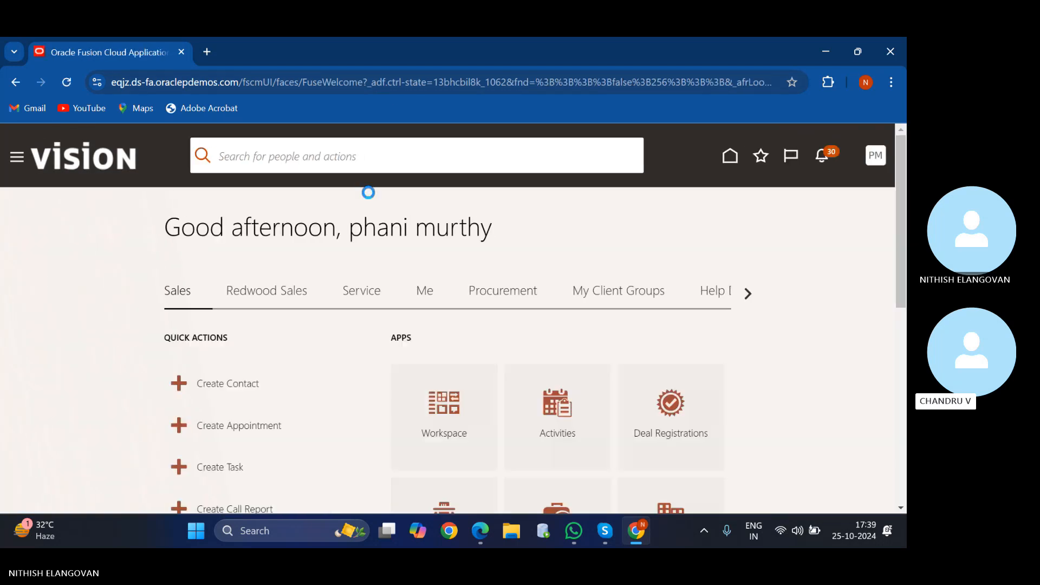
- Find the Fixed Assets group on the home page and open its Assets work area
{"action": "left_click", "coordinate": [748, 293]}
{"action": "left_click", "coordinate": [748, 293]}
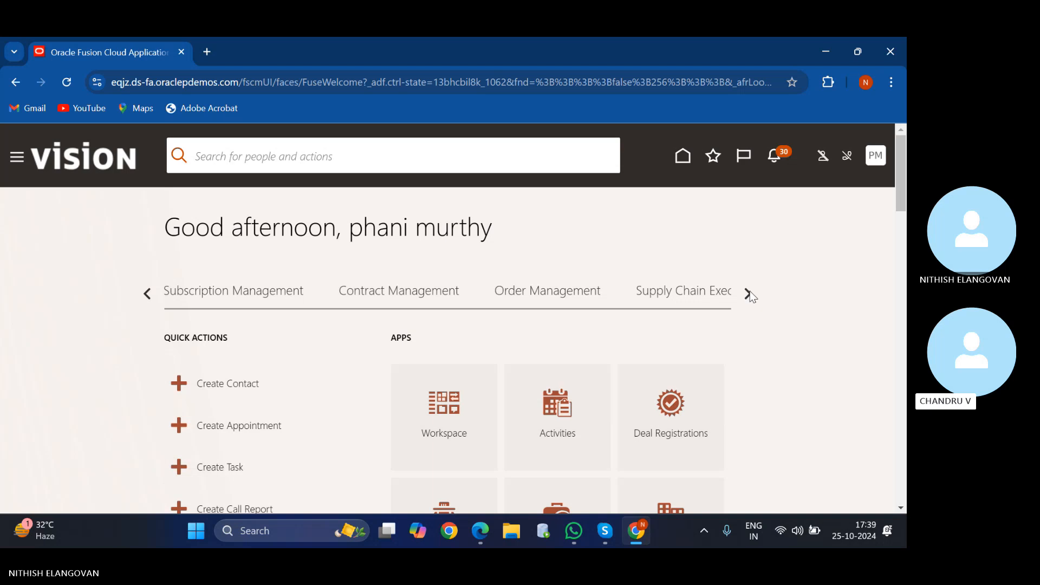
{"action": "left_click", "coordinate": [748, 293]}
{"action": "left_click", "coordinate": [748, 293]}
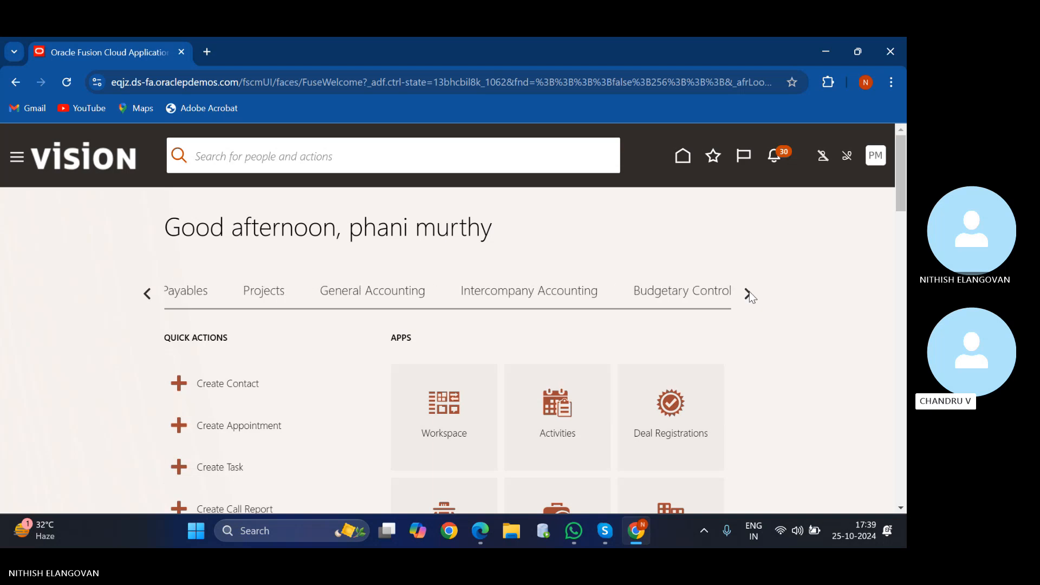
{"action": "left_click", "coordinate": [748, 293]}
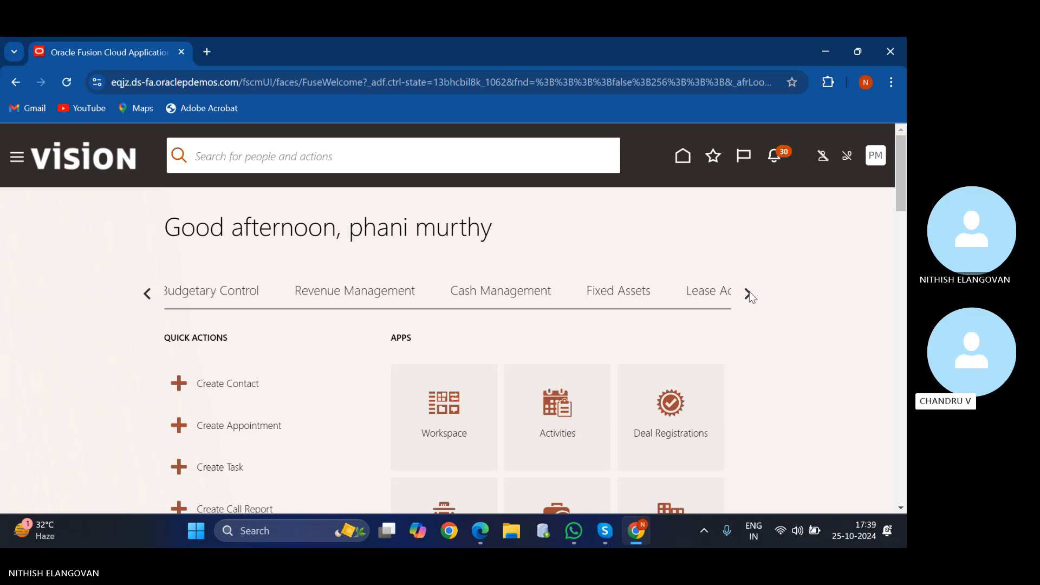
{"action": "left_click", "coordinate": [634, 294]}
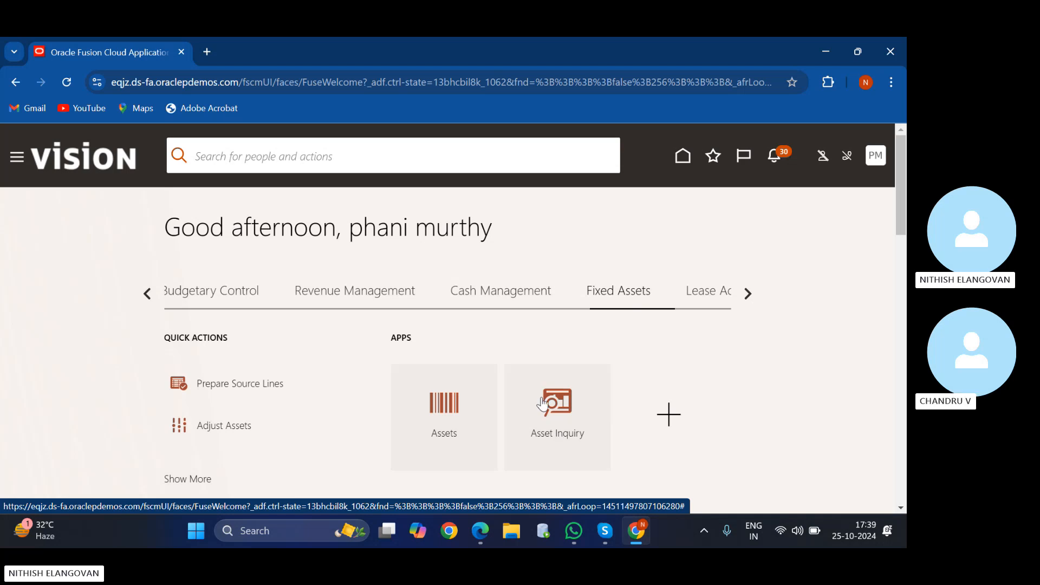
{"action": "scroll", "coordinate": [453, 403], "scroll_direction": "down", "scroll_amount": 1}
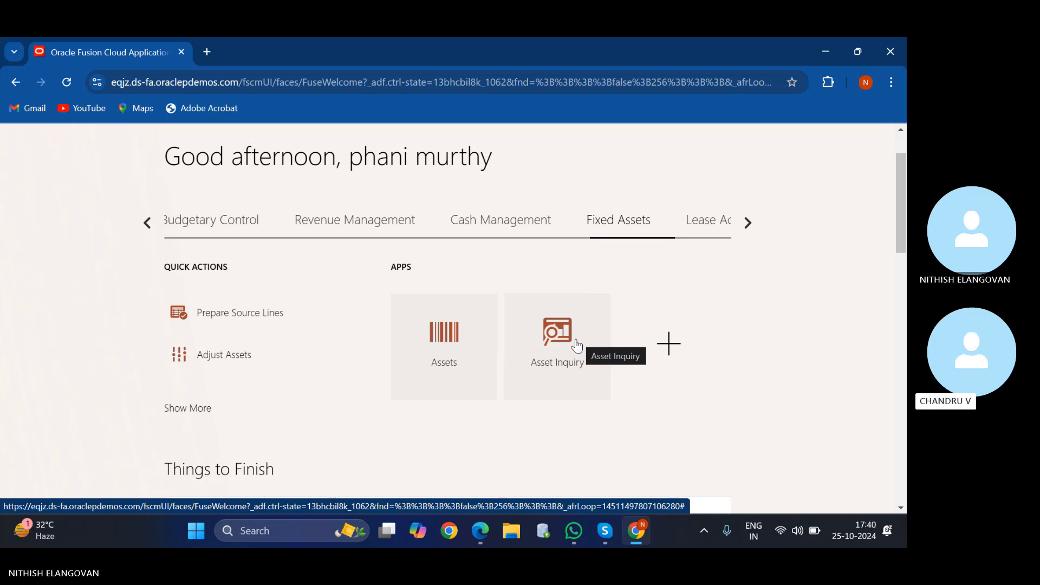
{"action": "left_click", "coordinate": [441, 340]}
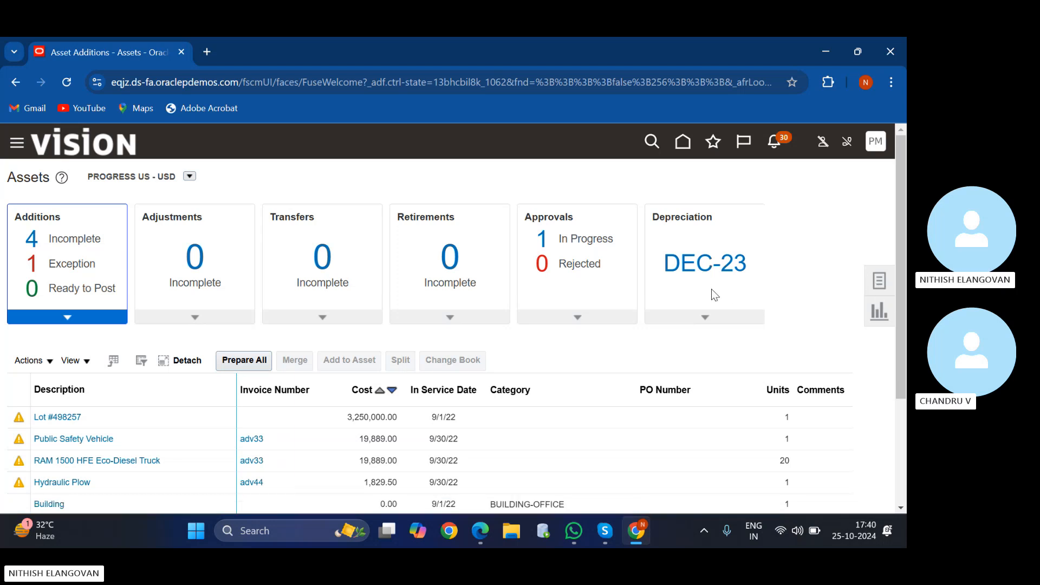
- Open the PROGRESS US book's depreciation period details and submit the close of the DEC-23 period, accepting that it cannot be reopened
{"action": "left_click", "coordinate": [705, 318]}
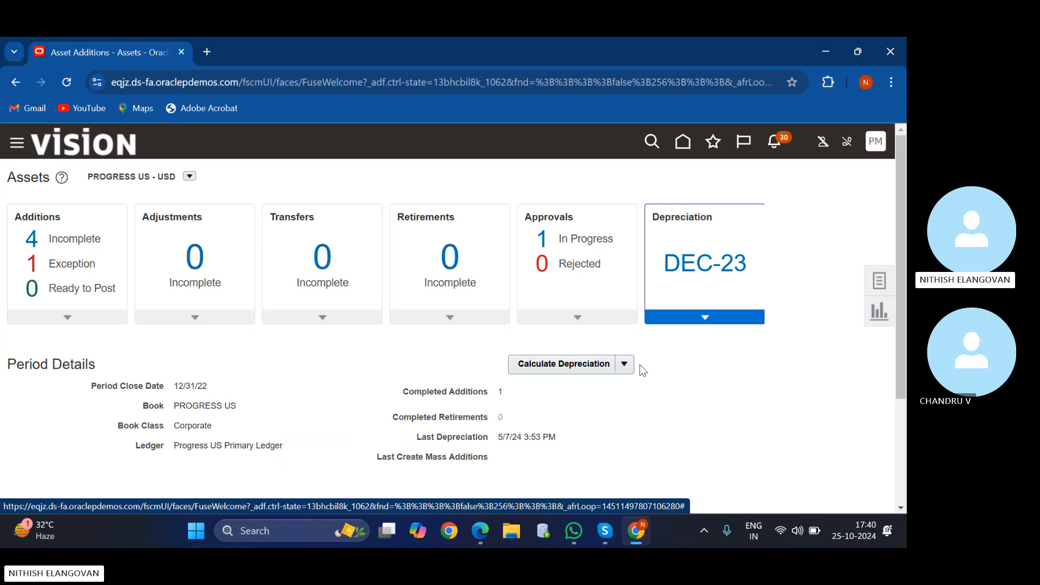
{"action": "left_click", "coordinate": [622, 366]}
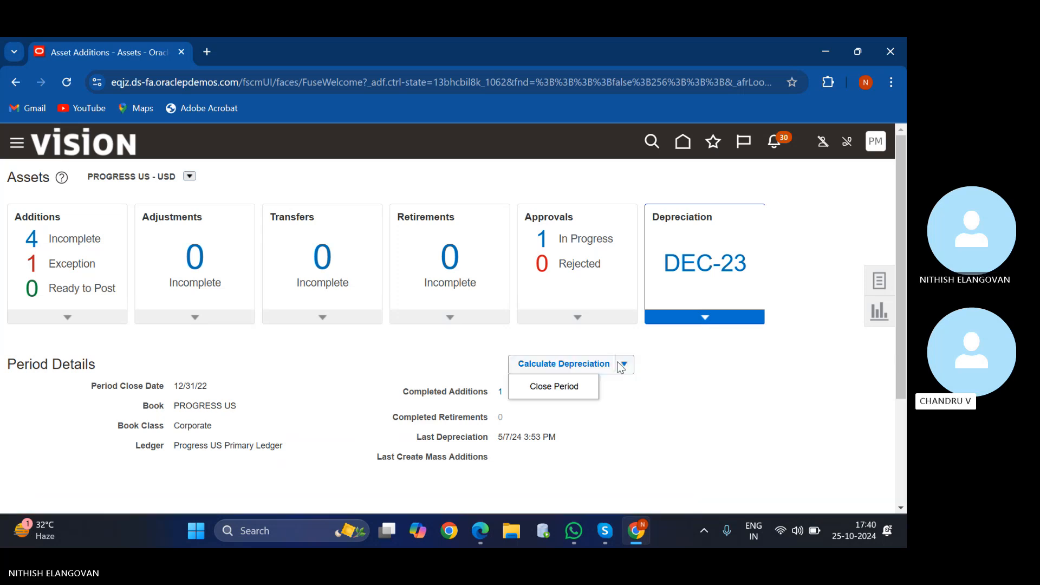
{"action": "left_click", "coordinate": [575, 386]}
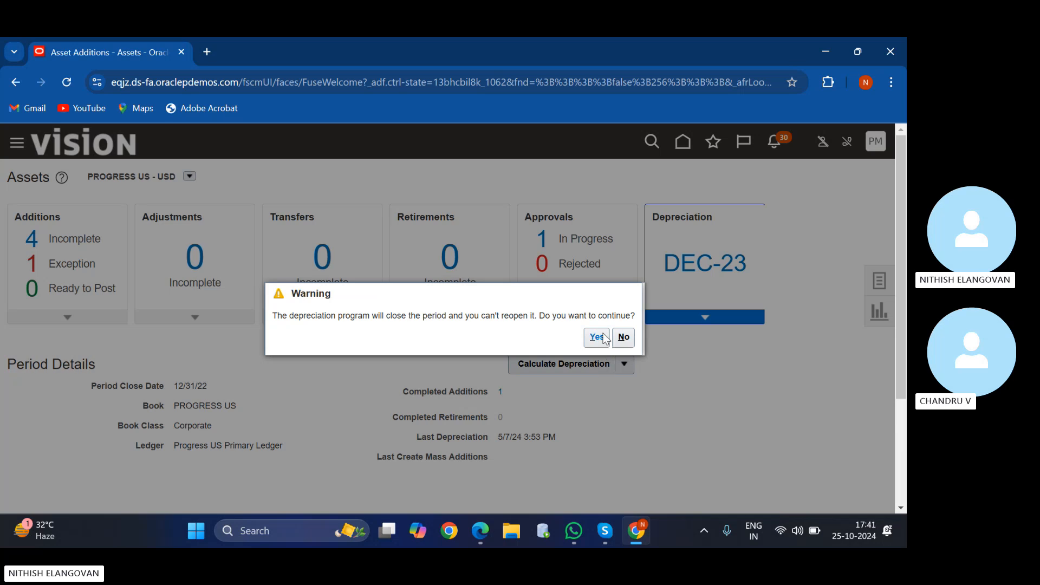
{"action": "left_click", "coordinate": [596, 337]}
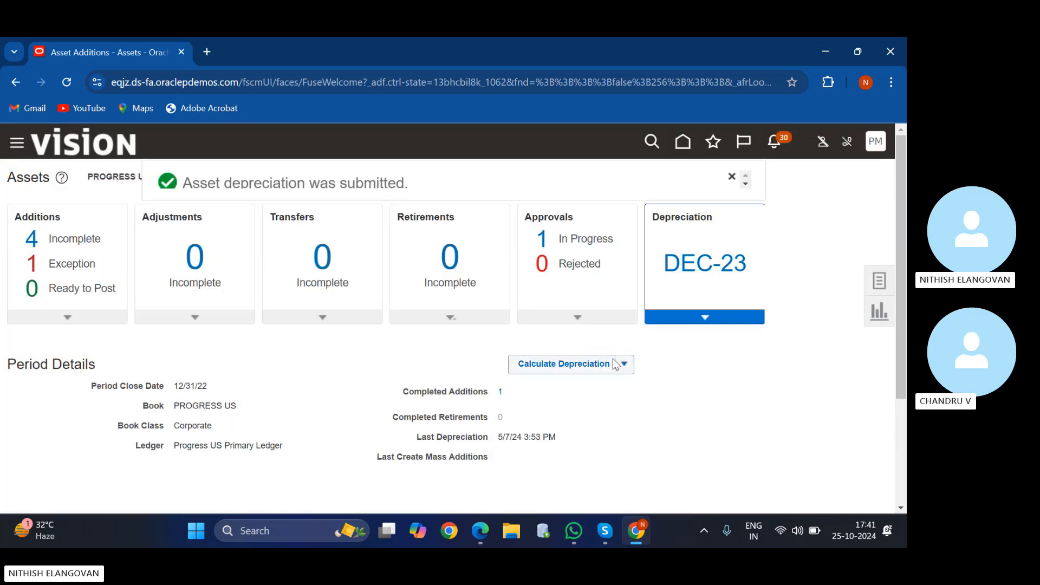
- Submit the period close for the PROGRESS US book a second time and confirm it
{"action": "left_click", "coordinate": [629, 366]}
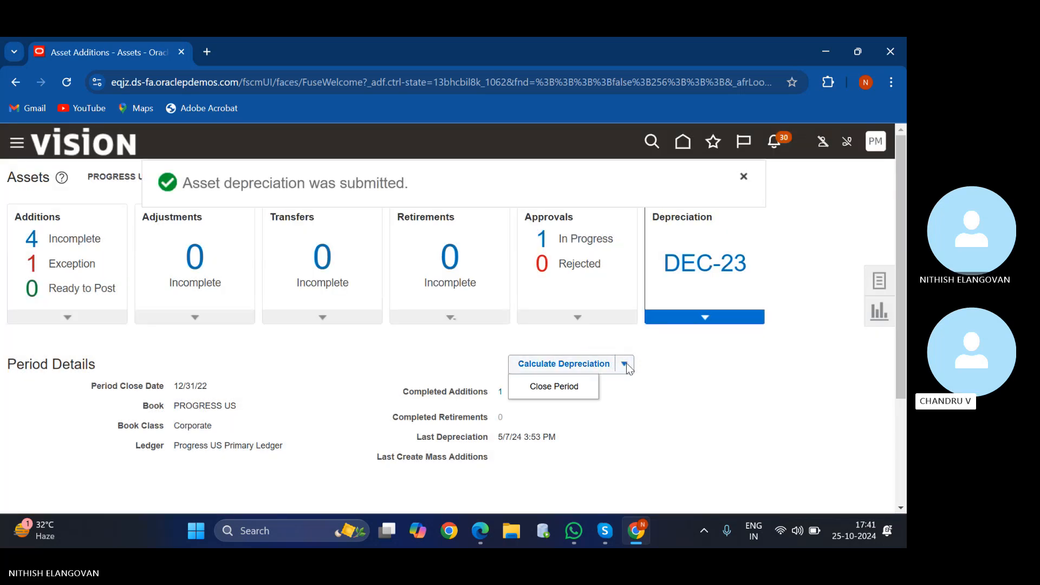
{"action": "left_click", "coordinate": [542, 387]}
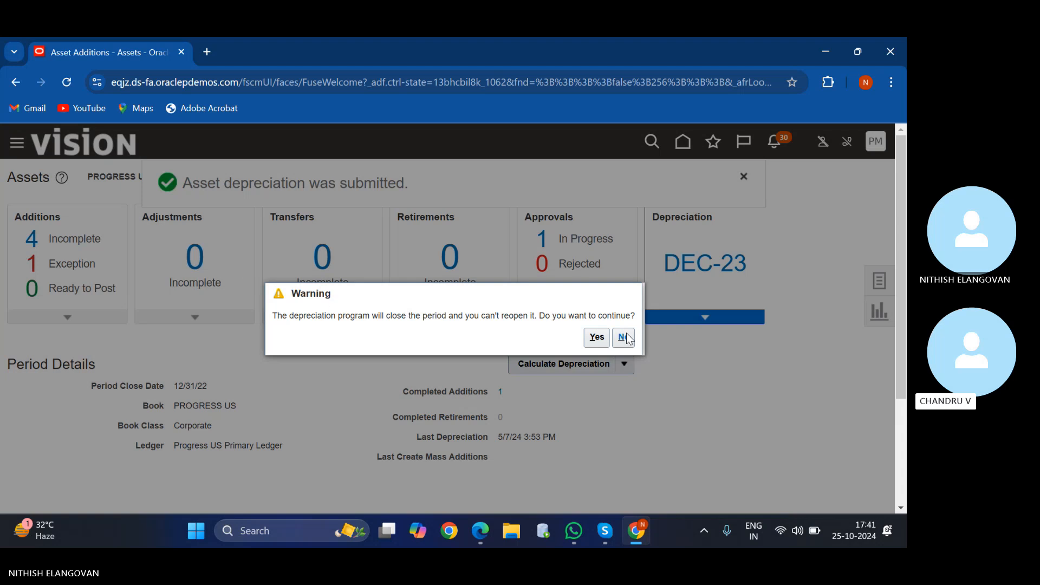
{"action": "left_click", "coordinate": [599, 337]}
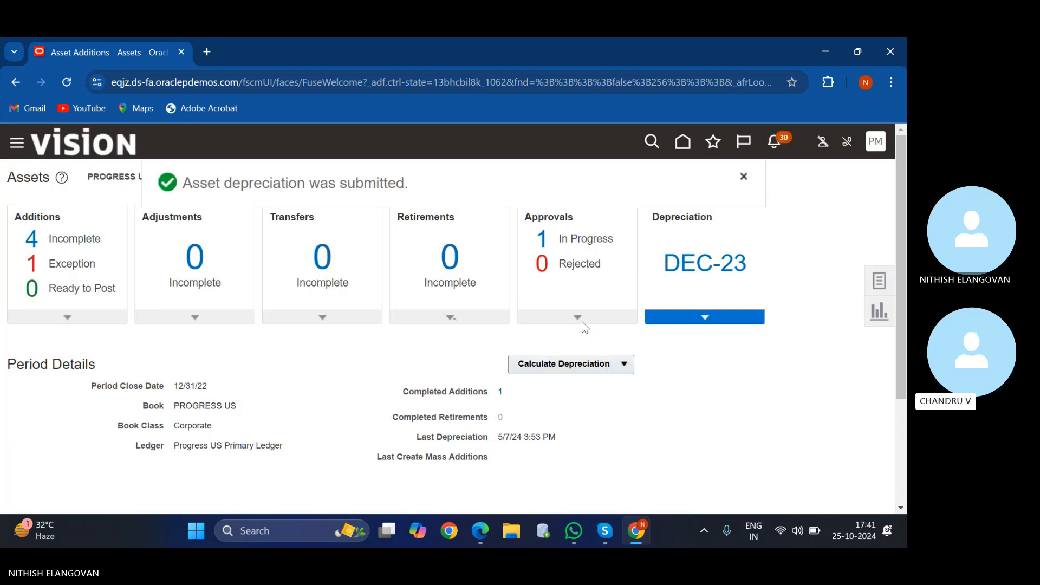
- Open Scheduled Processes and refresh the list to check the status of the Calculate Depreciation and Extract Assets Reporting Data processes
{"action": "left_click", "coordinate": [17, 144]}
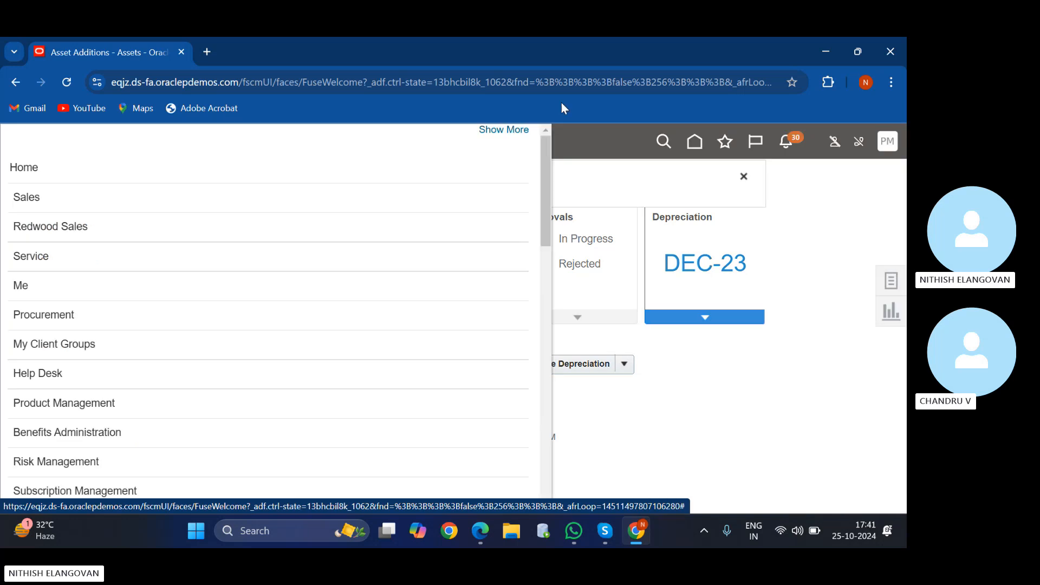
{"action": "scroll", "coordinate": [108, 373], "scroll_direction": "down", "scroll_amount": 15}
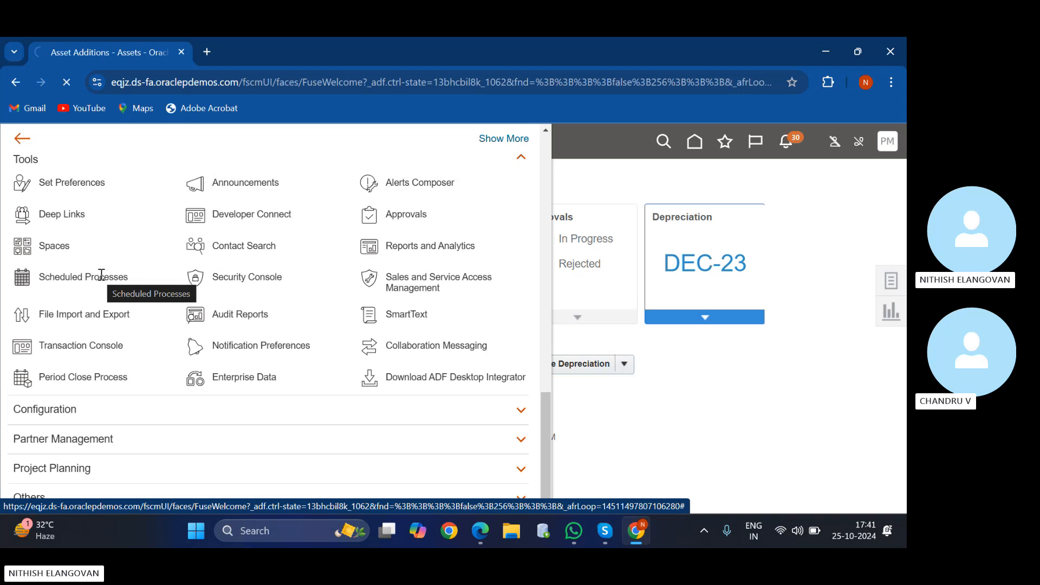
{"action": "left_click", "coordinate": [101, 274]}
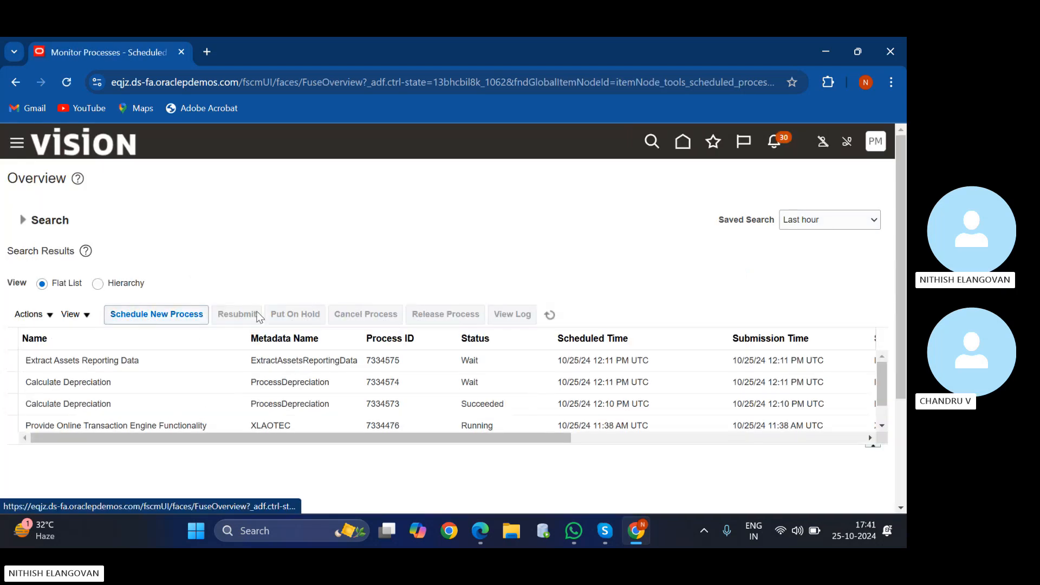
{"action": "left_click", "coordinate": [550, 316]}
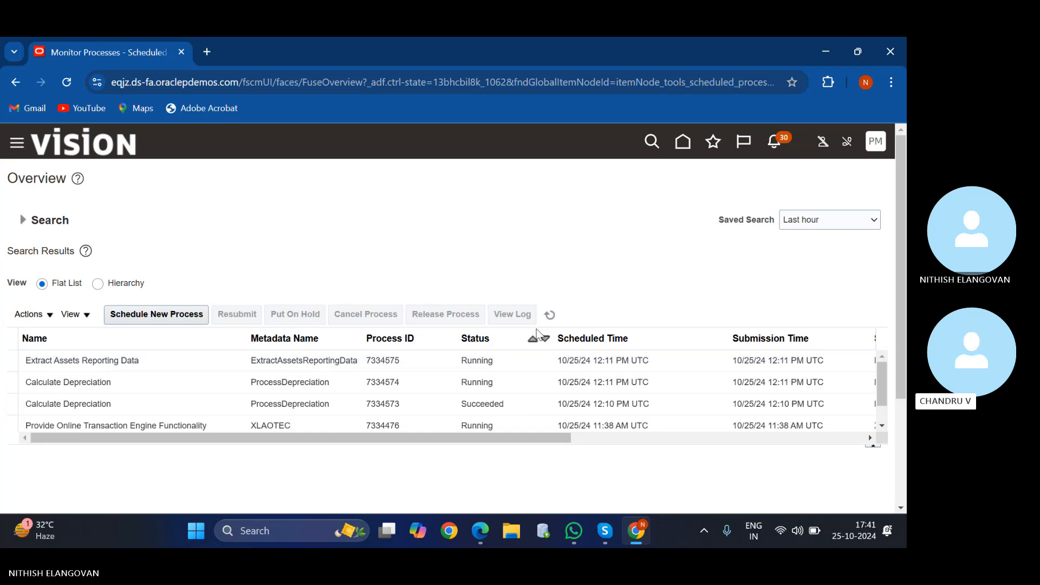
{"action": "left_click", "coordinate": [549, 314]}
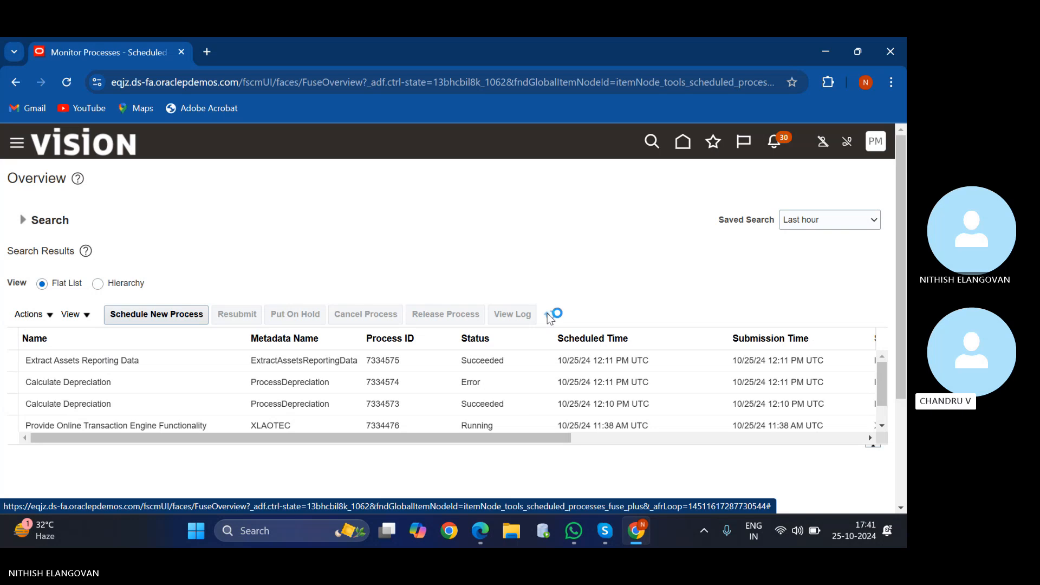
{"action": "scroll", "coordinate": [540, 398], "scroll_direction": "down", "scroll_amount": 2}
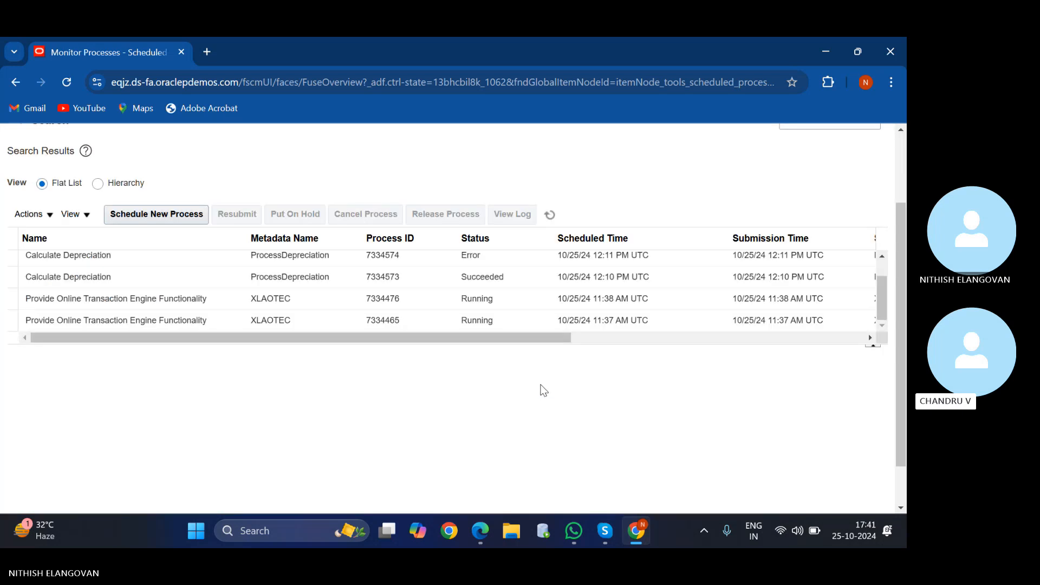
{"action": "scroll", "coordinate": [544, 388], "scroll_direction": "up", "scroll_amount": 1}
{"action": "left_click", "coordinate": [550, 315]}
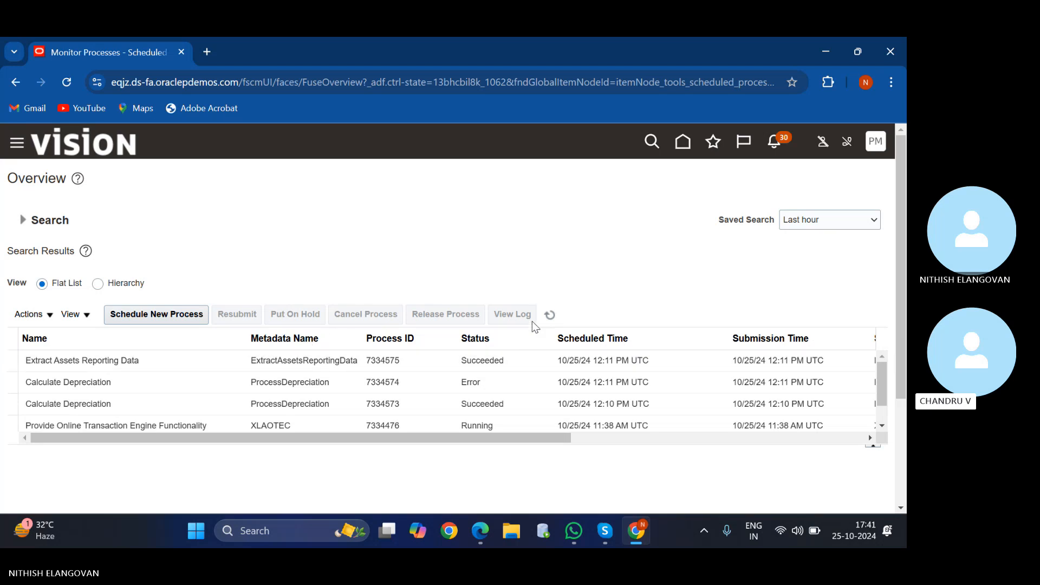
{"action": "left_click", "coordinate": [551, 316]}
- Return to the Assets work area through the home page and show its list of asset tasks
{"action": "left_click", "coordinate": [685, 142]}
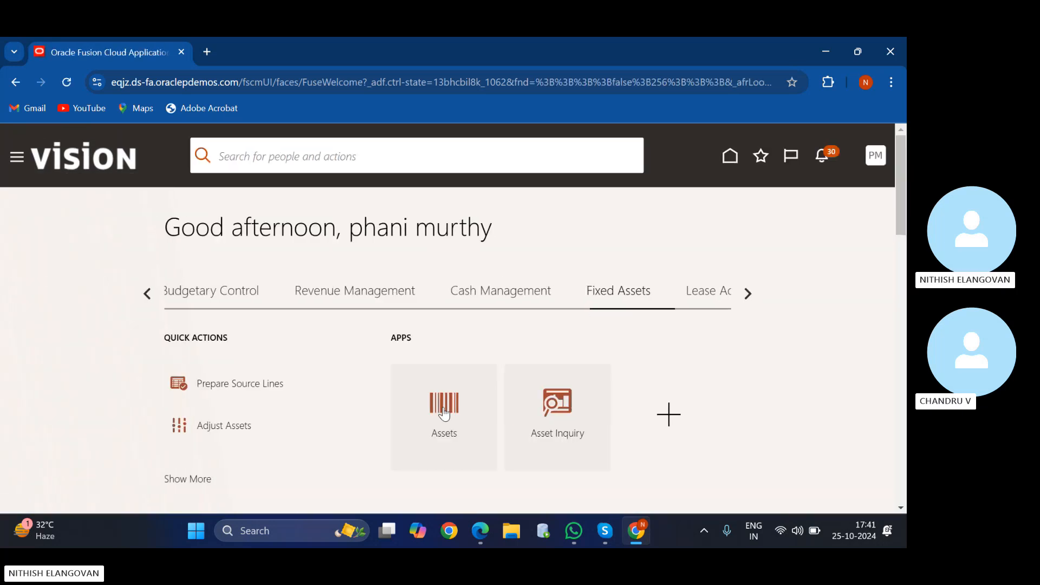
{"action": "left_click", "coordinate": [443, 403]}
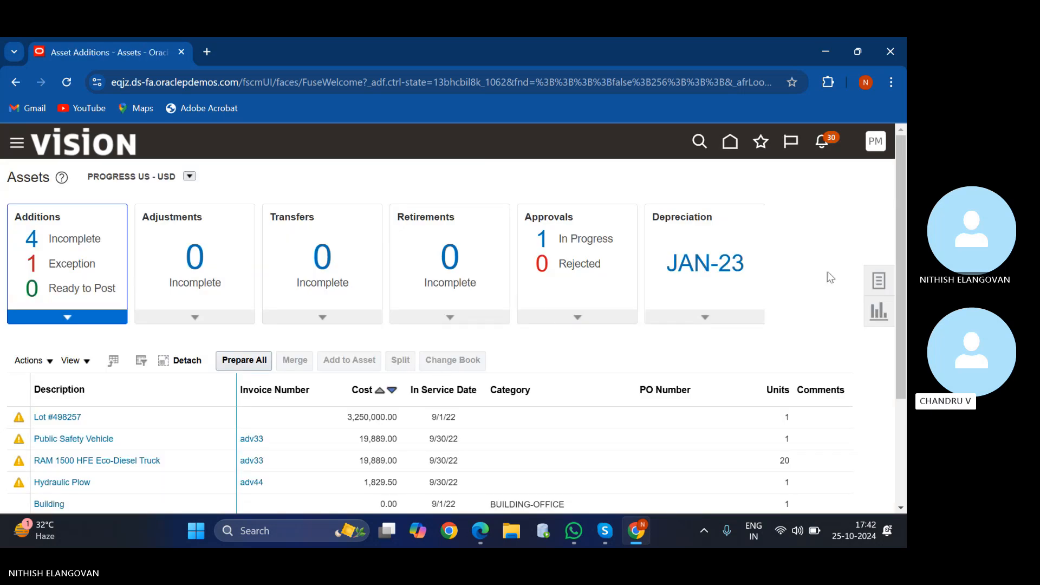
{"action": "left_click", "coordinate": [876, 281]}
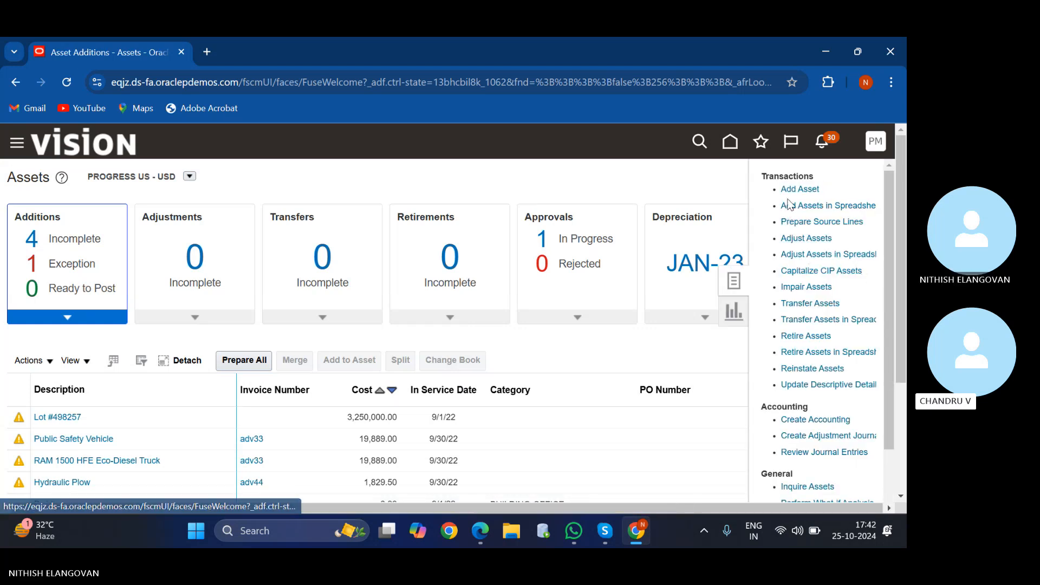
- Show the PROGRESS US book's depreciation period details and check where the Close Period action is offered, without running it
{"action": "left_click", "coordinate": [658, 188]}
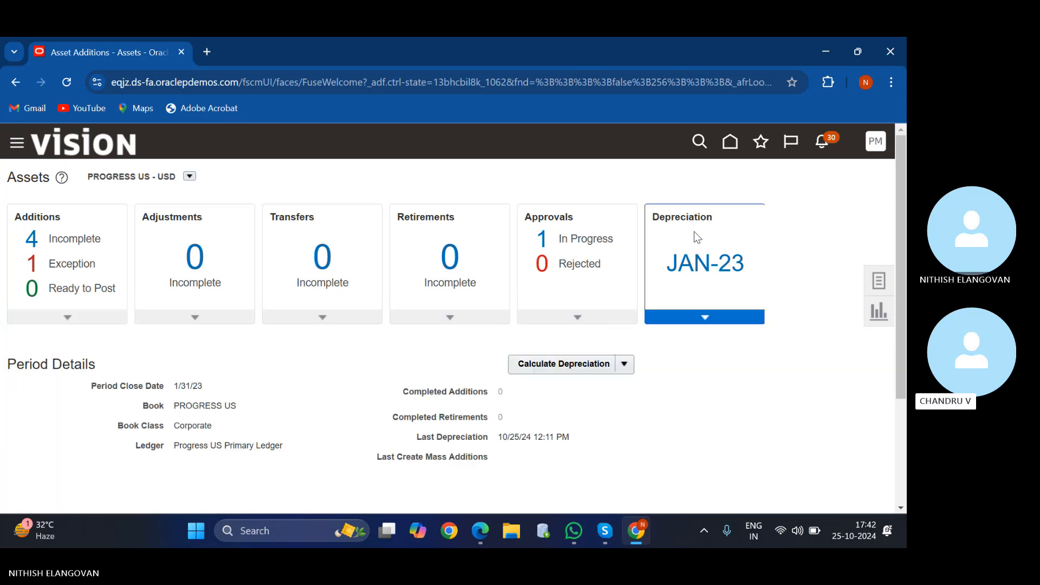
{"action": "left_click", "coordinate": [626, 366]}
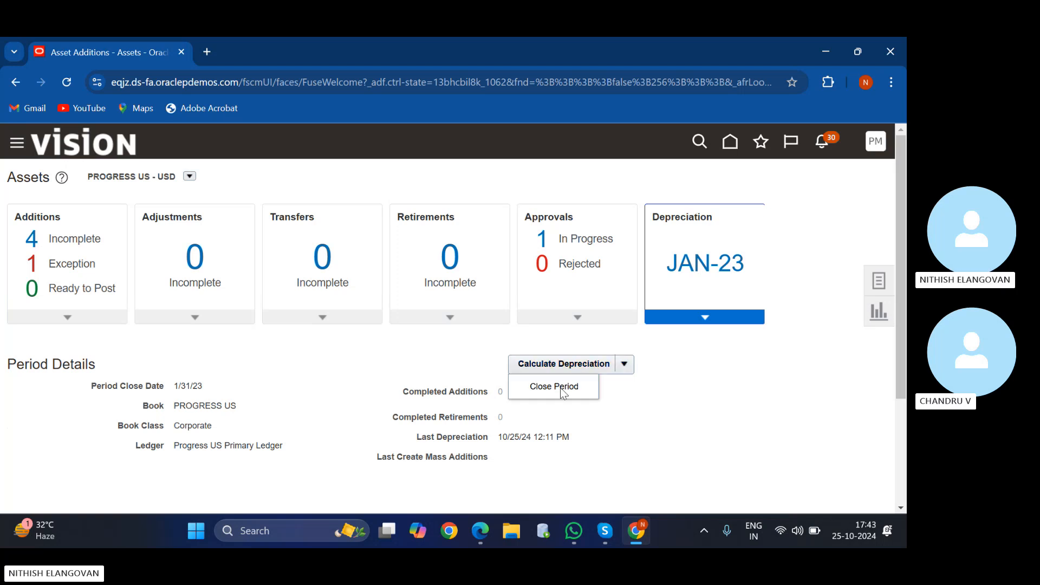
{"action": "left_click", "coordinate": [644, 365]}
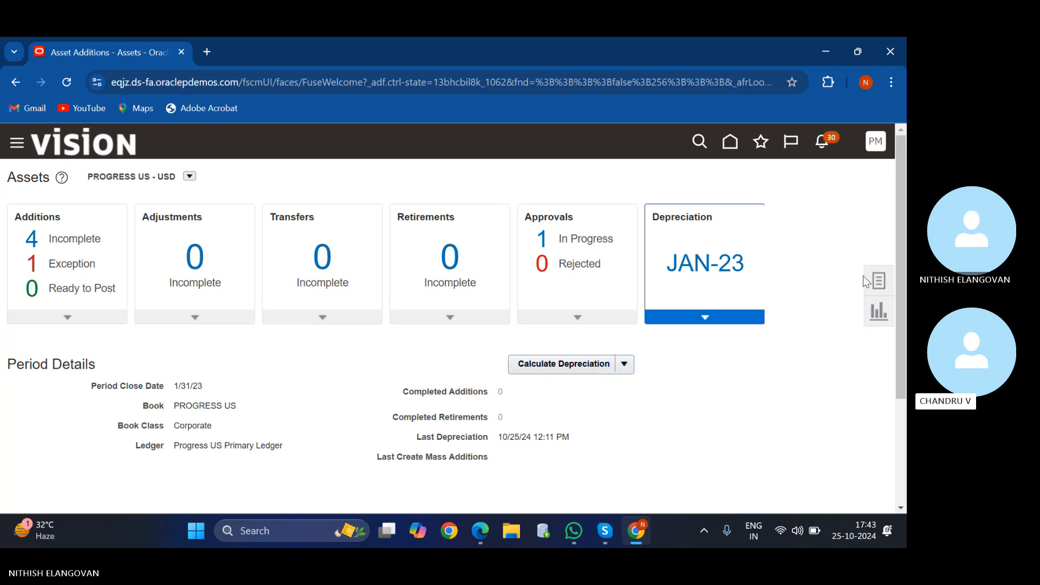
- Reopen the Assets work area from the home page's Fixed Assets apps and display its list of tasks
{"action": "left_click", "coordinate": [730, 142]}
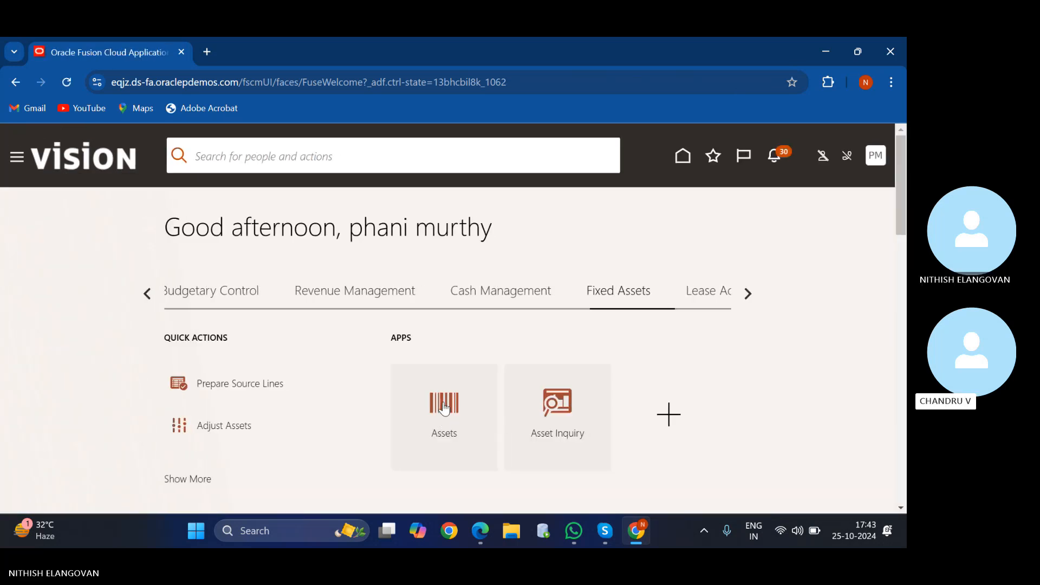
{"action": "left_click", "coordinate": [444, 407]}
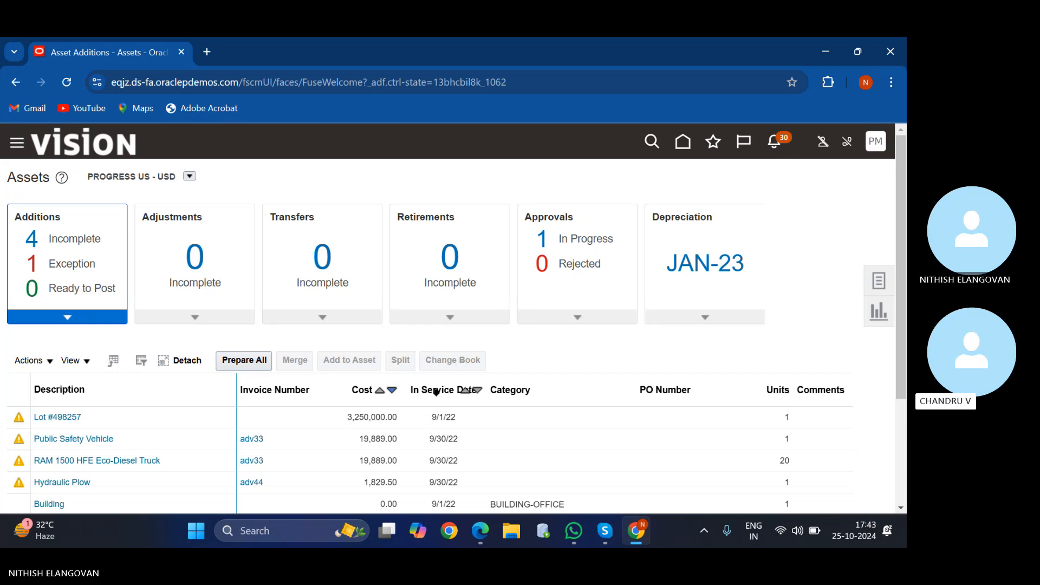
{"action": "left_click", "coordinate": [880, 282]}
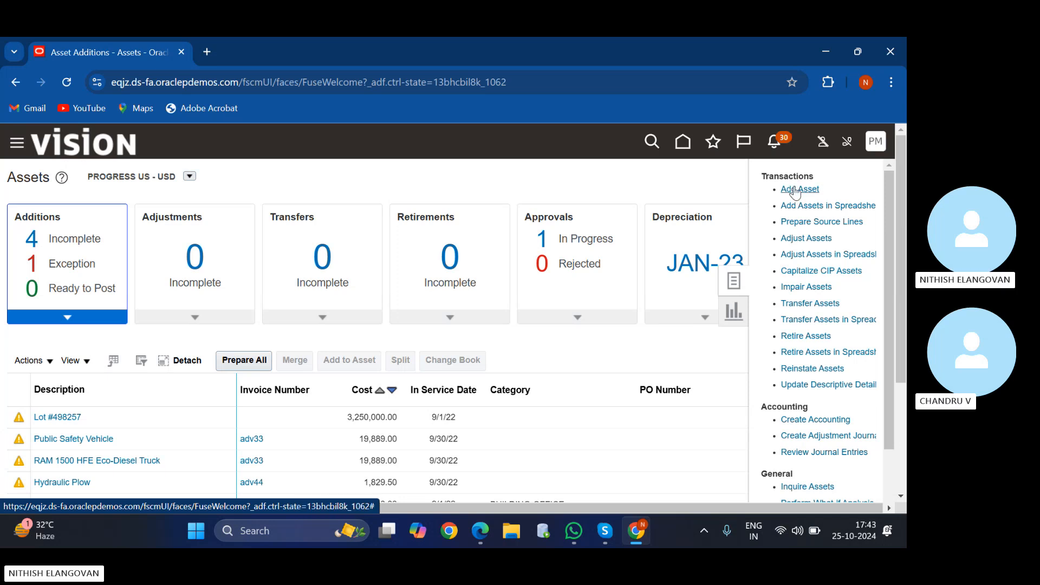
- Start adding a new asset and choose US CORP as its book
{"action": "left_click", "coordinate": [791, 192]}
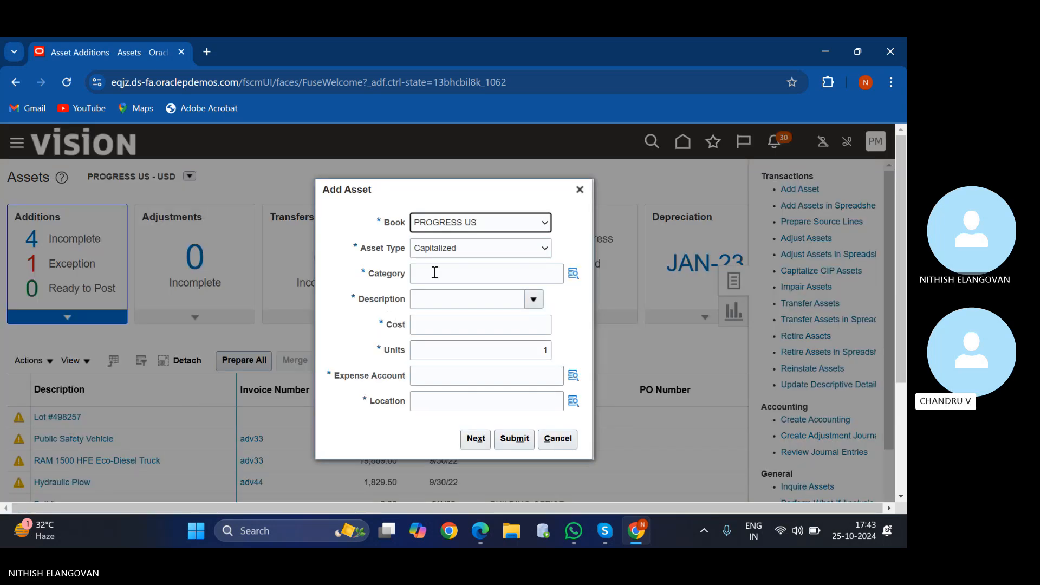
{"action": "left_click", "coordinate": [499, 226]}
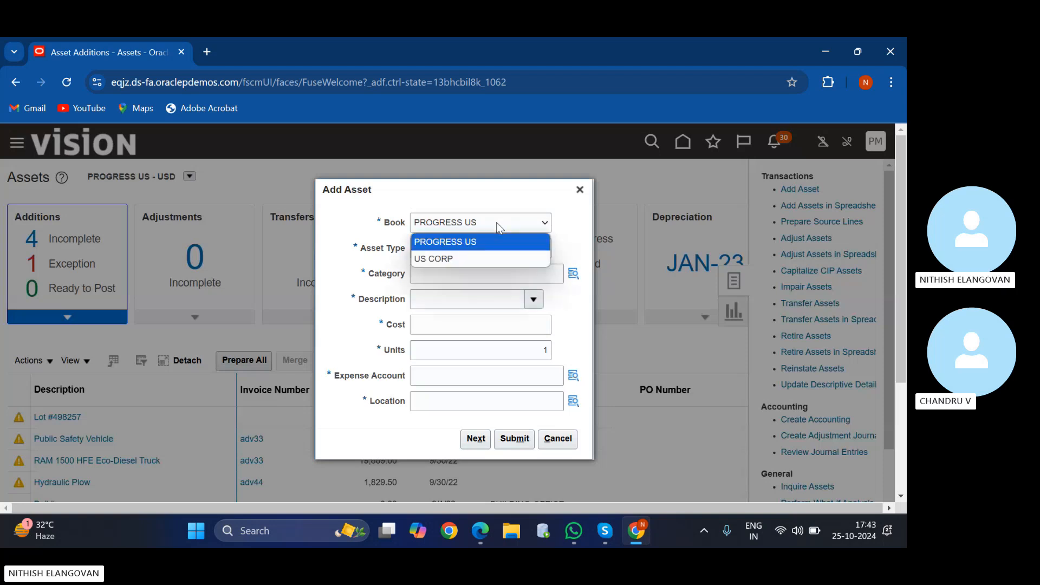
{"action": "left_click", "coordinate": [473, 260]}
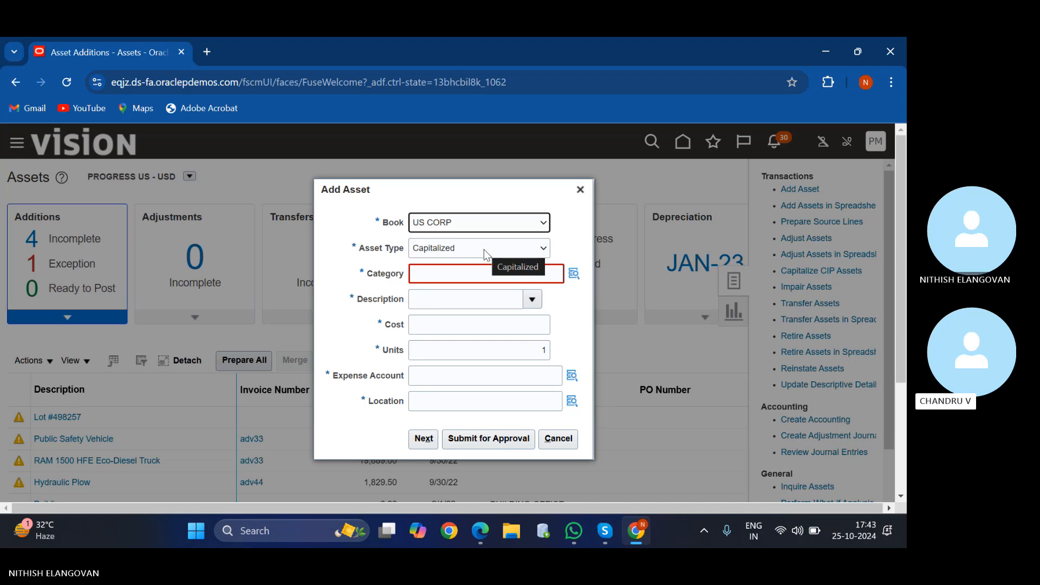
- Set the new asset's category to major category COMPUTER and minor category HARDWARE
{"action": "left_click", "coordinate": [525, 276]}
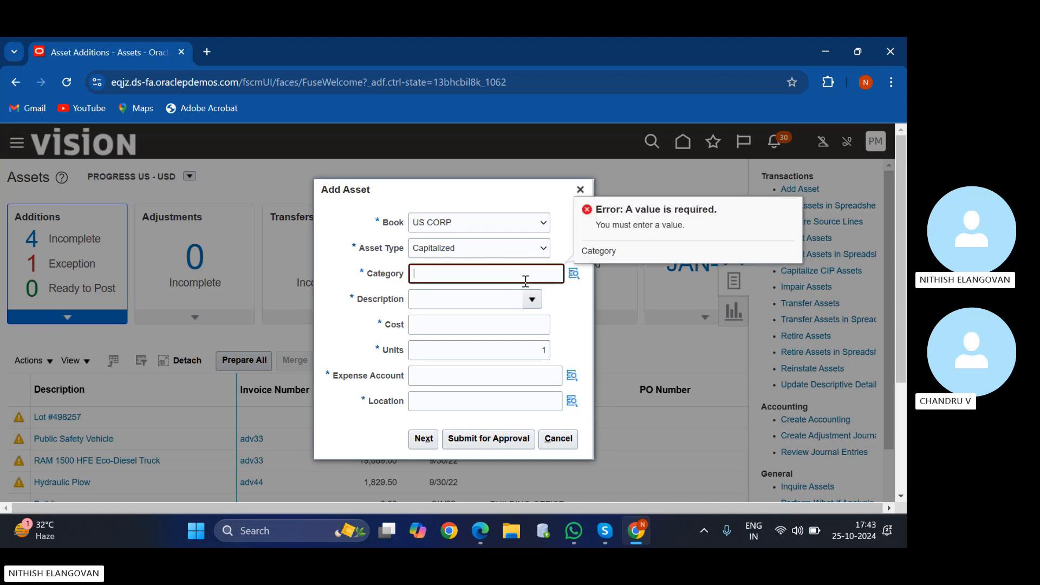
{"action": "left_click", "coordinate": [571, 274]}
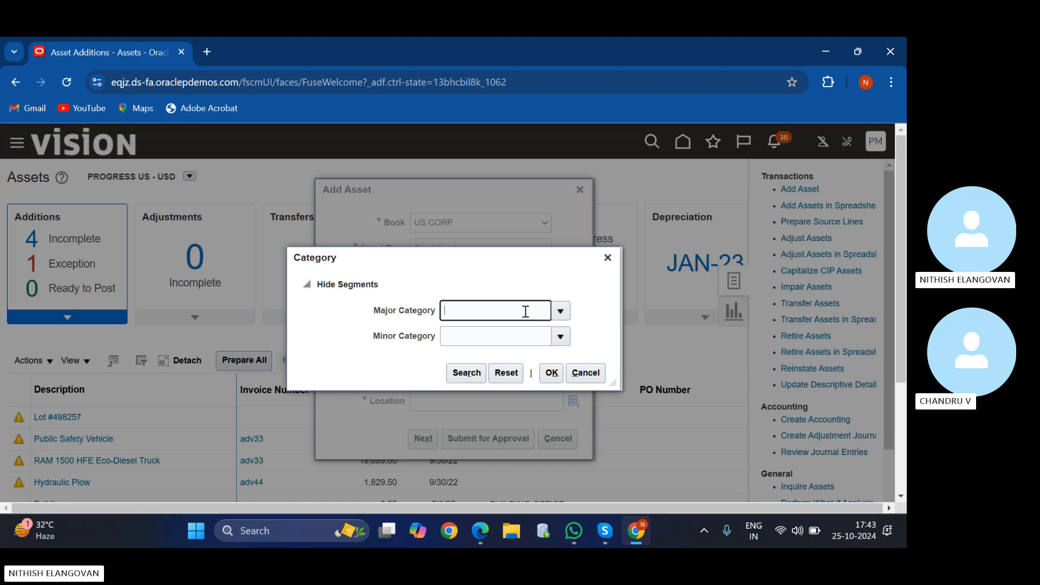
{"action": "type", "text": "C"}
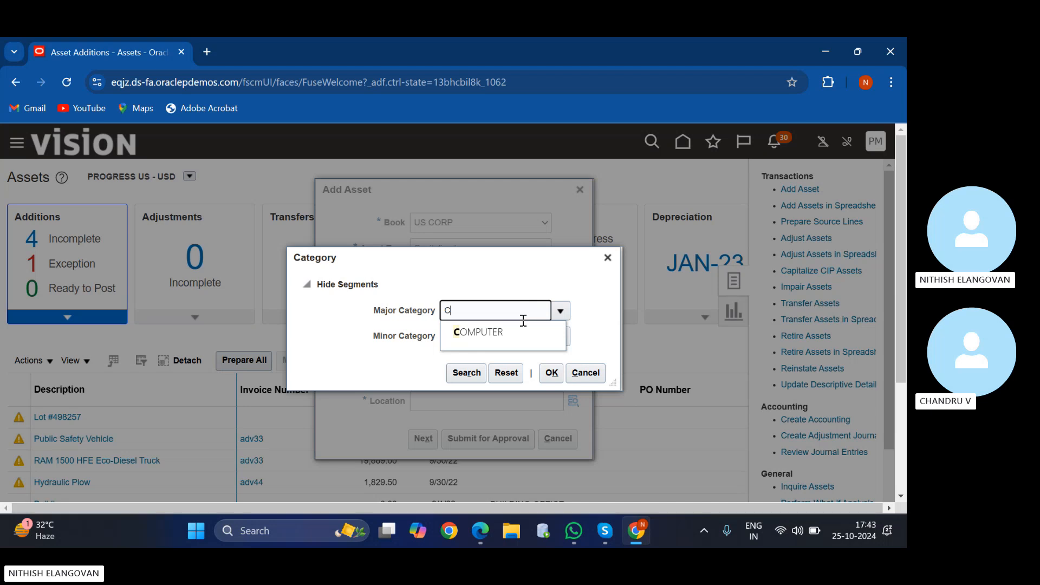
{"action": "left_click", "coordinate": [520, 332]}
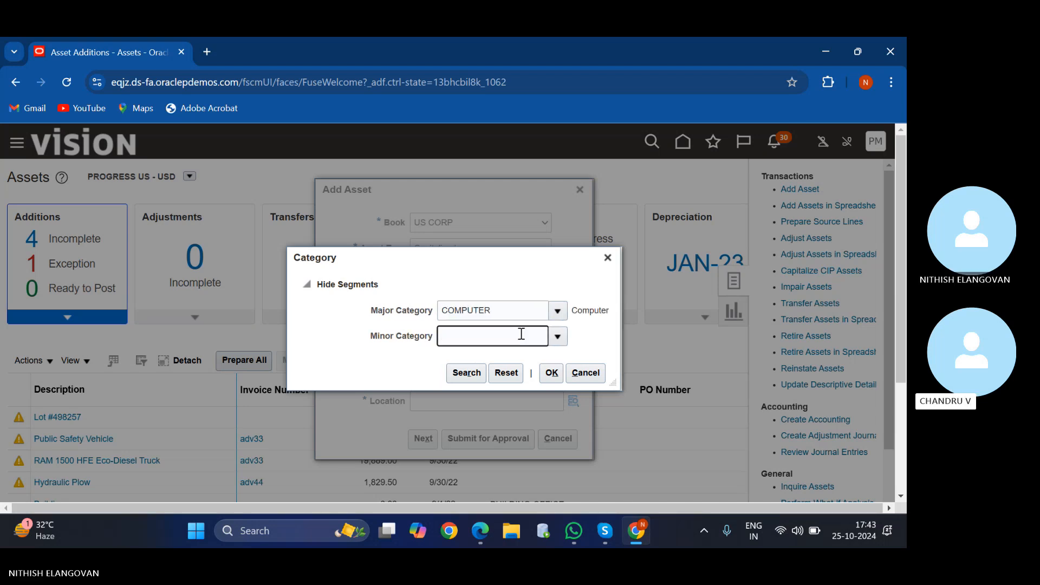
{"action": "type", "text": "hard"}
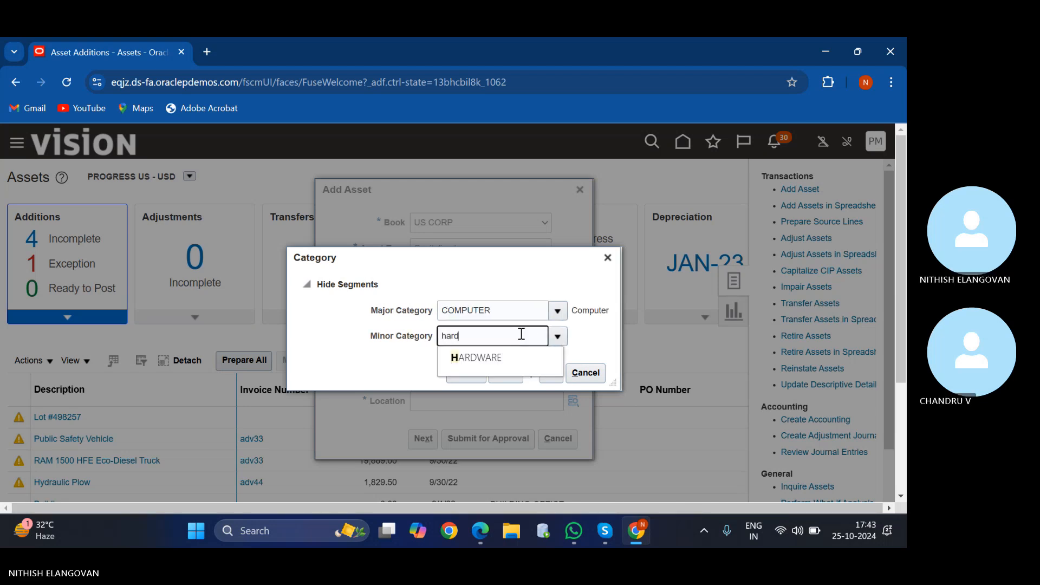
{"action": "left_click", "coordinate": [518, 356]}
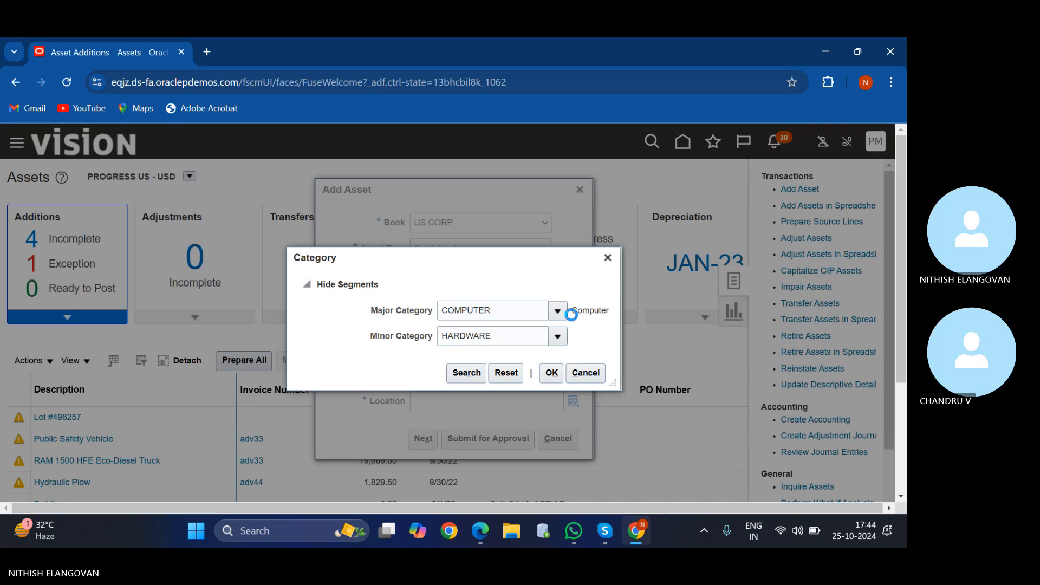
{"action": "left_click", "coordinate": [549, 373]}
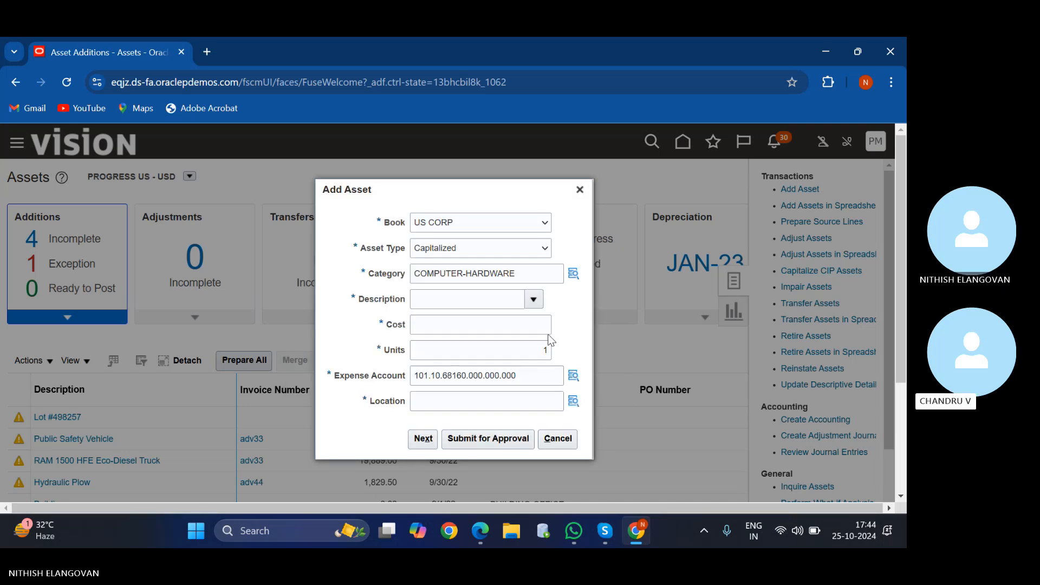
- Enter Hardware as the asset's description, with a cost of 100000 and 1 unit
{"action": "left_click", "coordinate": [485, 301]}
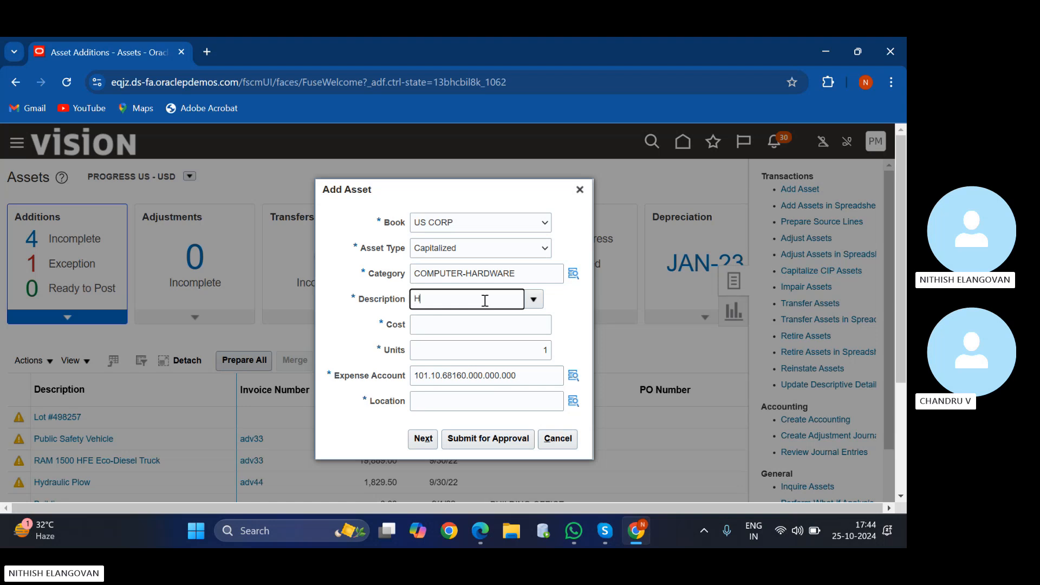
{"action": "type", "text": "Hardware"}
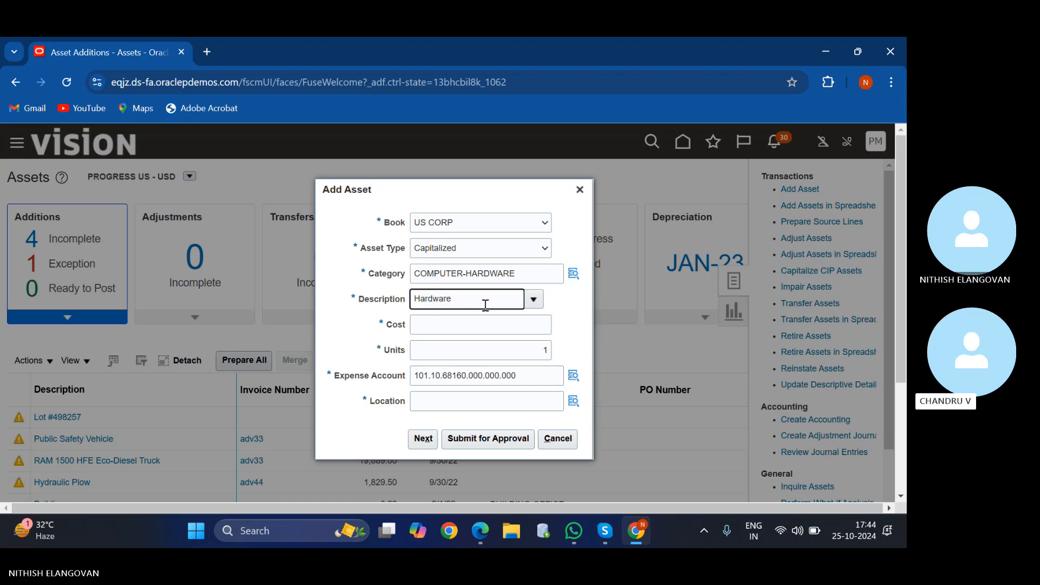
{"action": "left_click", "coordinate": [492, 327]}
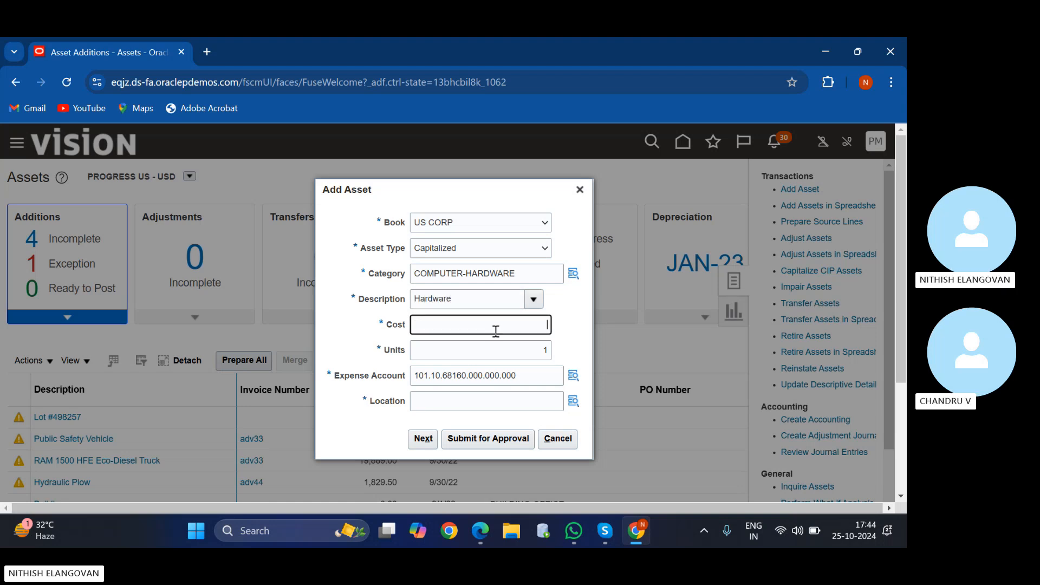
{"action": "type", "text": "1000"}
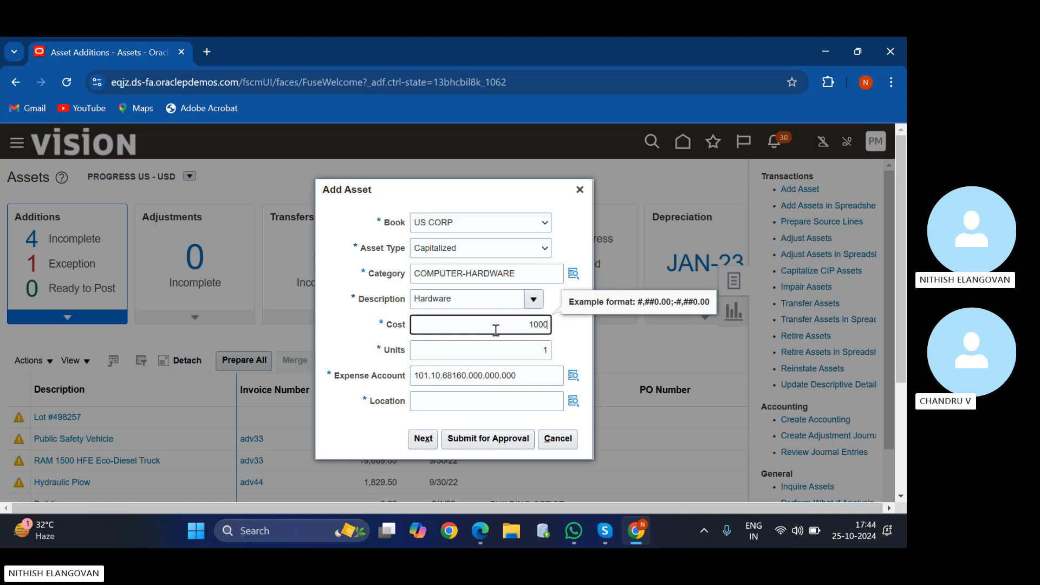
{"action": "type", "text": "00"}
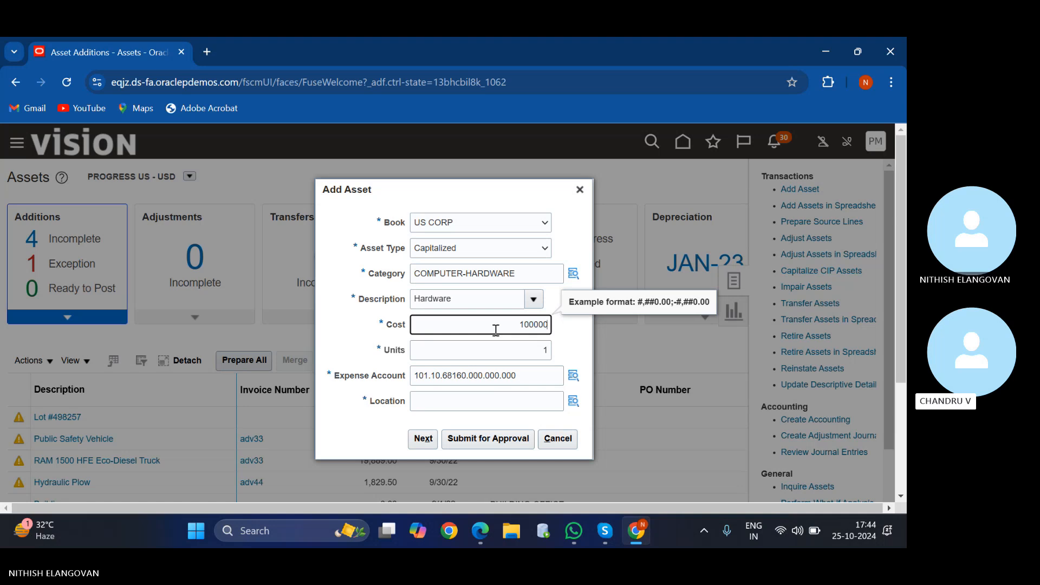
{"action": "left_click", "coordinate": [543, 353]}
{"action": "key", "text": "BackSpace"}
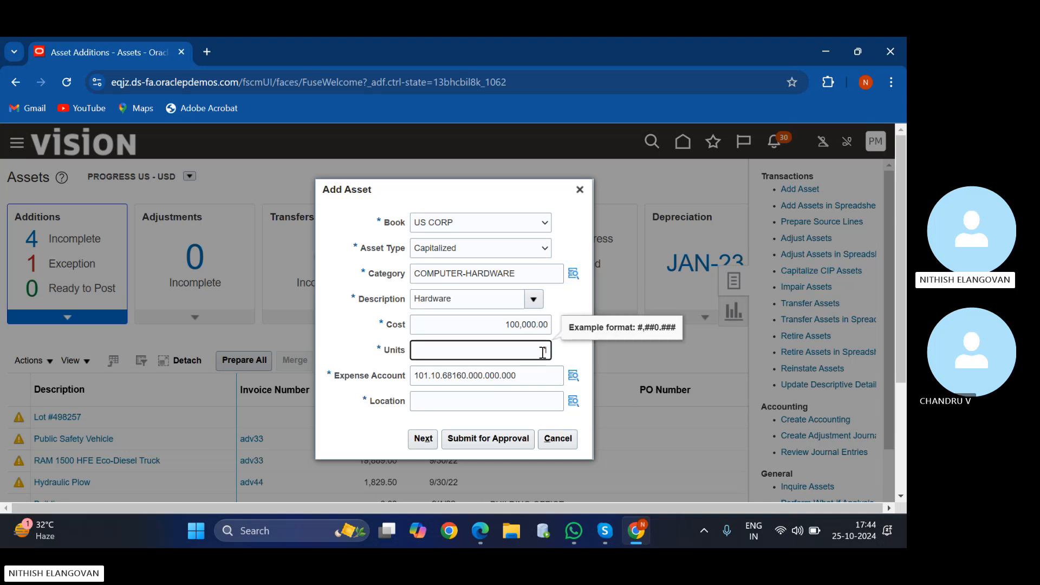
{"action": "type", "text": "1"}
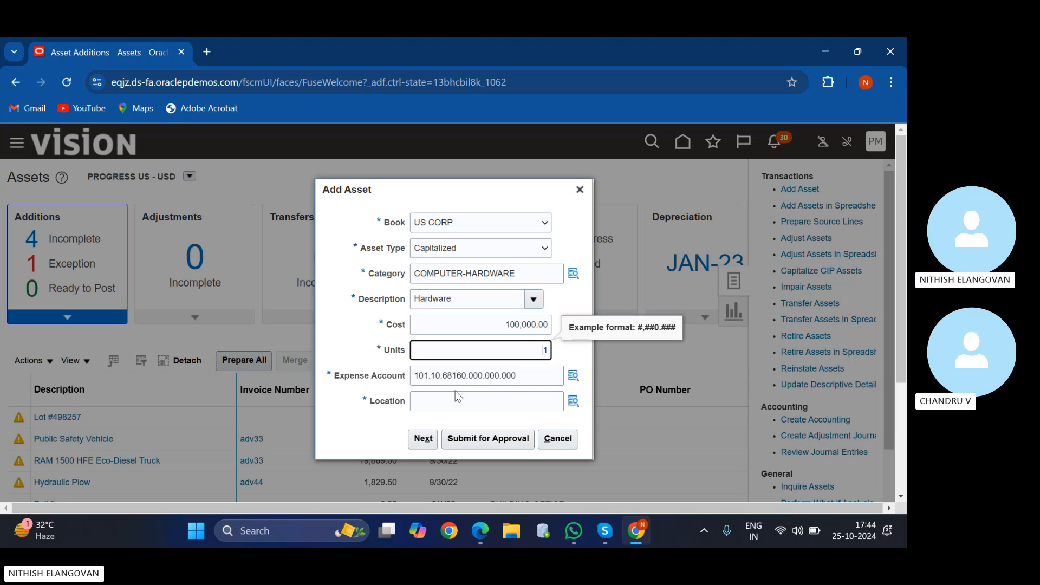
- Open the asset's location segments, search the countries by the description USA and select USA as the country
{"action": "left_click", "coordinate": [475, 401]}
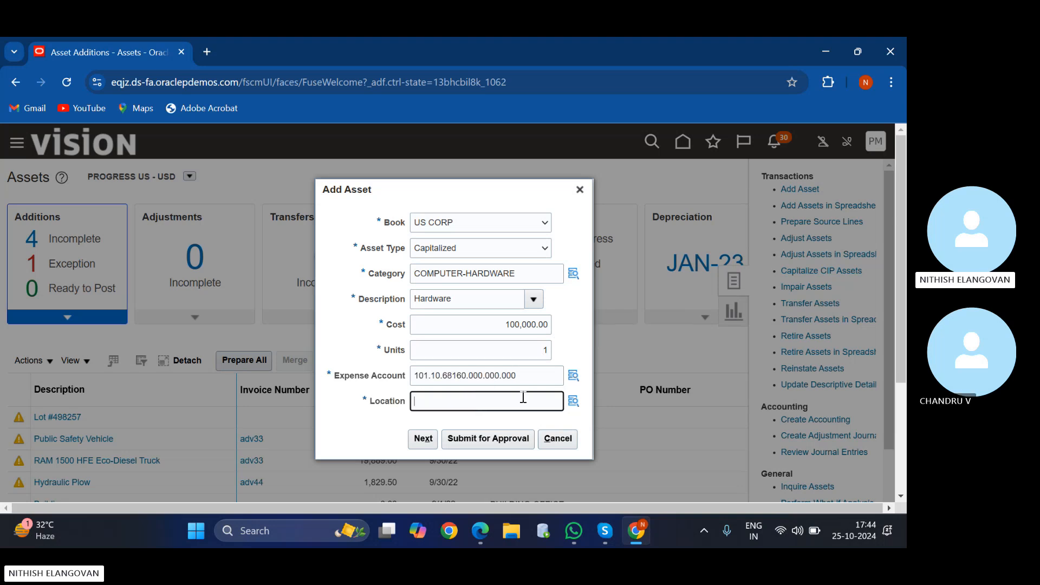
{"action": "left_click", "coordinate": [573, 401]}
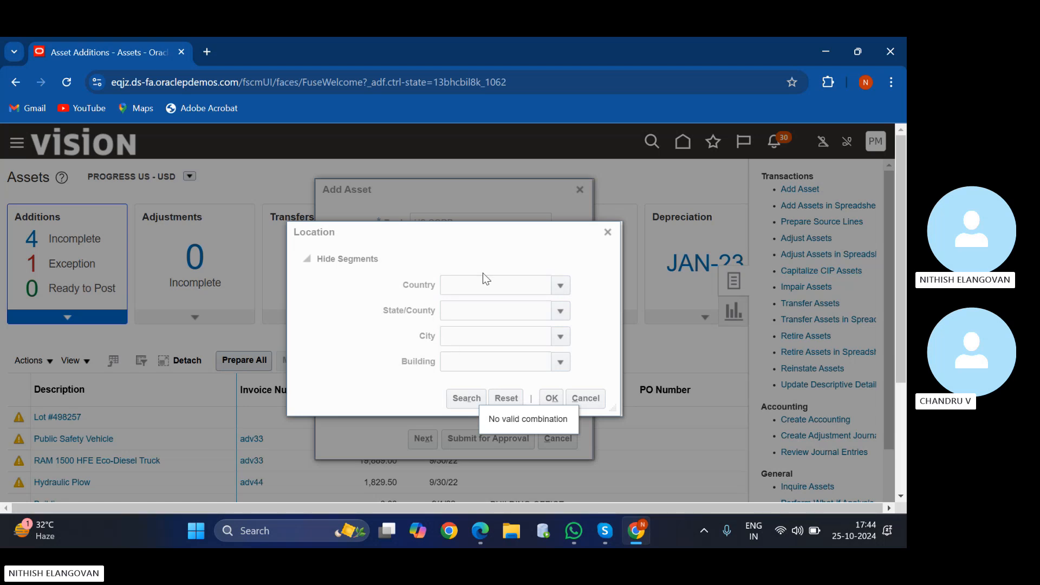
{"action": "left_click", "coordinate": [560, 285]}
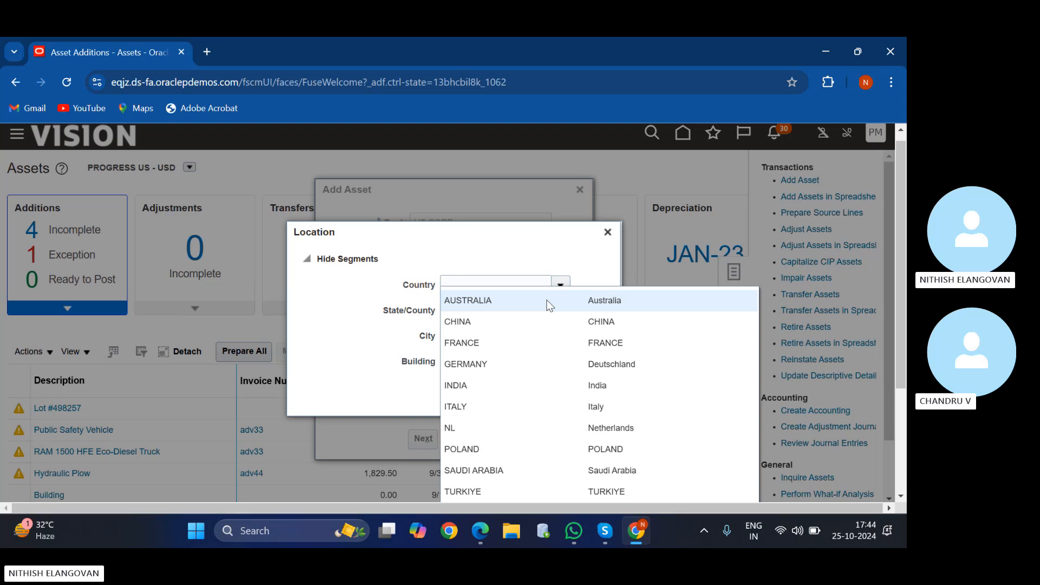
{"action": "scroll", "coordinate": [506, 401], "scroll_direction": "down", "scroll_amount": 3}
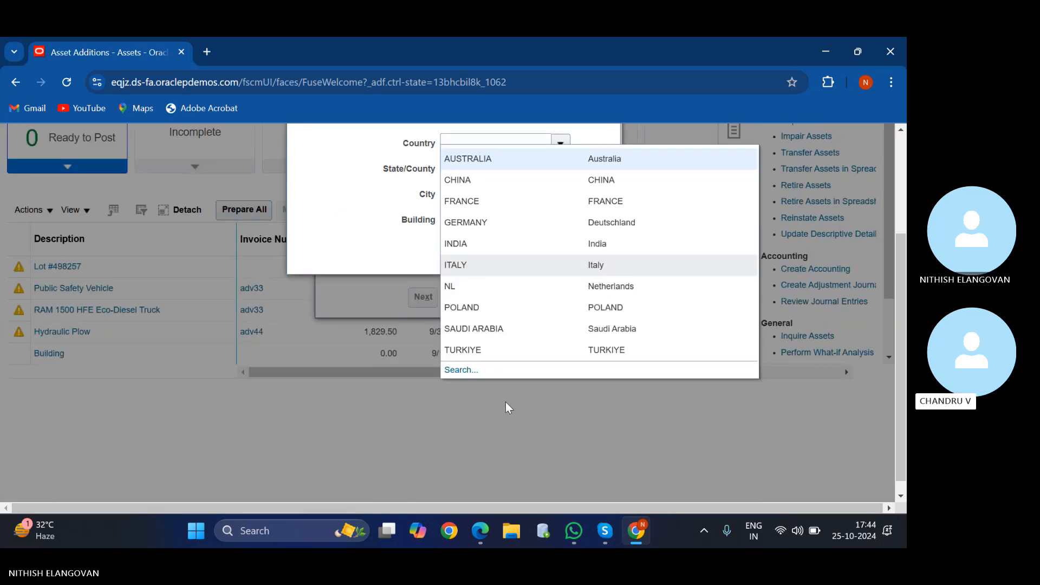
{"action": "scroll", "coordinate": [505, 402], "scroll_direction": "up", "scroll_amount": 3}
{"action": "left_click", "coordinate": [465, 314]}
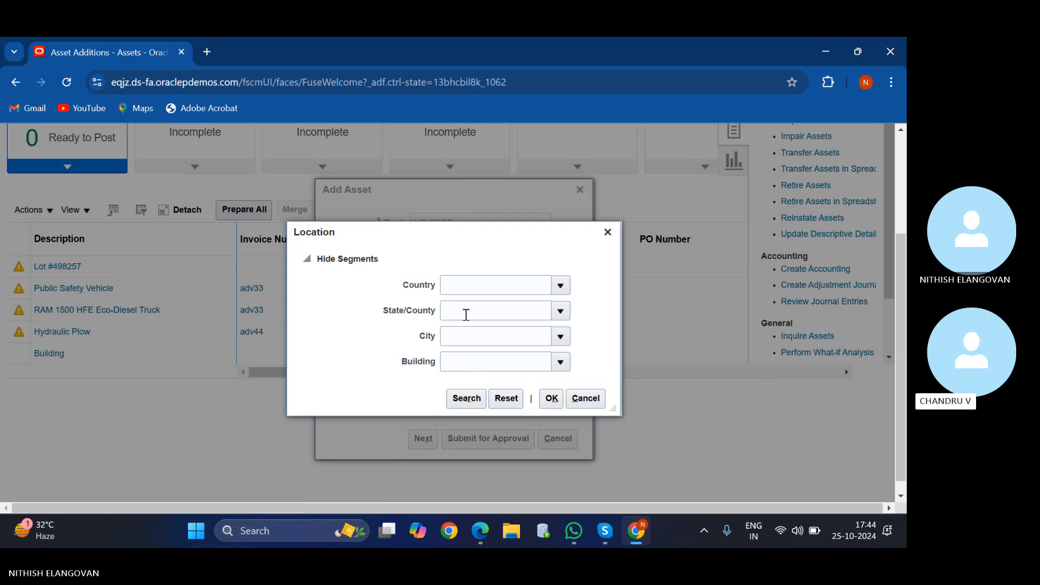
{"action": "left_click", "coordinate": [479, 291]}
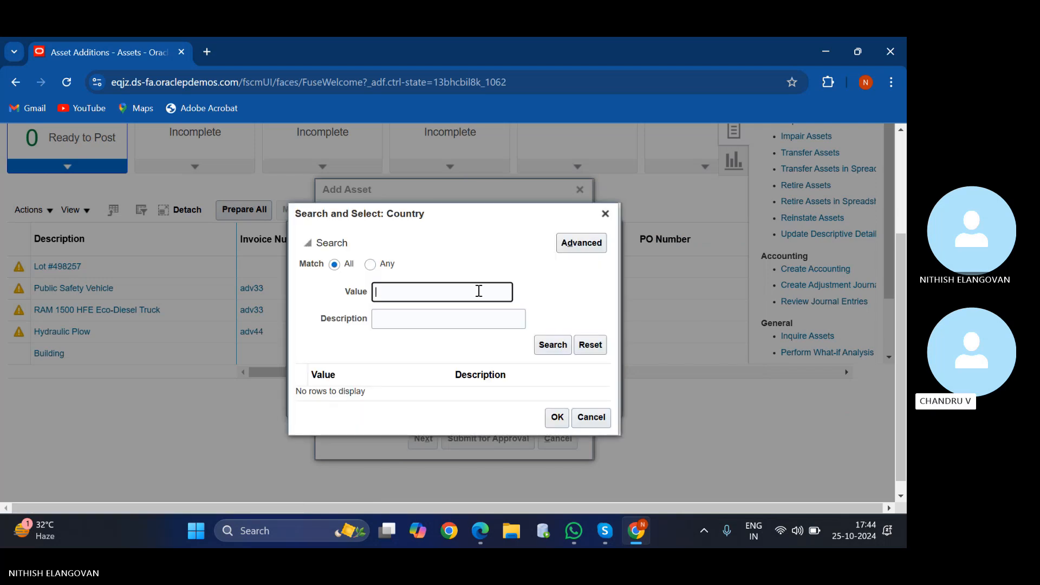
{"action": "left_click", "coordinate": [484, 325]}
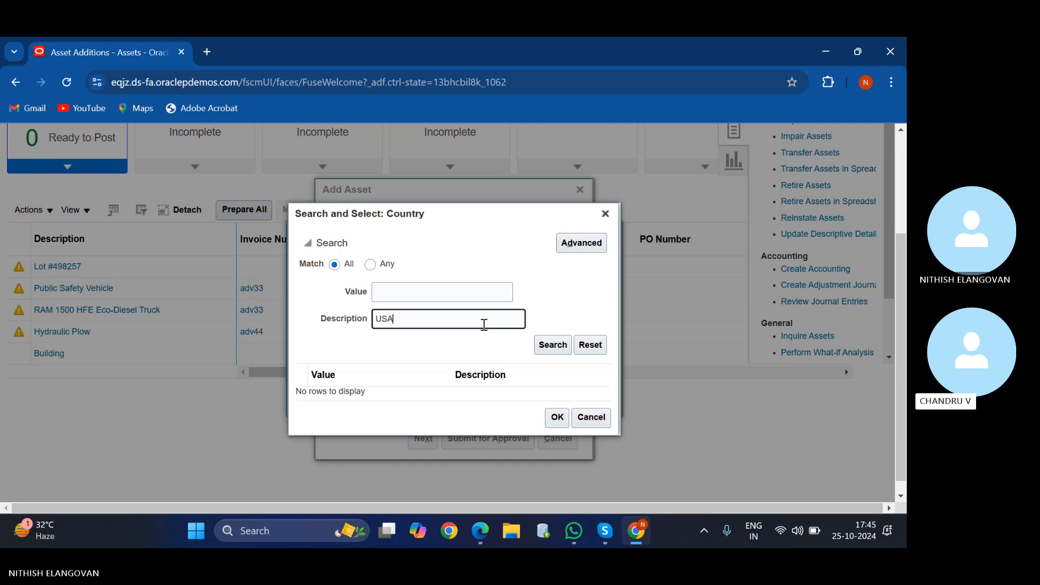
{"action": "key", "text": "Return"}
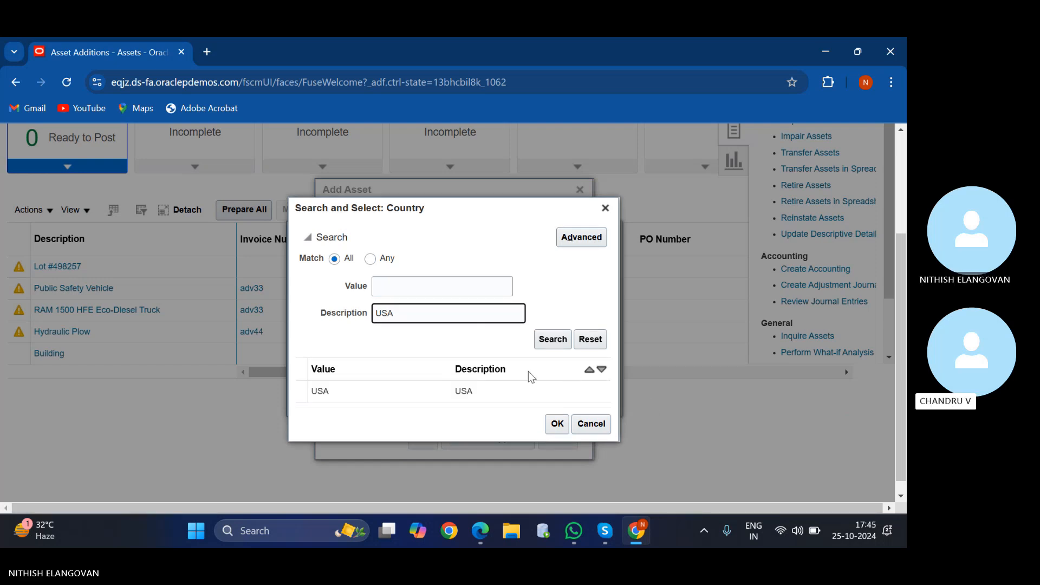
{"action": "double_click", "coordinate": [453, 392]}
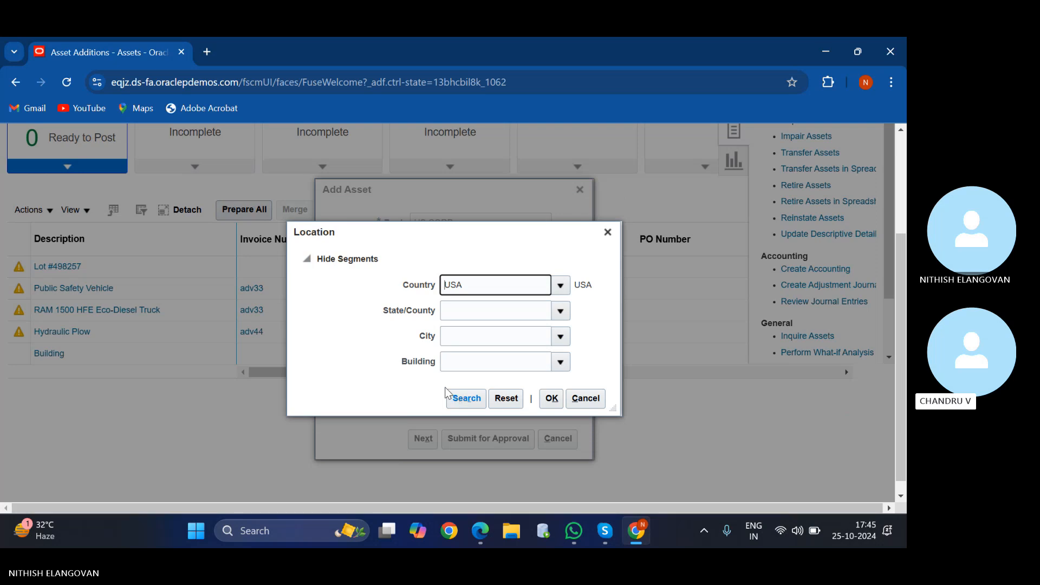
- Set the location's state to CALIFORNIA and its city to ATLANTA
{"action": "left_click", "coordinate": [497, 310]}
{"action": "left_click", "coordinate": [558, 314]}
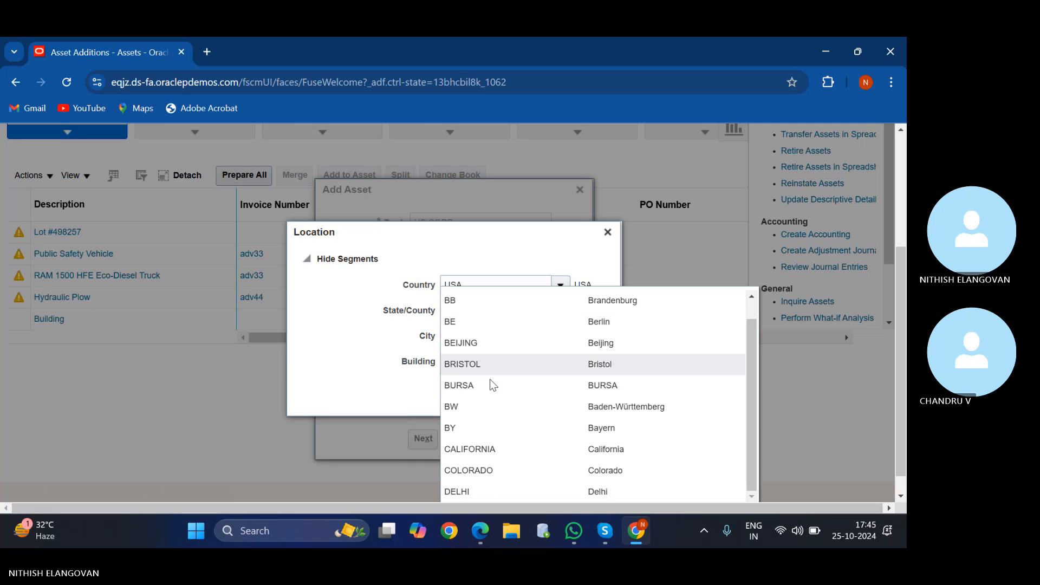
{"action": "left_click", "coordinate": [495, 428]}
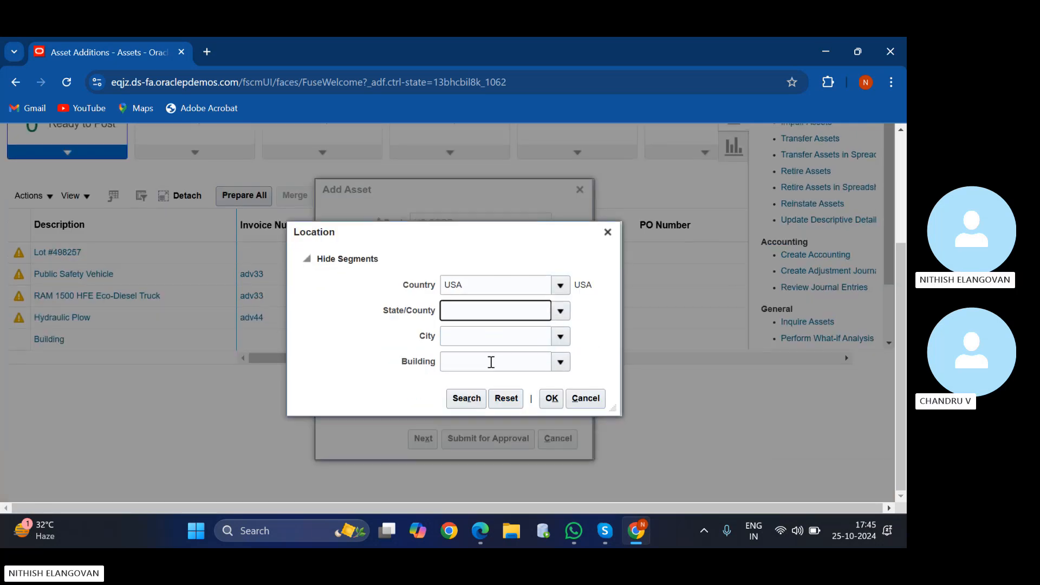
{"action": "left_click", "coordinate": [494, 336]}
{"action": "left_click", "coordinate": [559, 338]}
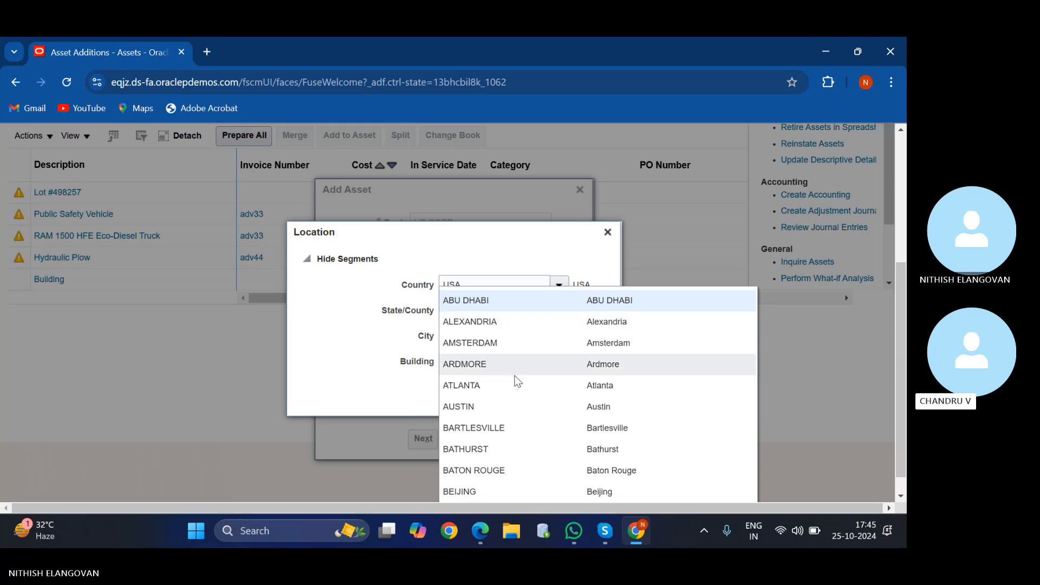
{"action": "left_click", "coordinate": [491, 388]}
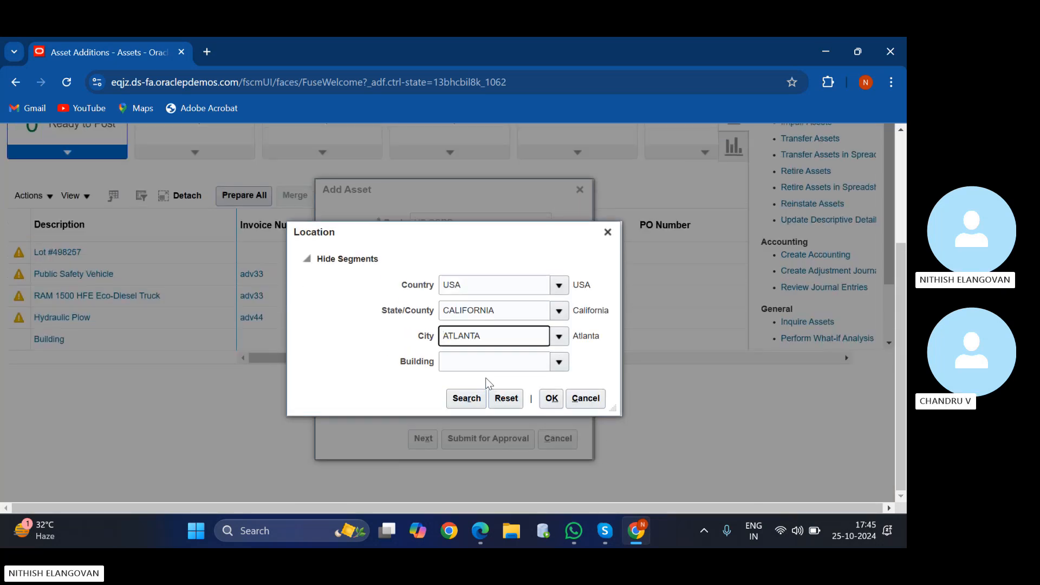
- Choose NL HEALTHCARE as the location's building, accept the location and continue to the asset's full details
{"action": "left_click", "coordinate": [489, 360]}
{"action": "left_click", "coordinate": [559, 362]}
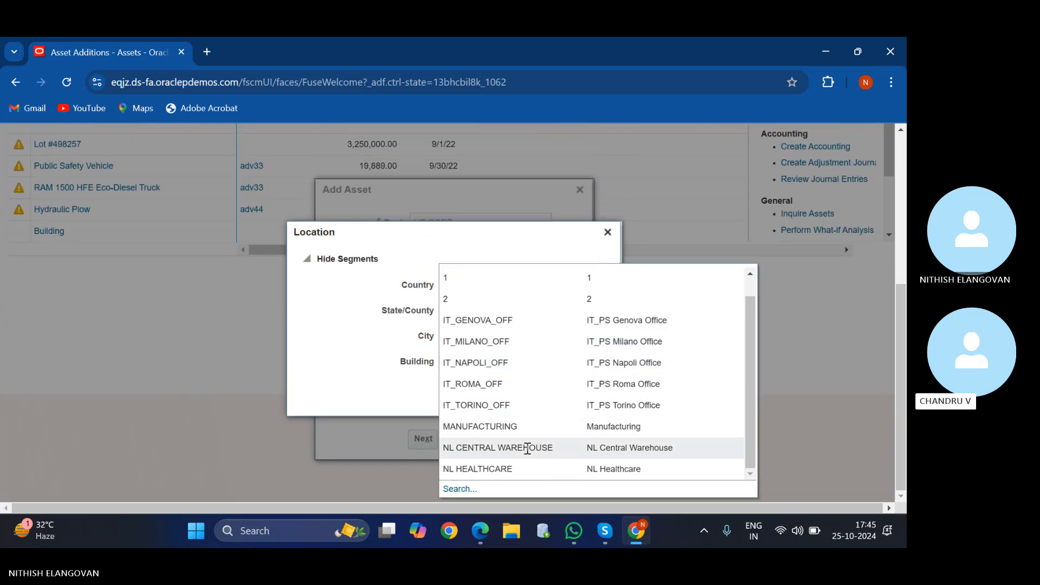
{"action": "left_click", "coordinate": [515, 469]}
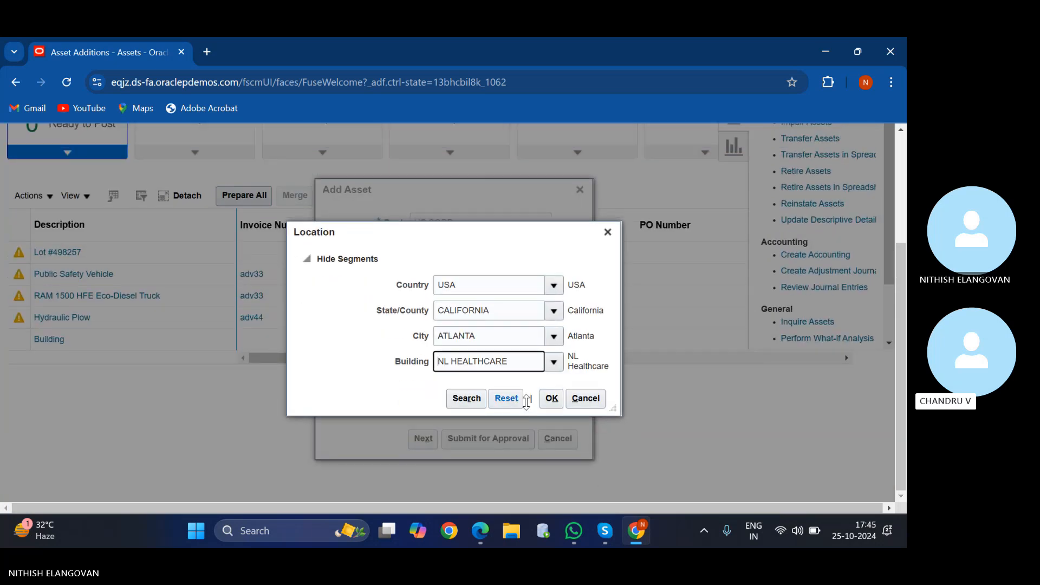
{"action": "left_click", "coordinate": [553, 398]}
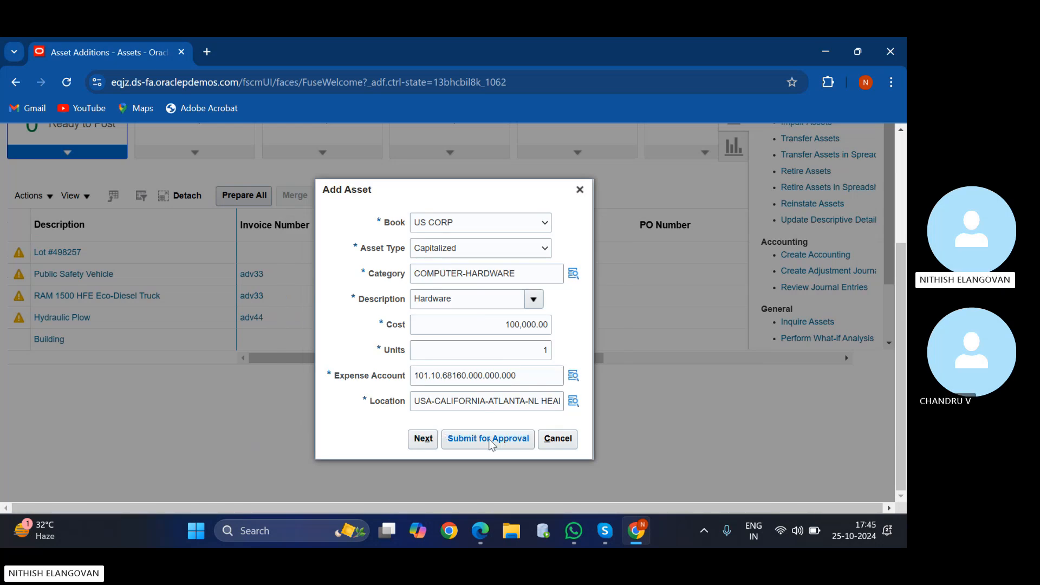
{"action": "left_click", "coordinate": [421, 438]}
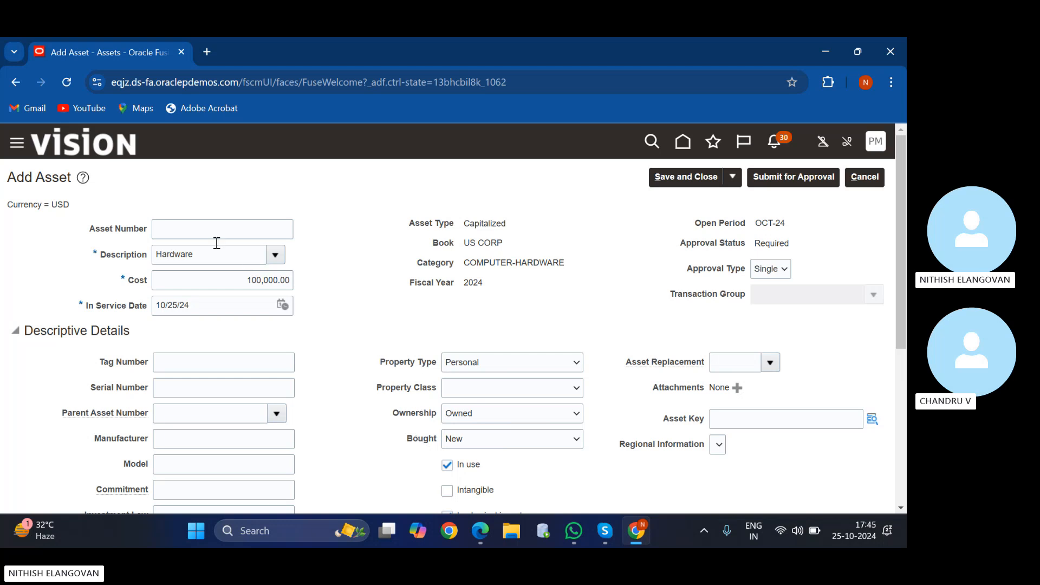
- Review the new asset's general information and descriptive details, including the asset number field
{"action": "scroll", "coordinate": [217, 230], "scroll_direction": "down", "scroll_amount": 1}
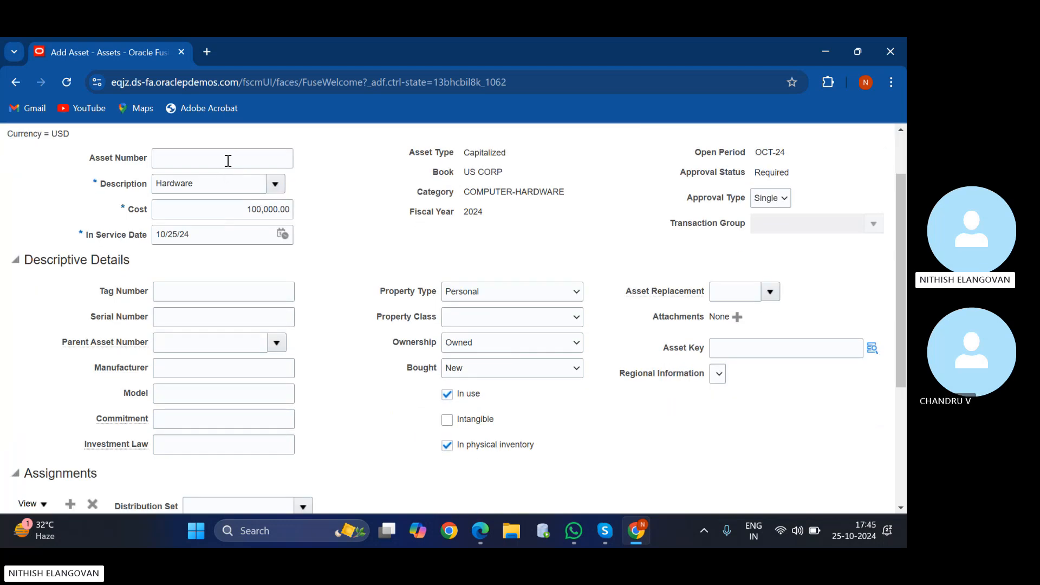
{"action": "left_click", "coordinate": [228, 161]}
{"action": "left_click", "coordinate": [329, 174]}
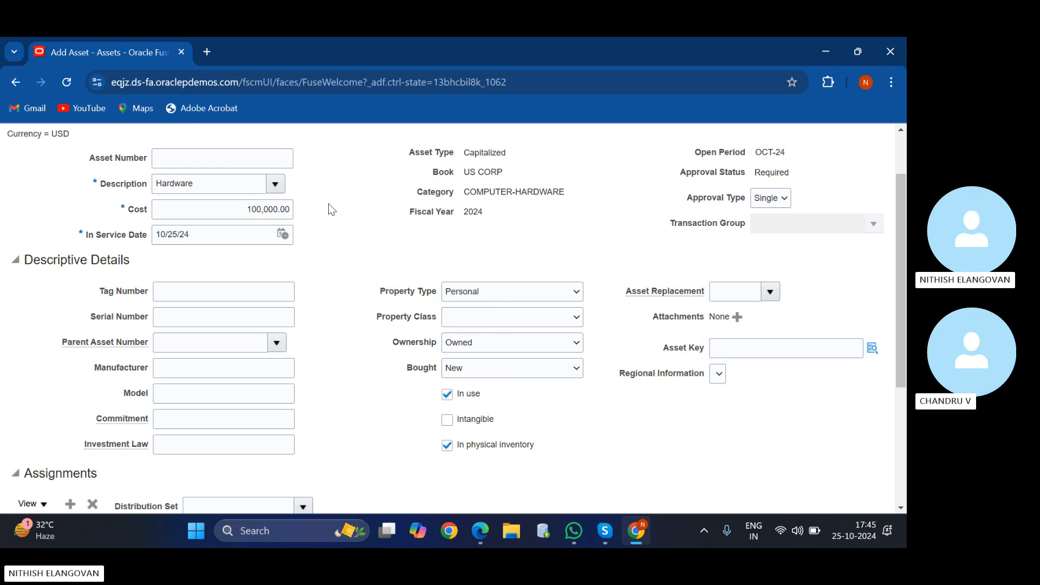
{"action": "scroll", "coordinate": [329, 204], "scroll_direction": "up", "scroll_amount": 1}
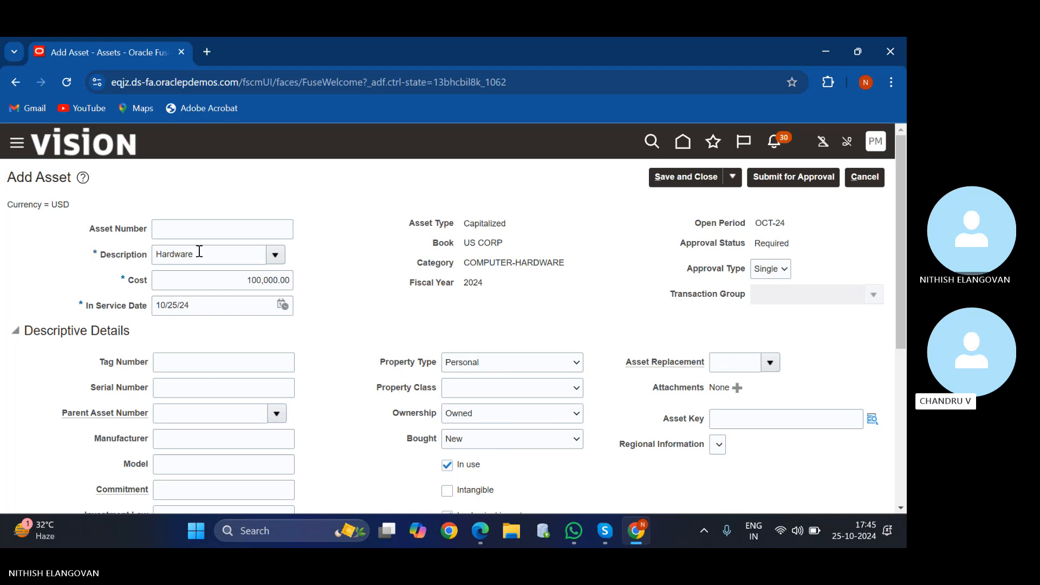
{"action": "scroll", "coordinate": [200, 250], "scroll_direction": "down", "scroll_amount": 1}
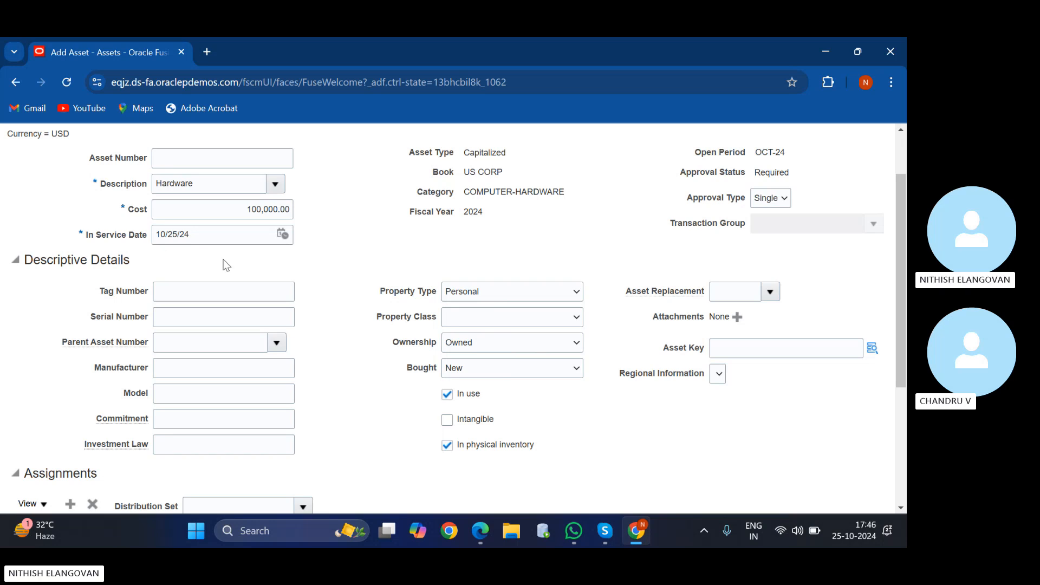
{"action": "scroll", "coordinate": [325, 265], "scroll_direction": "up", "scroll_amount": 1}
- Assign the asset key 2015, Budget Year 2015, in the asset's descriptive details
{"action": "scroll", "coordinate": [576, 275], "scroll_direction": "down", "scroll_amount": 1}
{"action": "left_click", "coordinate": [874, 352]}
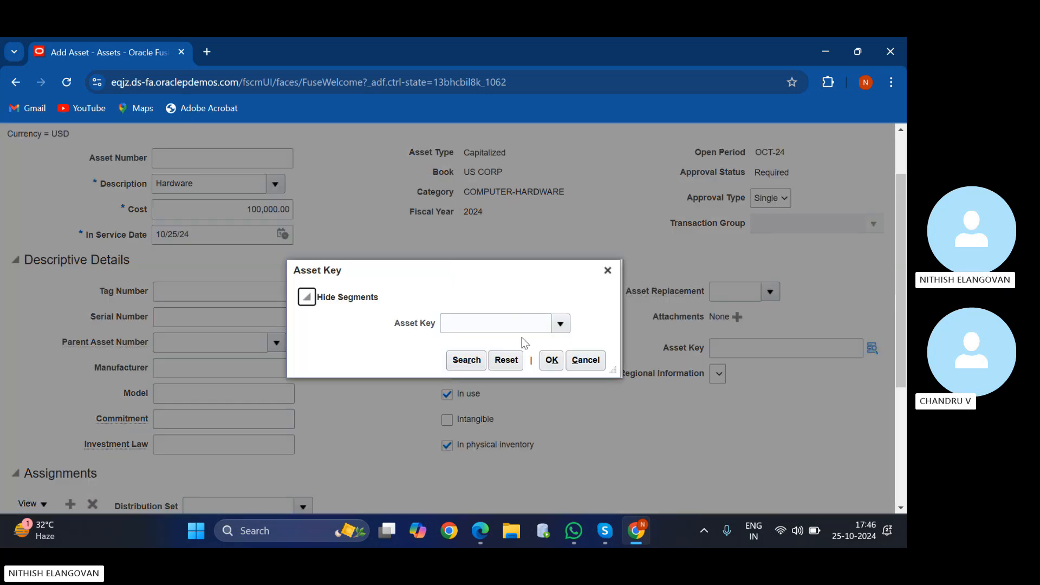
{"action": "left_click", "coordinate": [517, 322]}
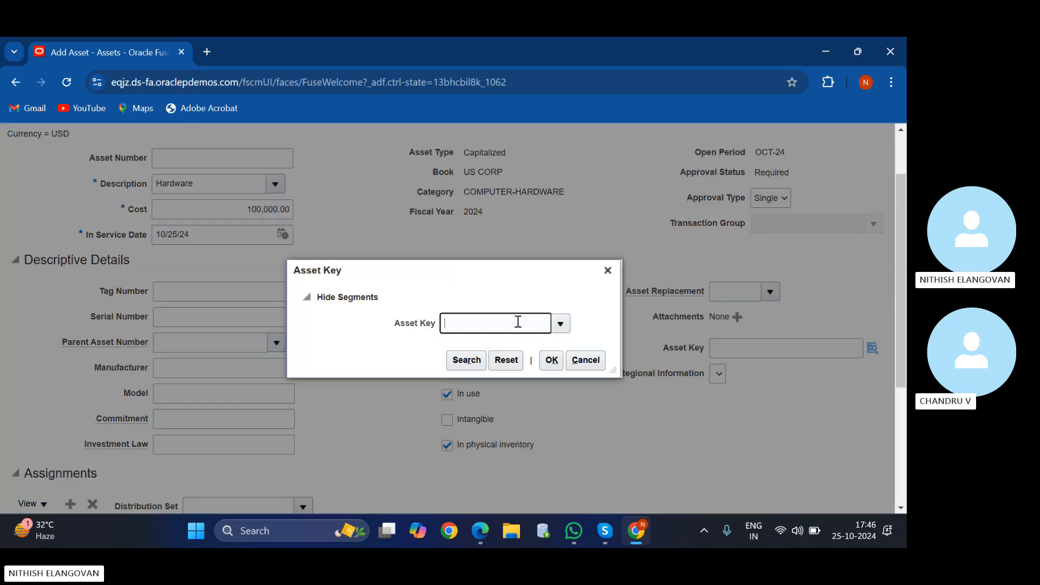
{"action": "left_click", "coordinate": [566, 326]}
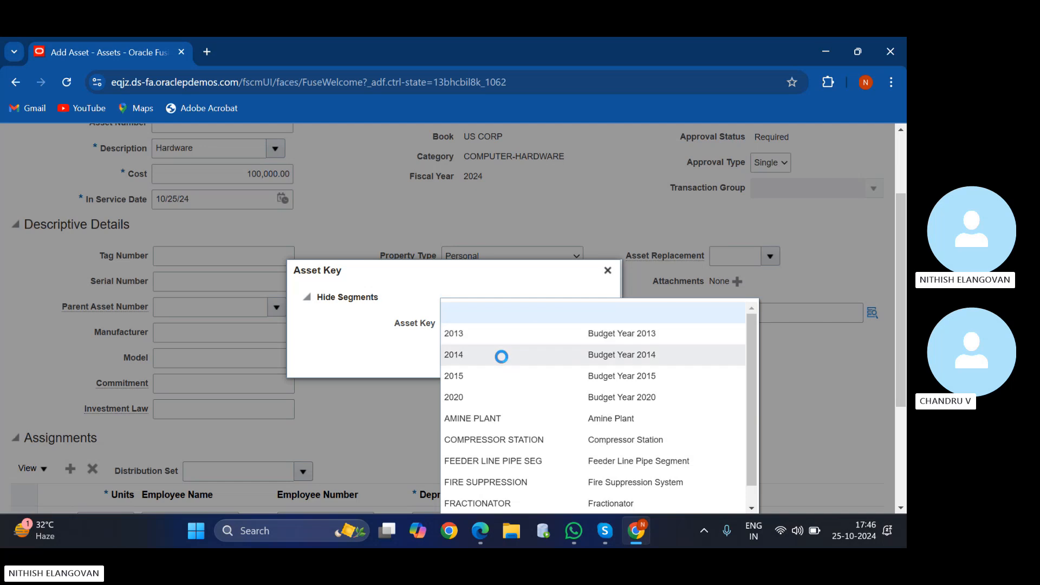
{"action": "left_click", "coordinate": [463, 376]}
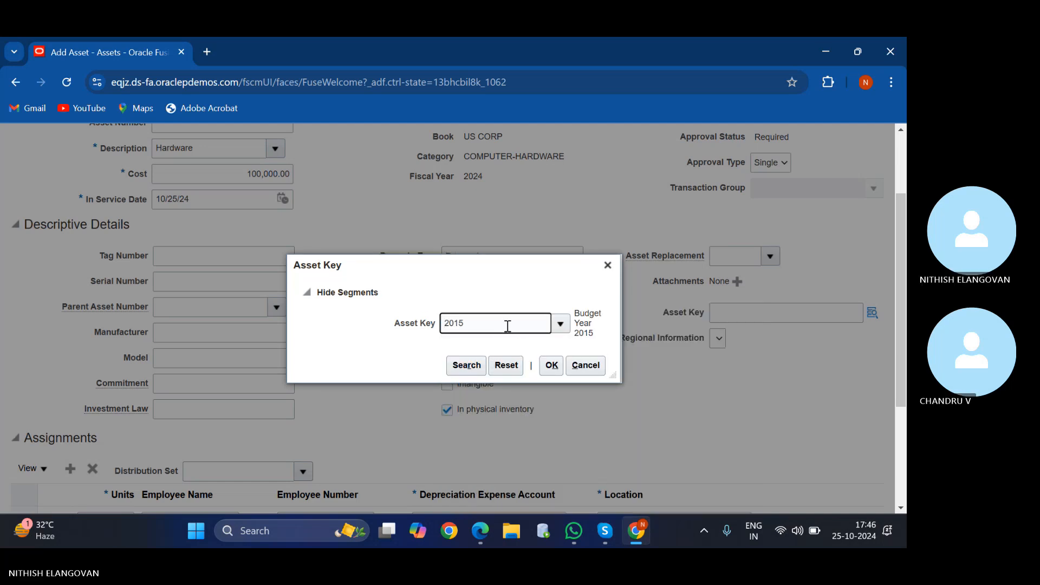
{"action": "left_click", "coordinate": [552, 365]}
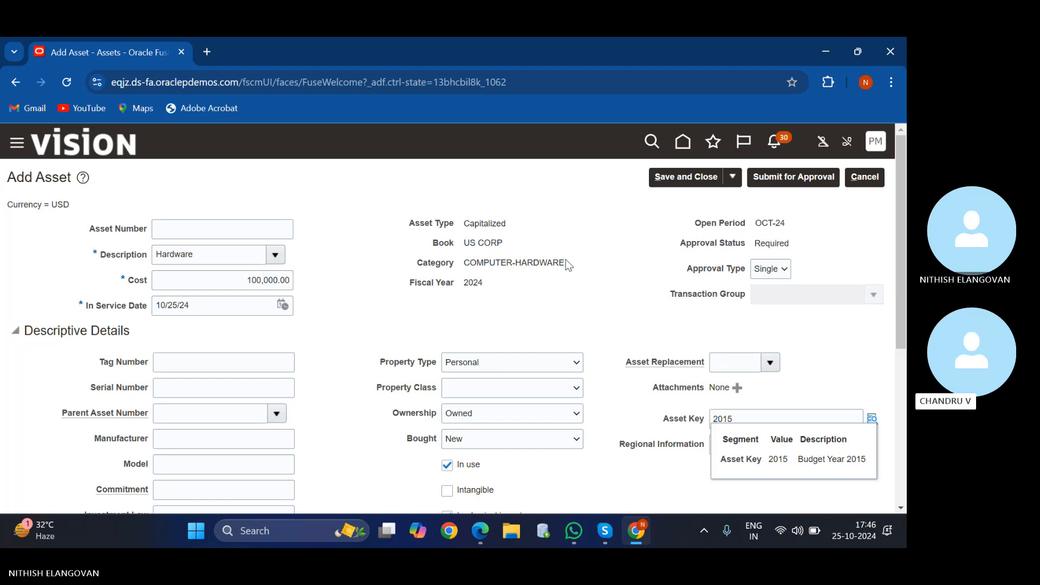
- Save the new hardware asset without closing it and submit it for approval
{"action": "left_click", "coordinate": [732, 176]}
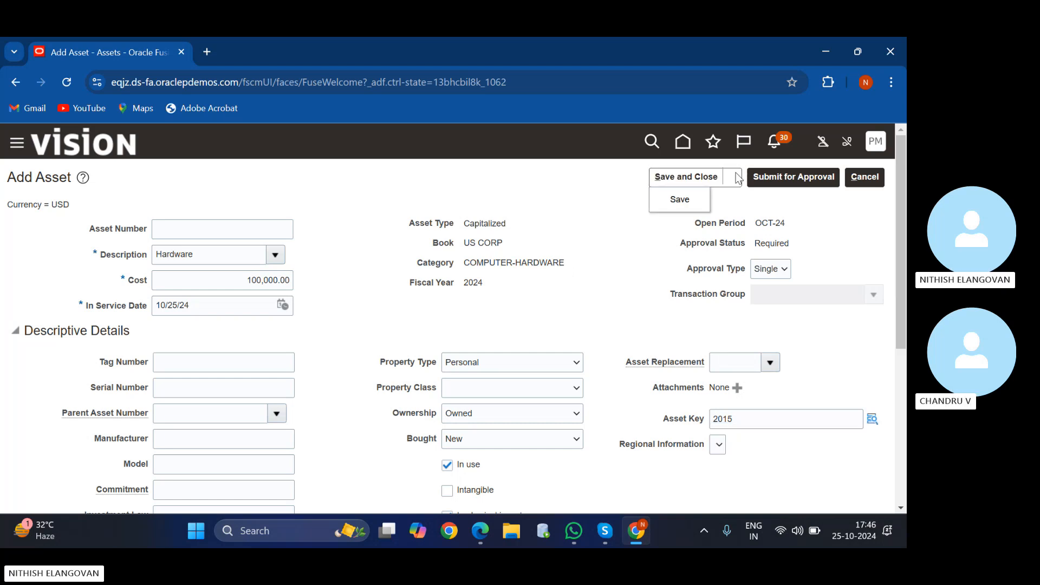
{"action": "left_click", "coordinate": [689, 194]}
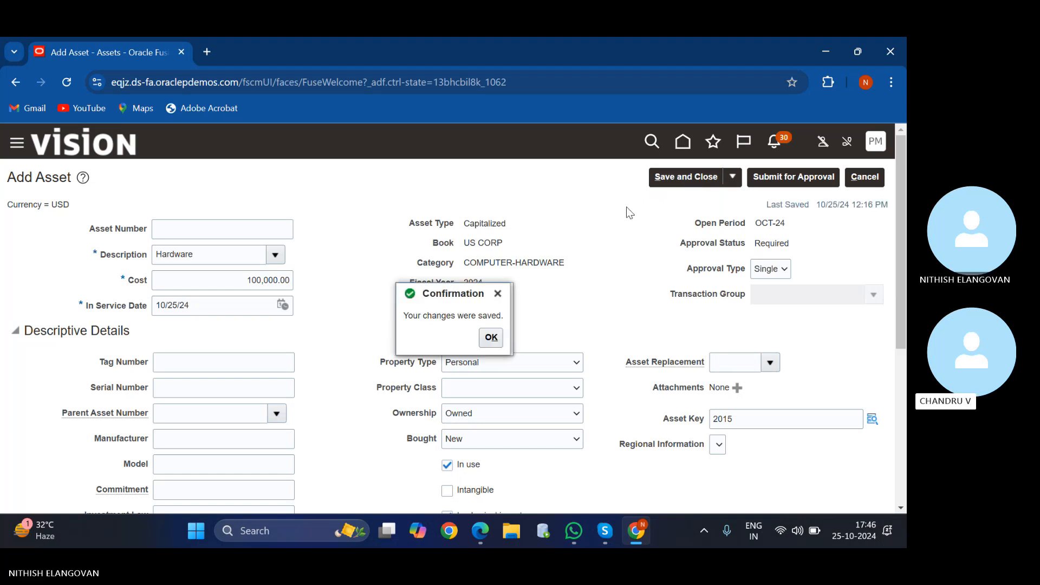
{"action": "left_click", "coordinate": [491, 336]}
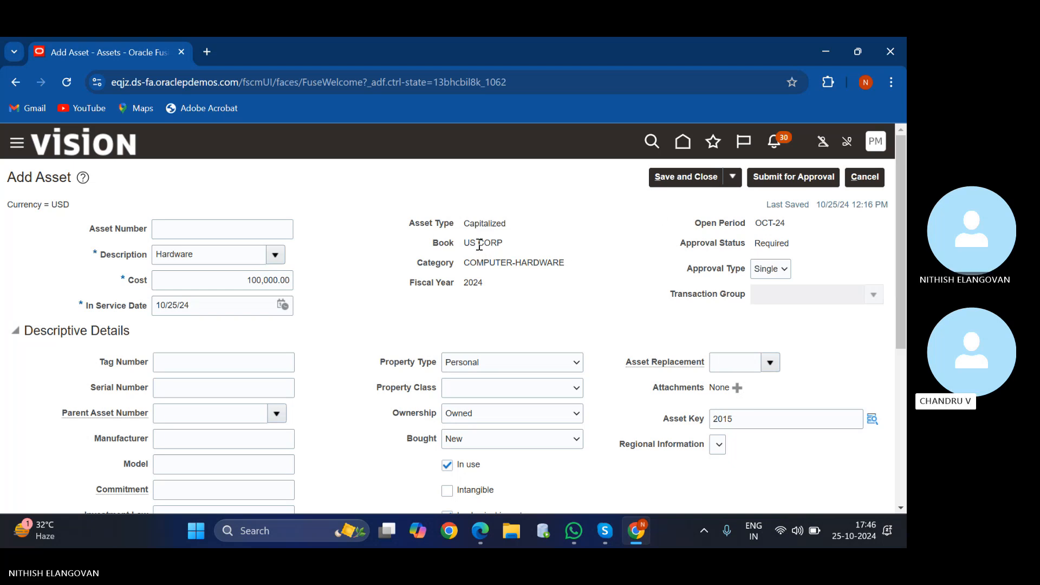
{"action": "left_click", "coordinate": [763, 177]}
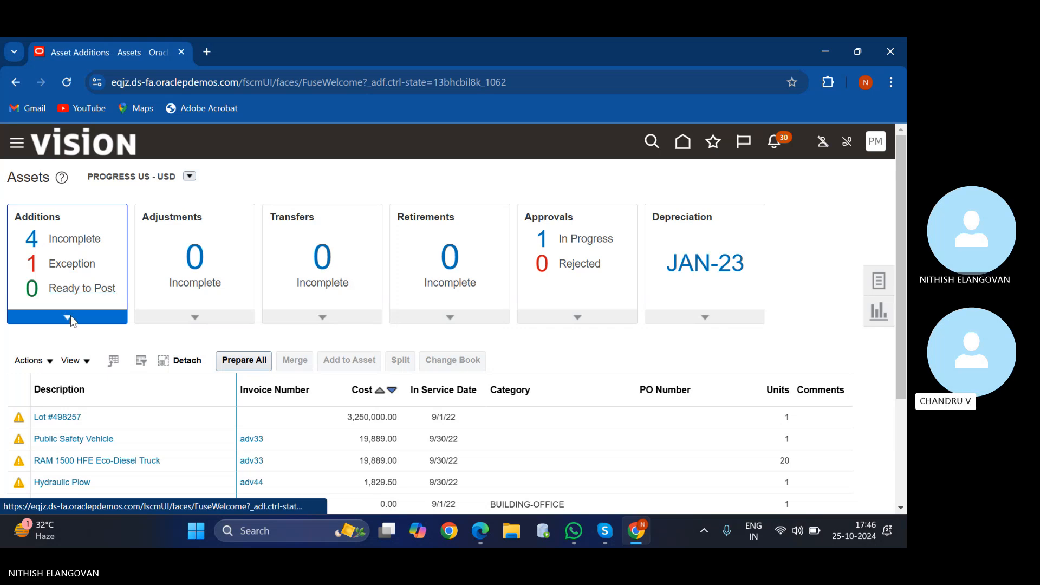
- Check the incomplete additions and the in-progress approvals, and reopen the Assets work area from the home page
{"action": "left_click", "coordinate": [74, 239]}
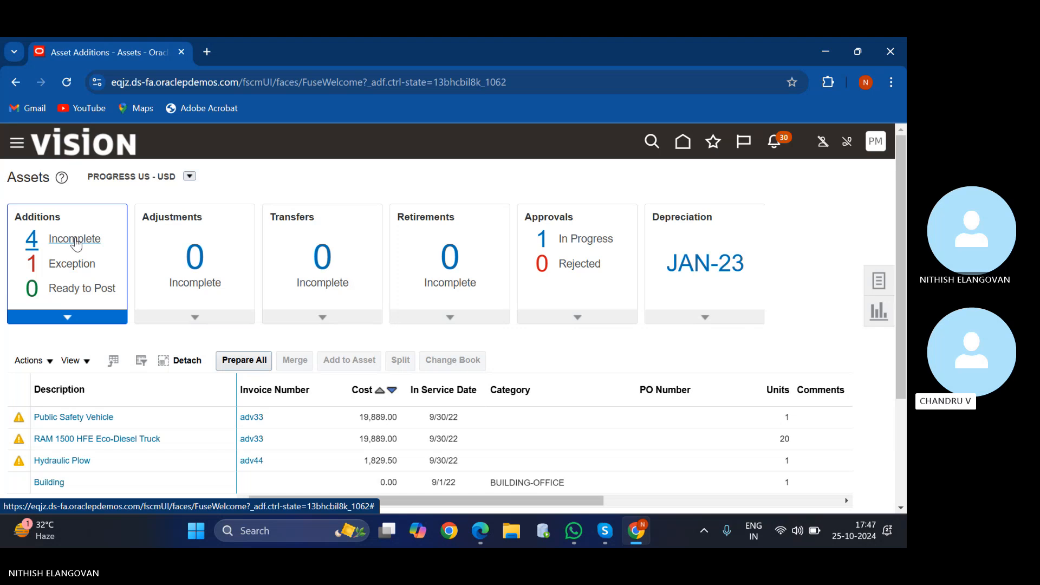
{"action": "left_click", "coordinate": [560, 237]}
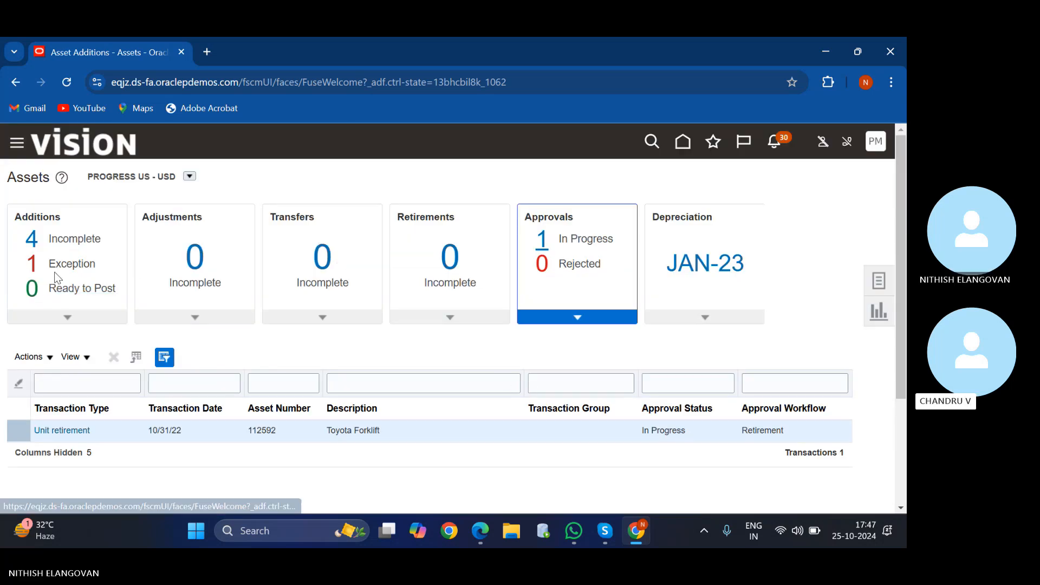
{"action": "left_click", "coordinate": [682, 139]}
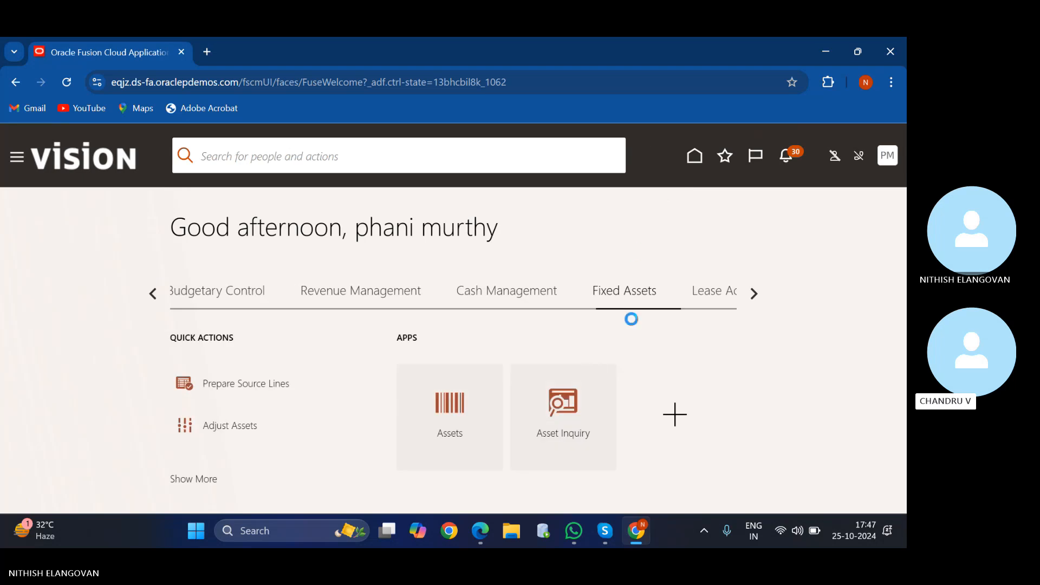
{"action": "left_click", "coordinate": [436, 398]}
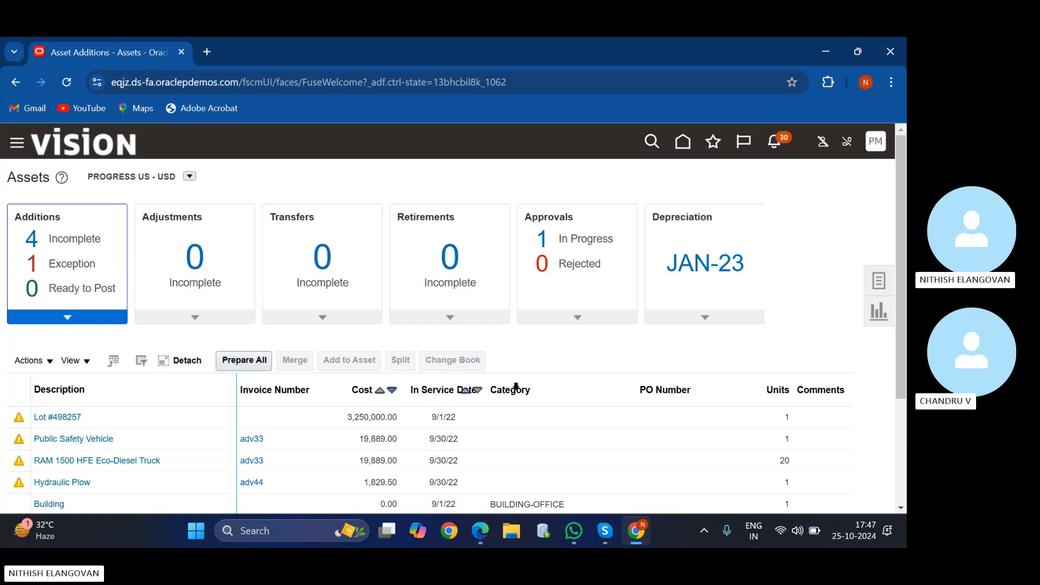
- Start adding another asset and choose US CORP as its book
{"action": "left_click", "coordinate": [867, 281]}
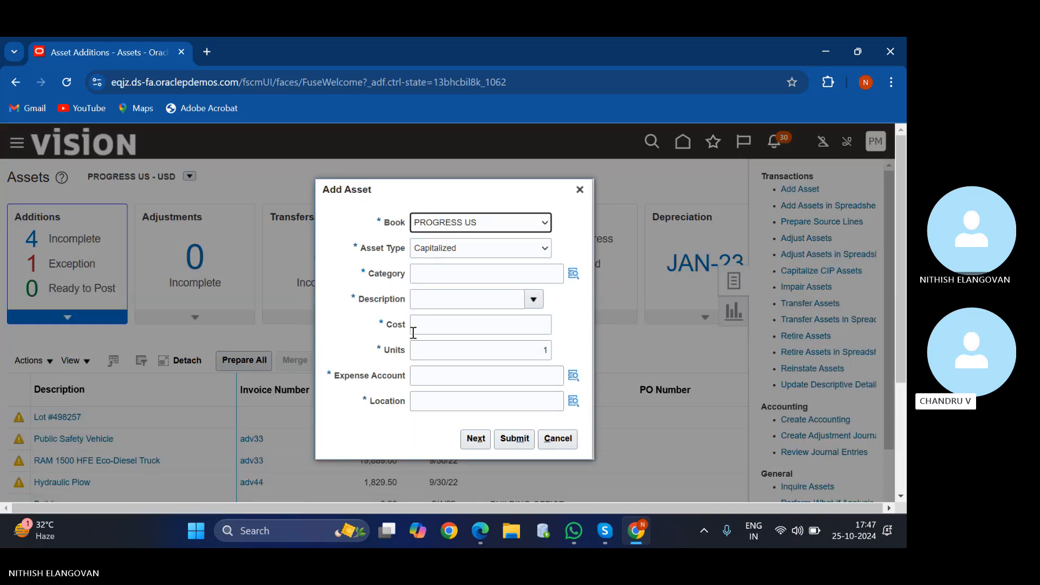
{"action": "left_click", "coordinate": [495, 221]}
{"action": "left_click", "coordinate": [470, 262]}
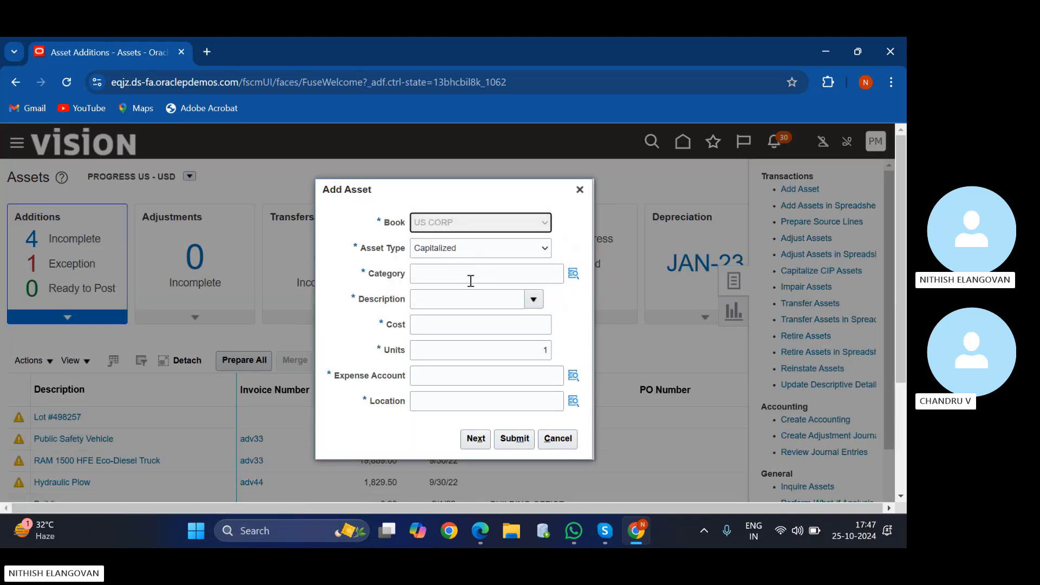
- Set the second asset's category to major category COMPUTER and minor category HARDWARE
{"action": "left_click", "coordinate": [470, 277]}
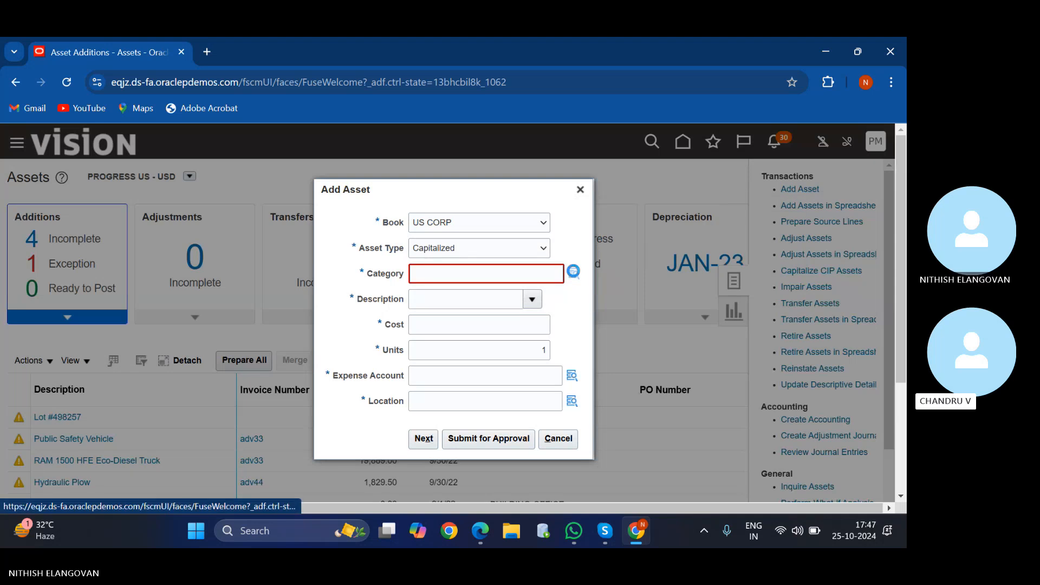
{"action": "left_click", "coordinate": [572, 272]}
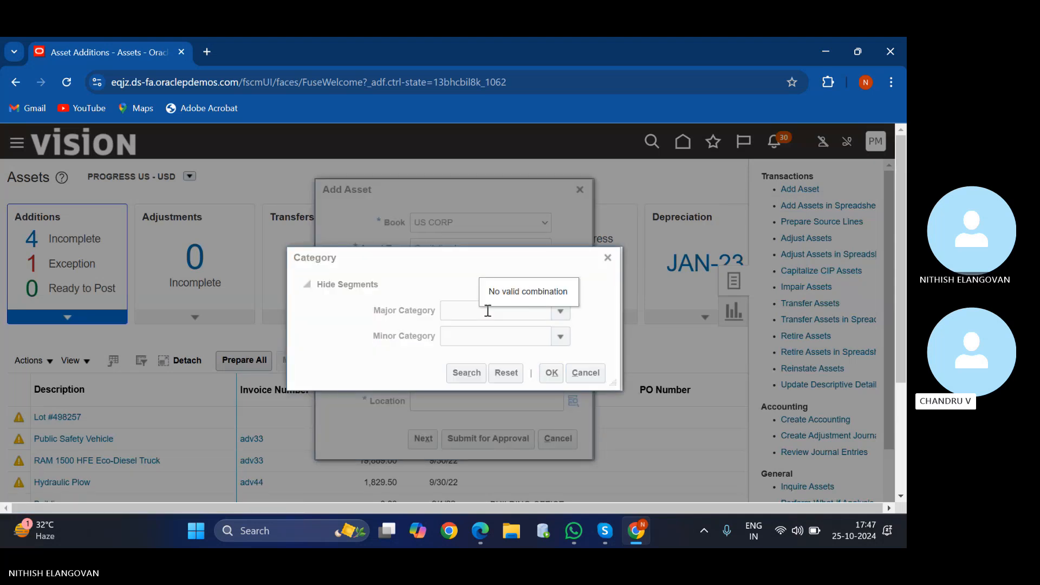
{"action": "left_click", "coordinate": [488, 310]}
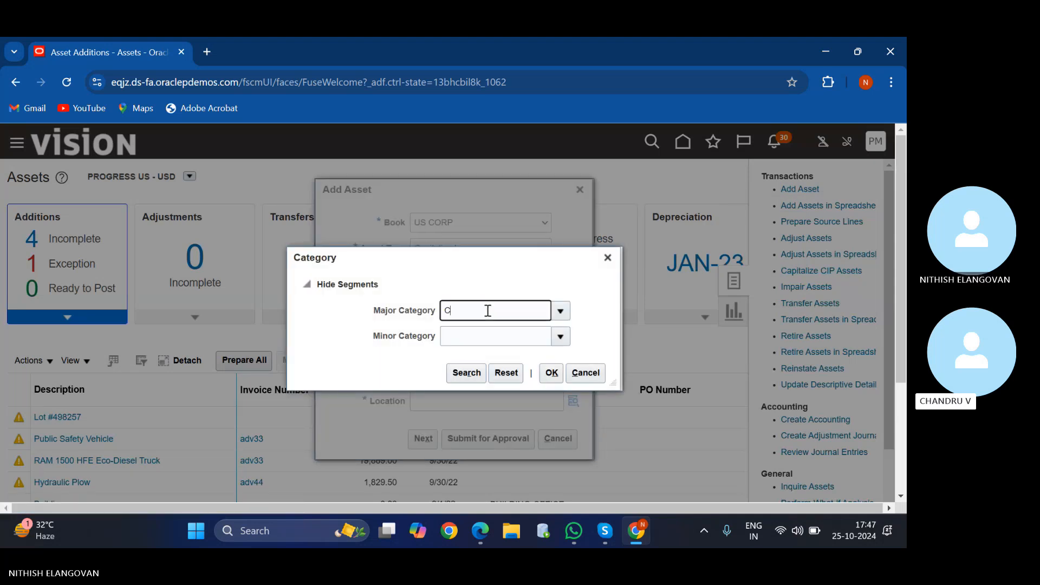
{"action": "type", "text": "CO"}
{"action": "left_click", "coordinate": [490, 326]}
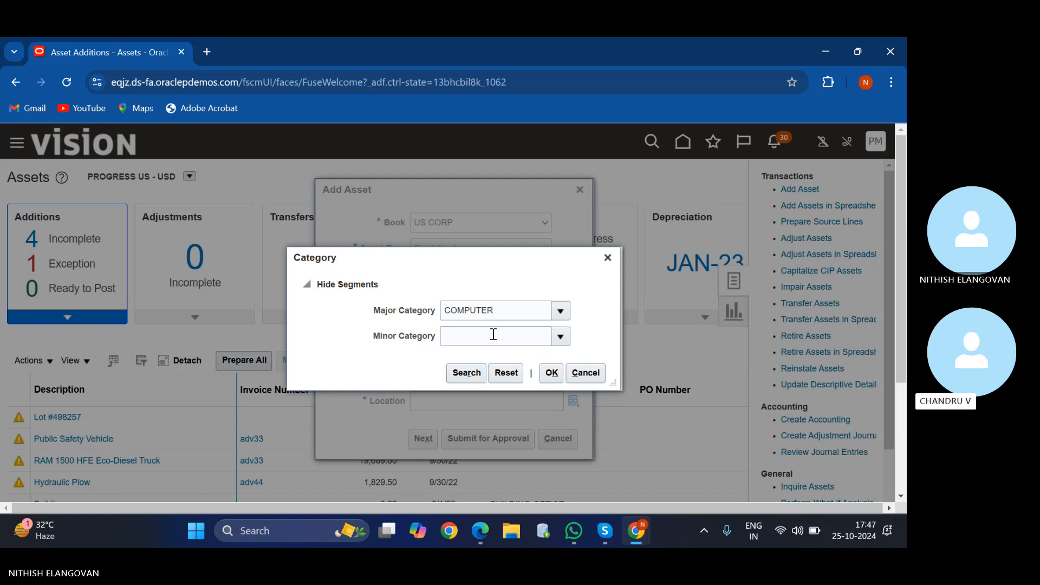
{"action": "left_click", "coordinate": [493, 335]}
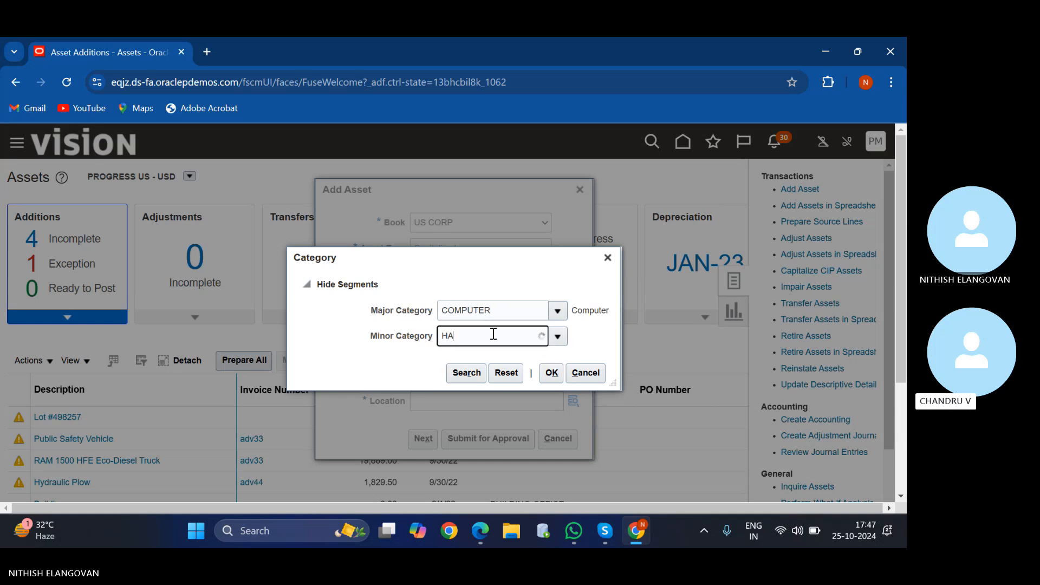
{"action": "type", "text": "HA"}
{"action": "left_click", "coordinate": [492, 356]}
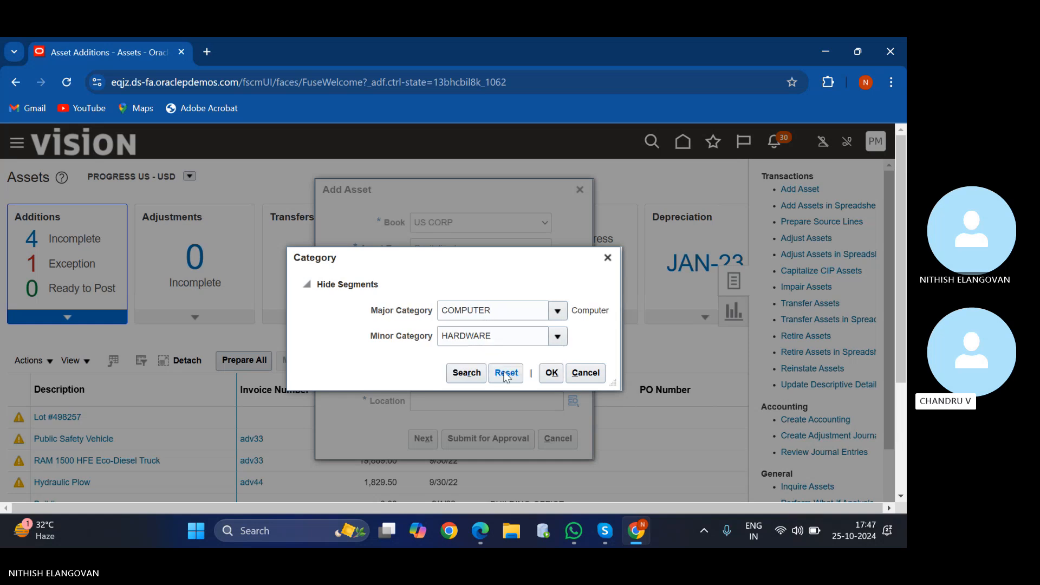
{"action": "left_click", "coordinate": [548, 373]}
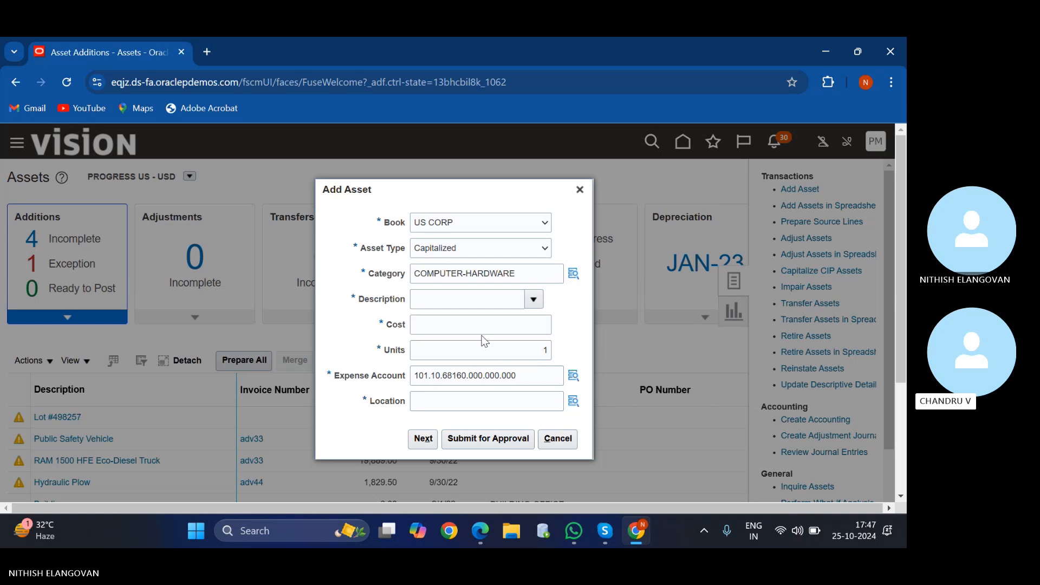
- Enter Hardware as the second asset's description and set its cost to 100,000
{"action": "left_click", "coordinate": [483, 302]}
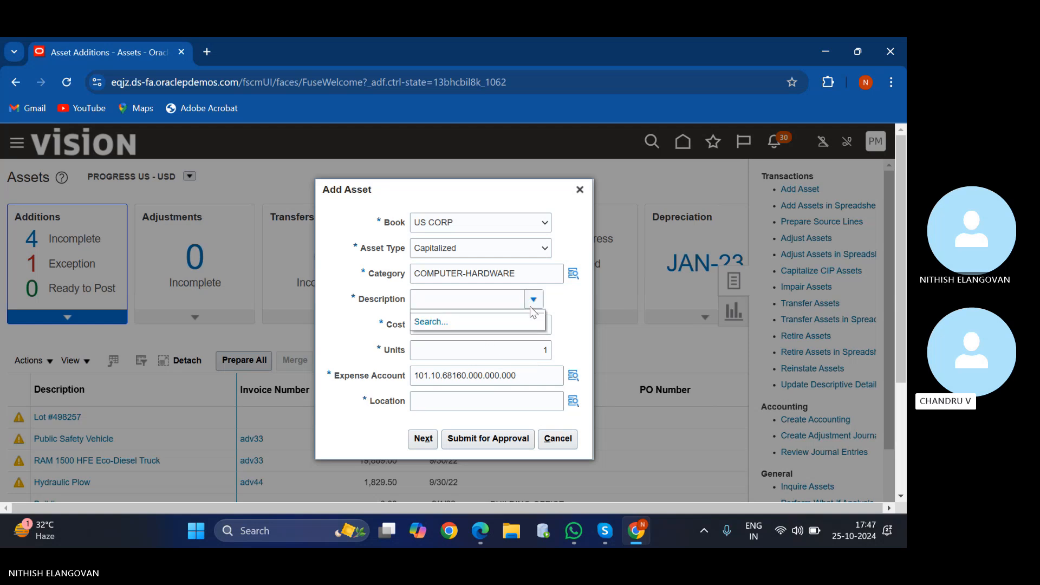
{"action": "left_click", "coordinate": [465, 301]}
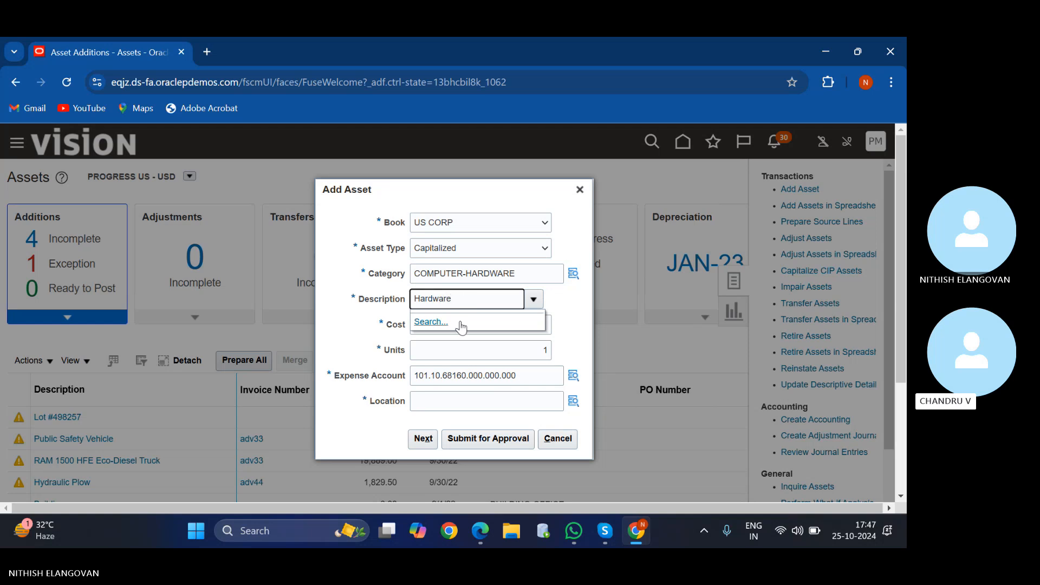
{"action": "left_click", "coordinate": [528, 325]}
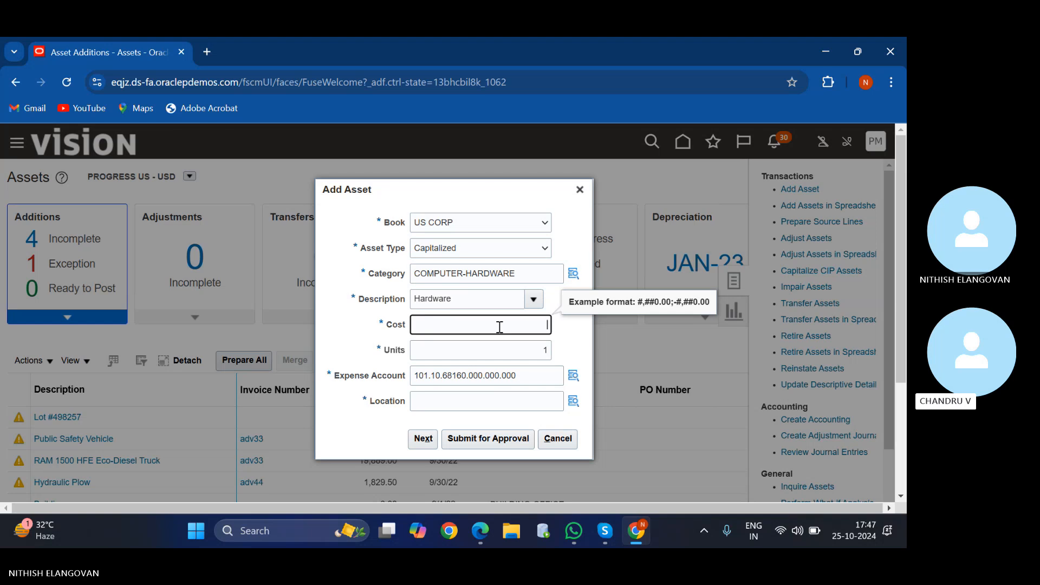
{"action": "type", "text": "100000"}
{"action": "scroll", "coordinate": [538, 360], "scroll_direction": "down", "scroll_amount": 1}
- Set the asset's location to country USA, state CALIFORNIA, city ATLANTA and building NL HEALTHCARE
{"action": "left_click", "coordinate": [540, 400]}
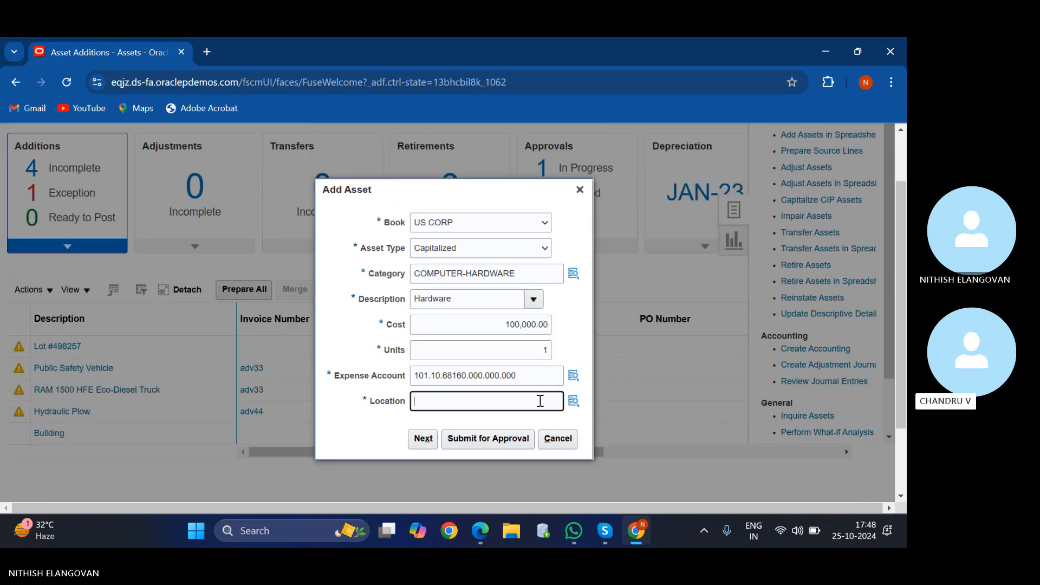
{"action": "left_click", "coordinate": [572, 401]}
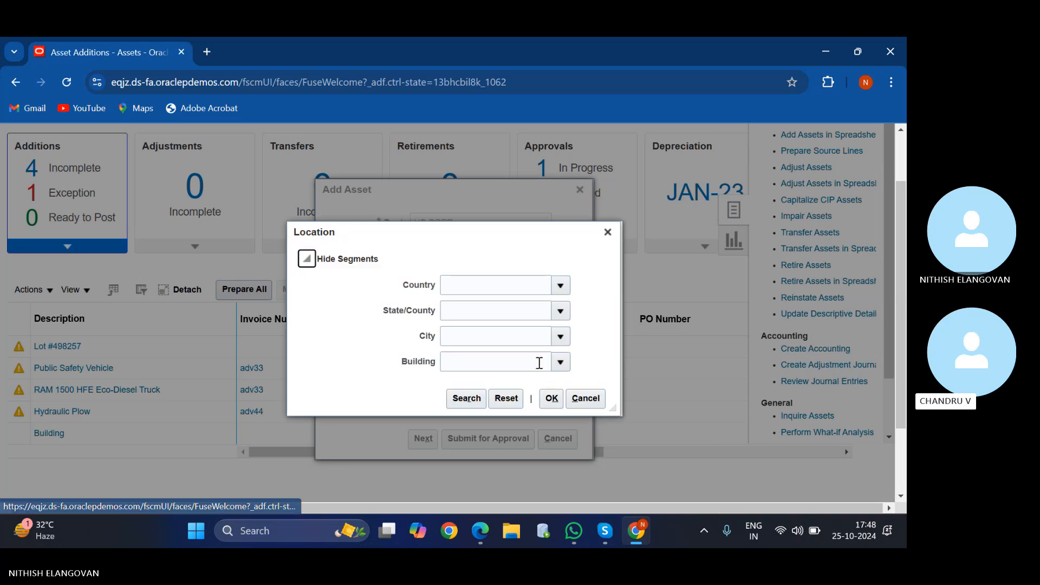
{"action": "left_click", "coordinate": [561, 286]}
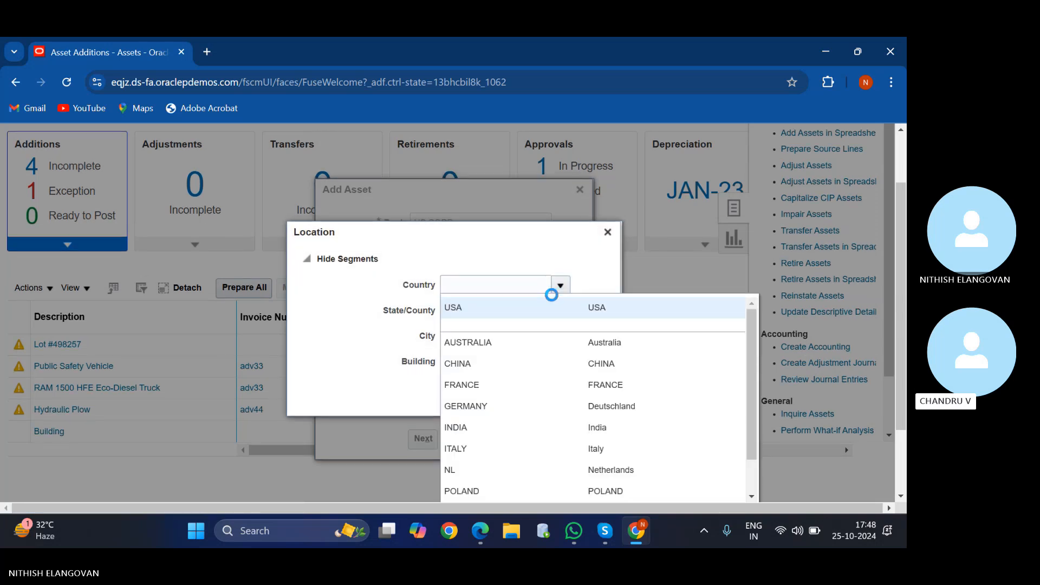
{"action": "left_click", "coordinate": [535, 307]}
{"action": "left_click", "coordinate": [560, 309]}
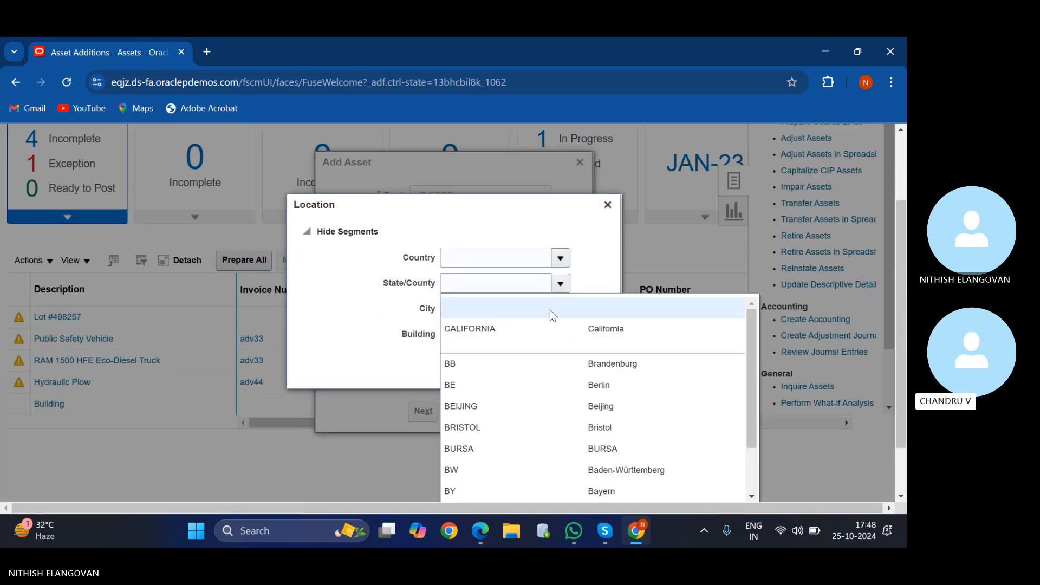
{"action": "left_click", "coordinate": [543, 327]}
{"action": "left_click", "coordinate": [559, 336]}
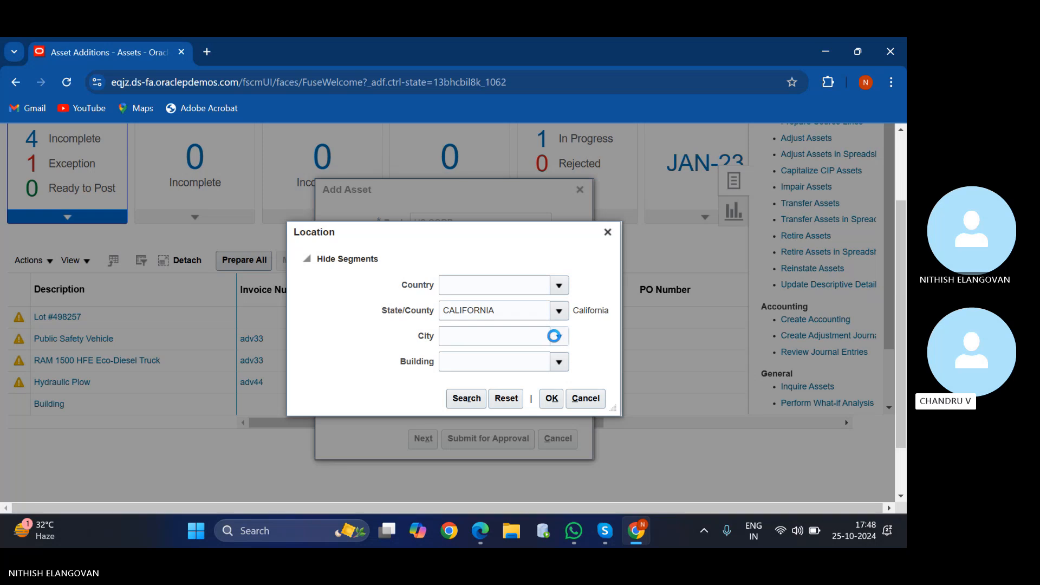
{"action": "left_click", "coordinate": [490, 308]}
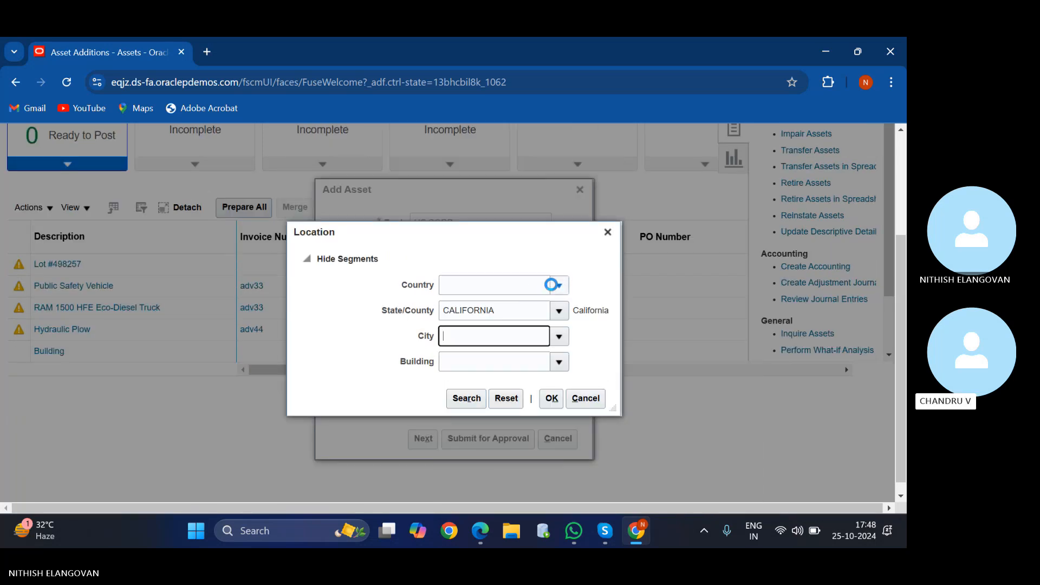
{"action": "left_click", "coordinate": [558, 284]}
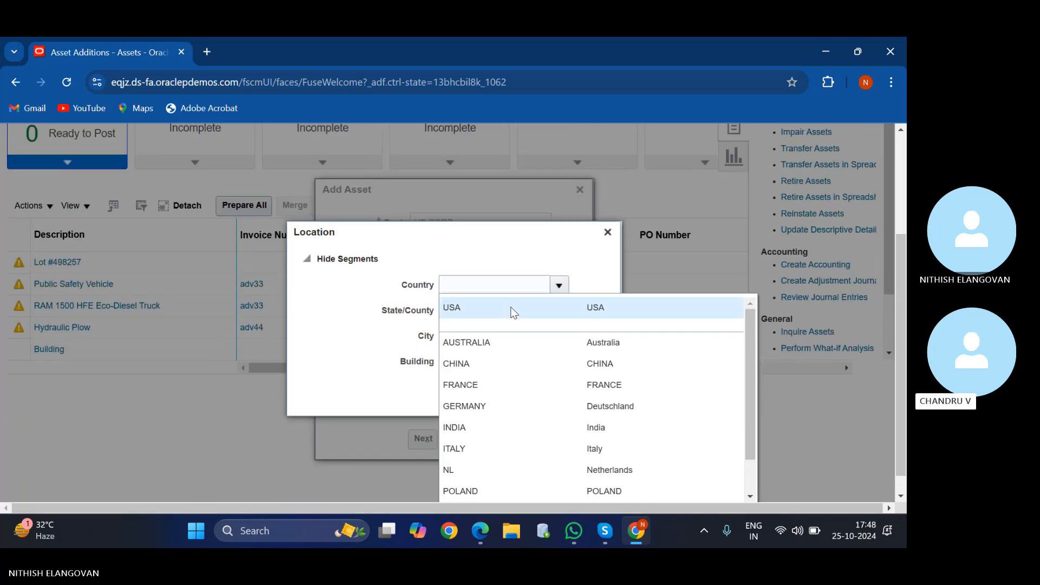
{"action": "left_click", "coordinate": [515, 309]}
{"action": "left_click", "coordinate": [552, 355]}
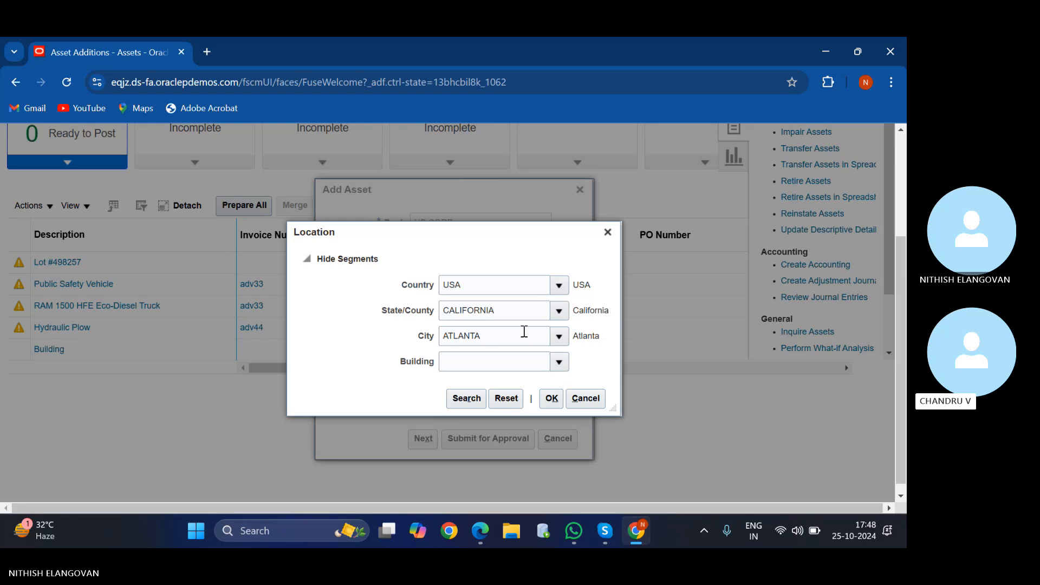
{"action": "left_click", "coordinate": [517, 329]}
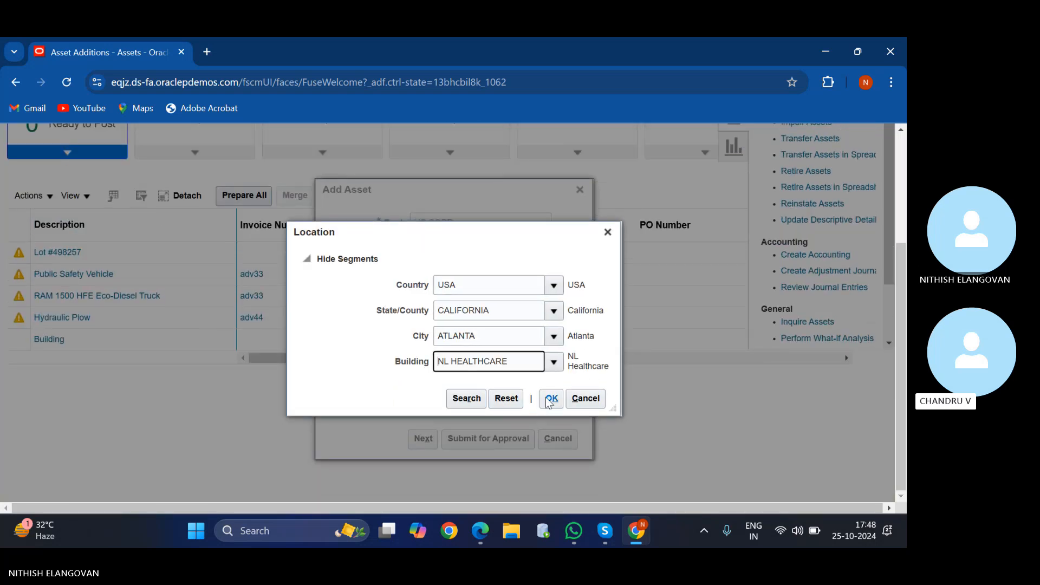
{"action": "left_click", "coordinate": [551, 425]}
- Continue to the full asset details and set the asset key to 2015
{"action": "left_click", "coordinate": [422, 438]}
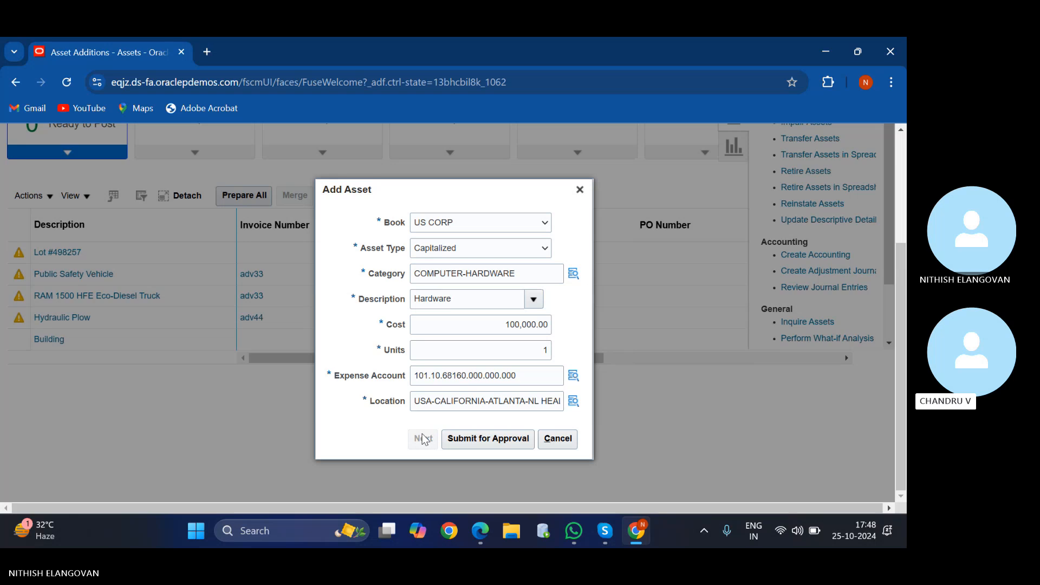
{"action": "scroll", "coordinate": [597, 356], "scroll_direction": "down", "scroll_amount": 5}
{"action": "scroll", "coordinate": [678, 345], "scroll_direction": "up", "scroll_amount": 3}
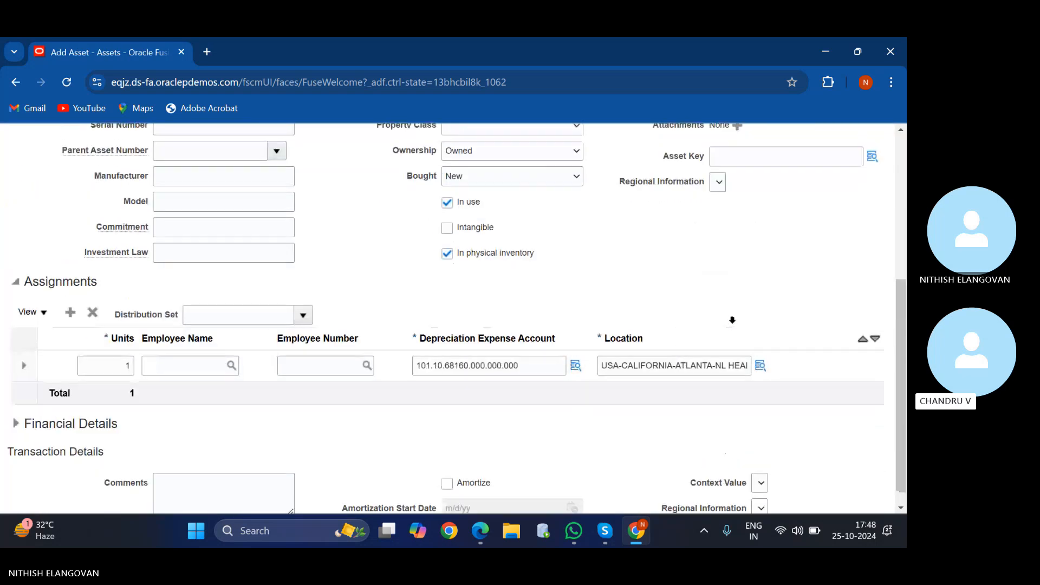
{"action": "left_click", "coordinate": [873, 277]}
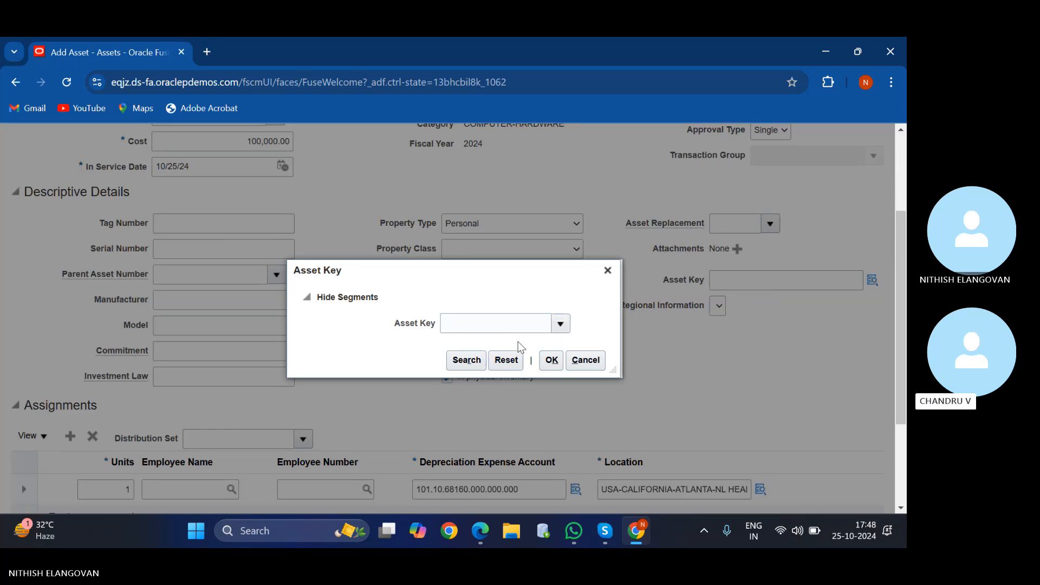
{"action": "left_click", "coordinate": [560, 323]}
{"action": "left_click", "coordinate": [501, 341]}
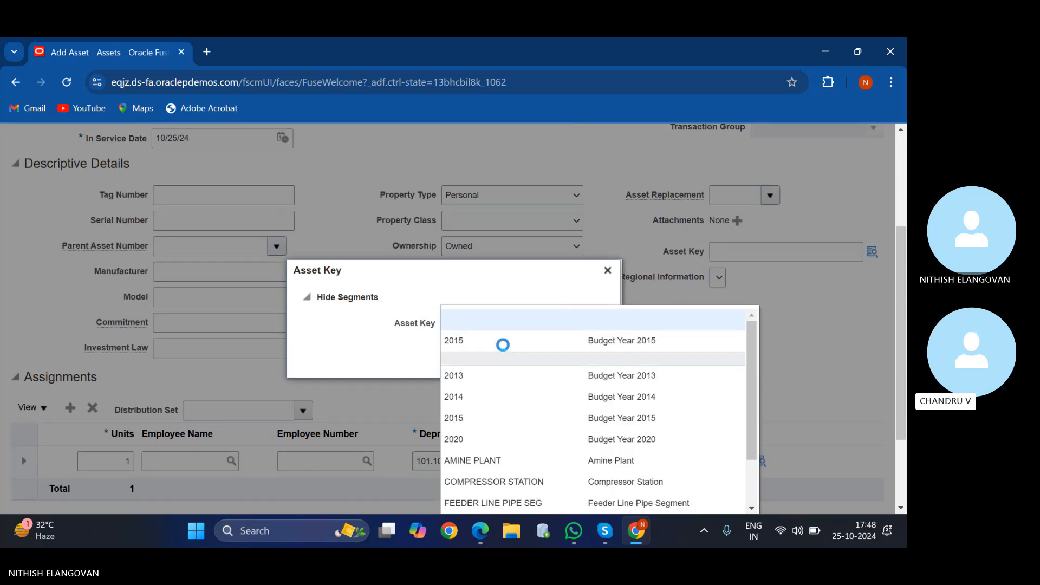
{"action": "left_click", "coordinate": [551, 366]}
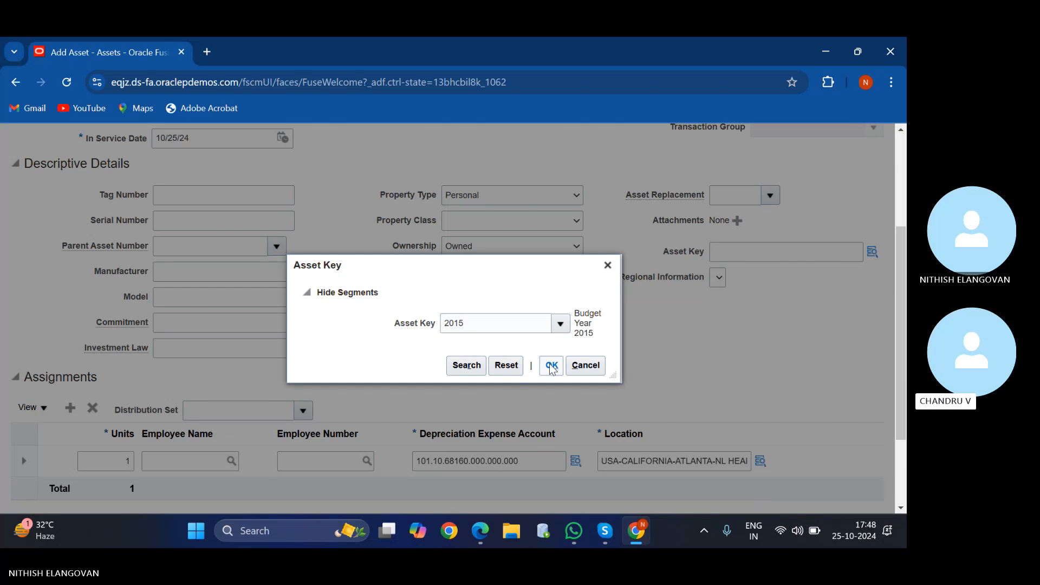
- Save the second hardware asset and close its entry page
{"action": "scroll", "coordinate": [338, 429], "scroll_direction": "up", "scroll_amount": 3}
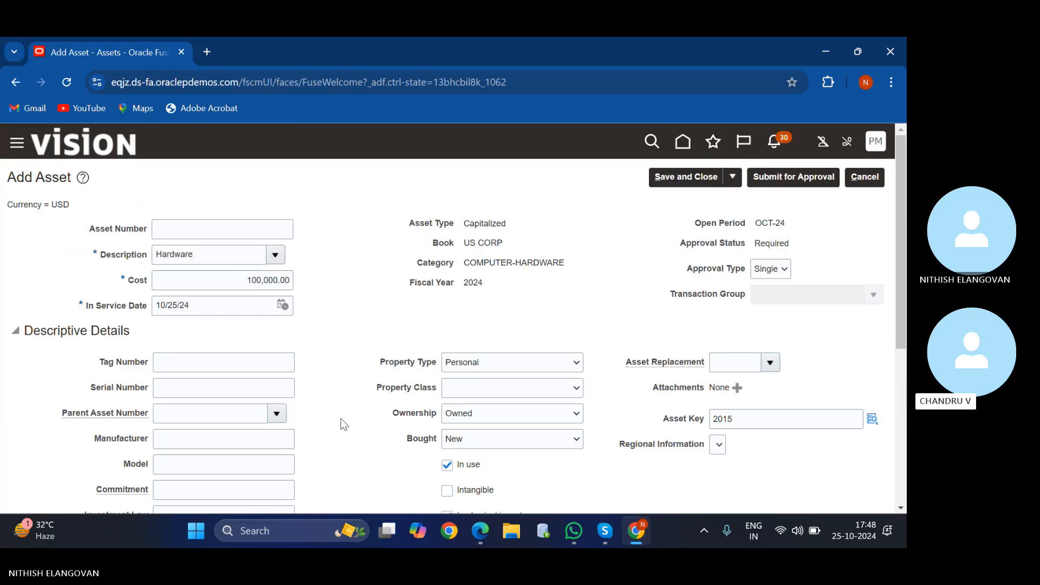
{"action": "left_click", "coordinate": [731, 179]}
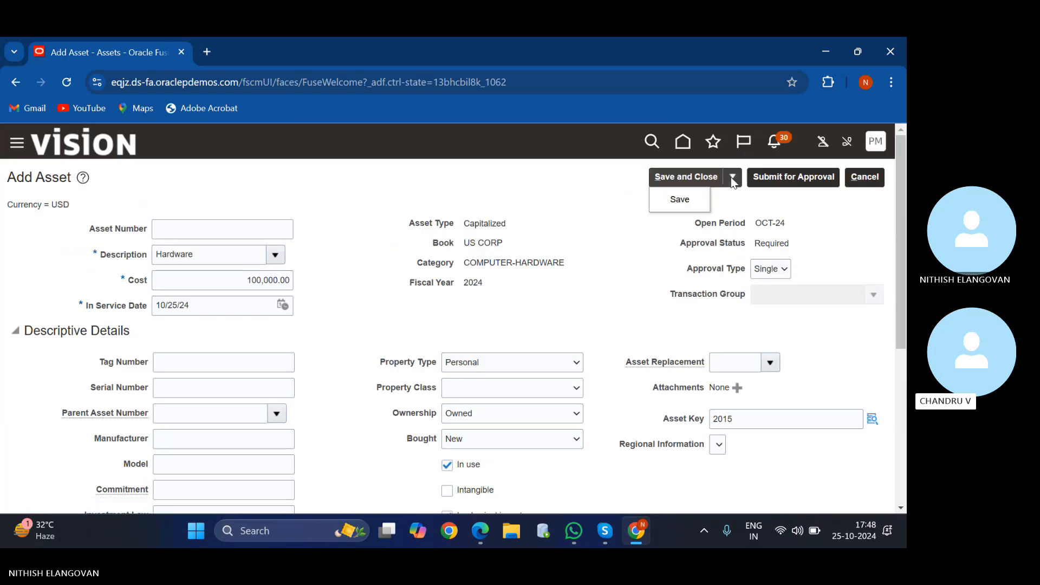
{"action": "left_click", "coordinate": [698, 177]}
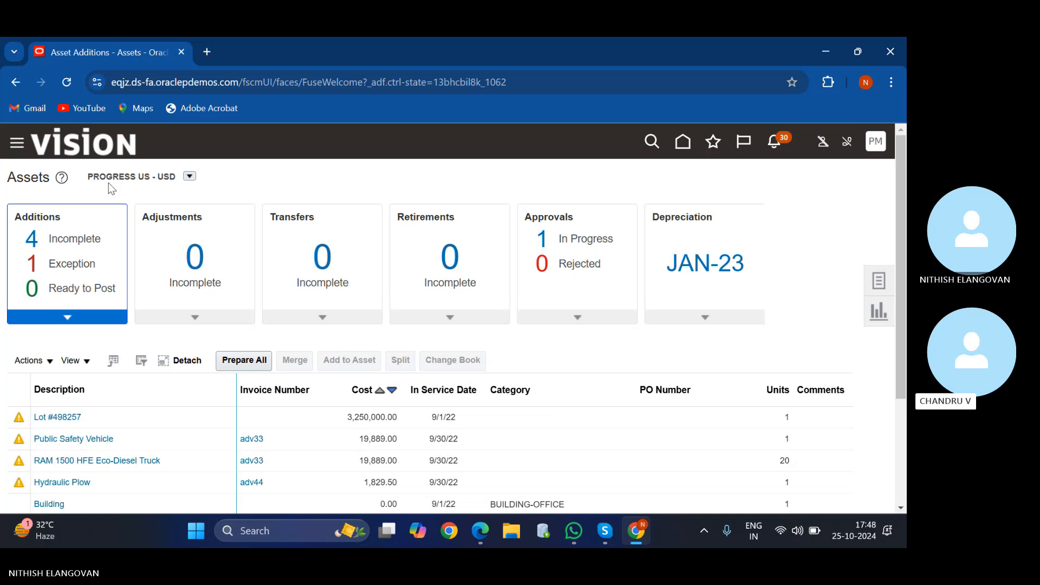
- Reload the Assets work area to refresh the additions, resubmitting the page data and dismissing the error
{"action": "left_click", "coordinate": [78, 80]}
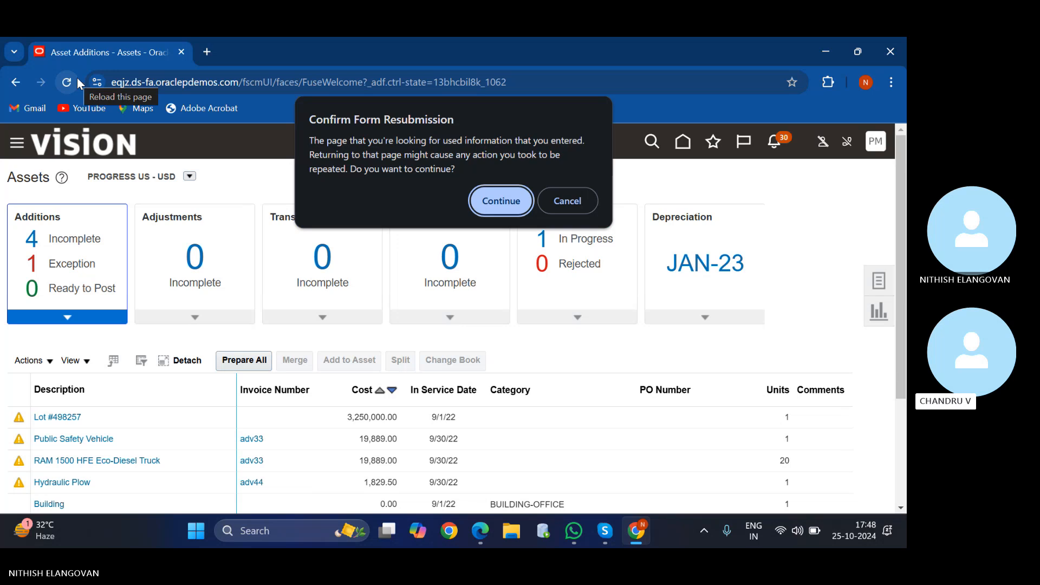
{"action": "left_click", "coordinate": [500, 205]}
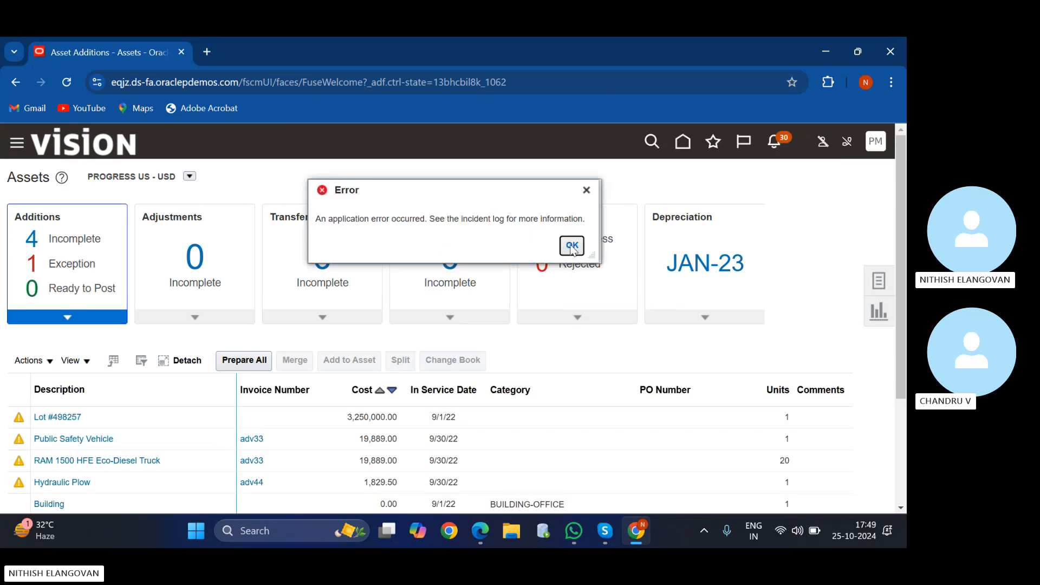
{"action": "left_click", "coordinate": [571, 248]}
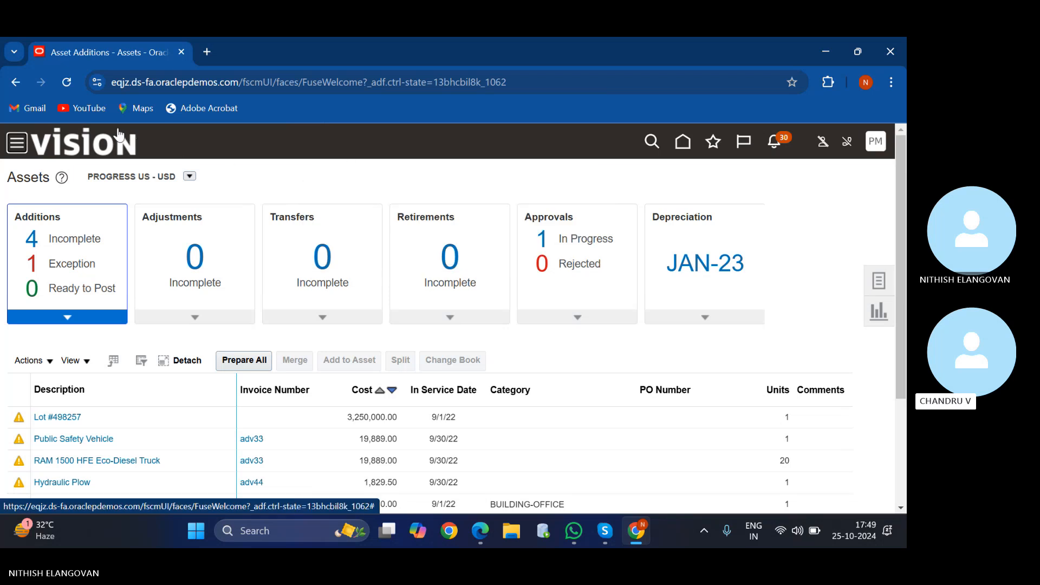
{"action": "left_click", "coordinate": [67, 82]}
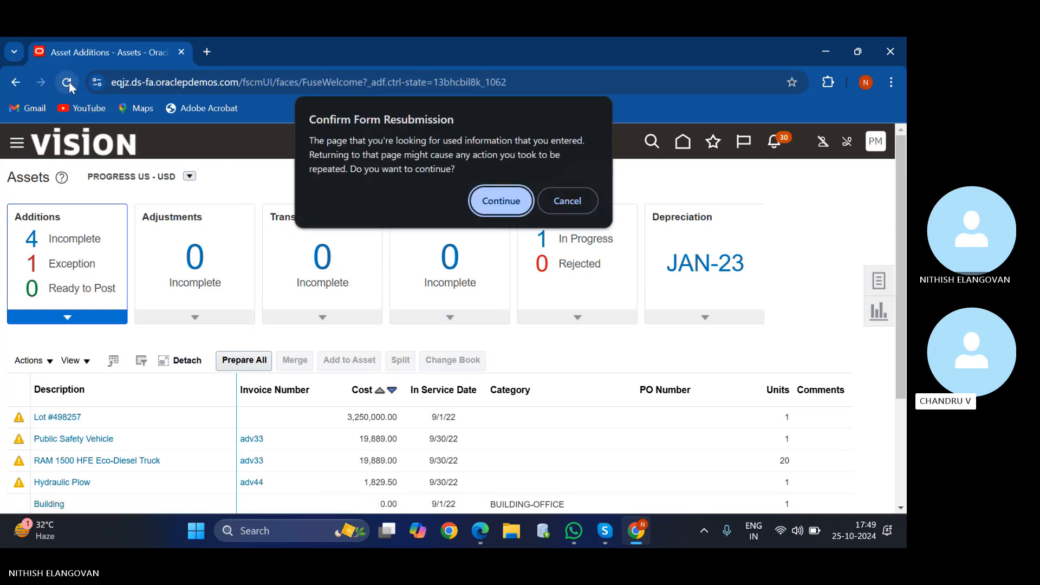
{"action": "left_click", "coordinate": [499, 195]}
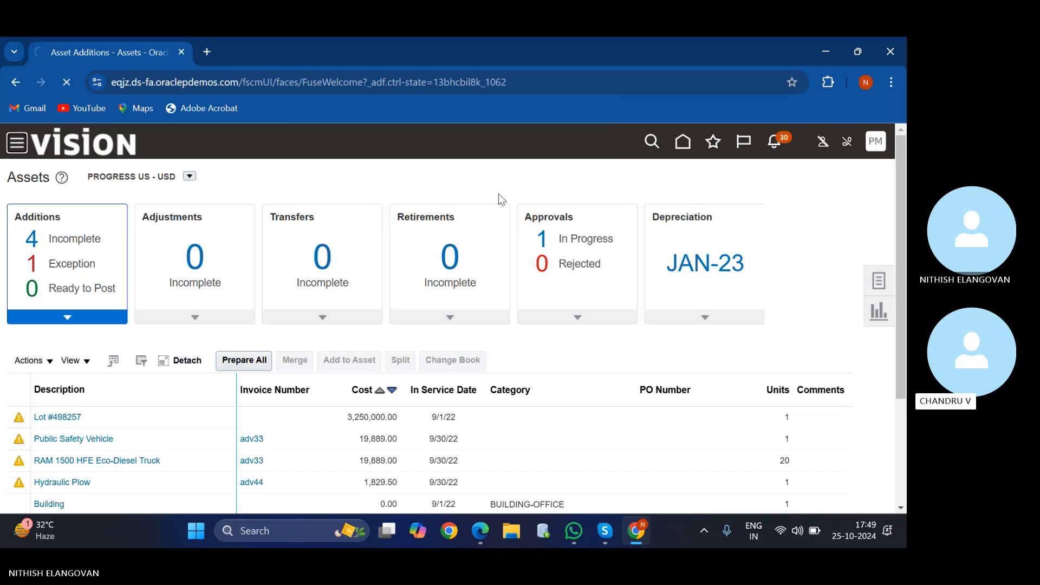
{"action": "key", "text": "Return"}
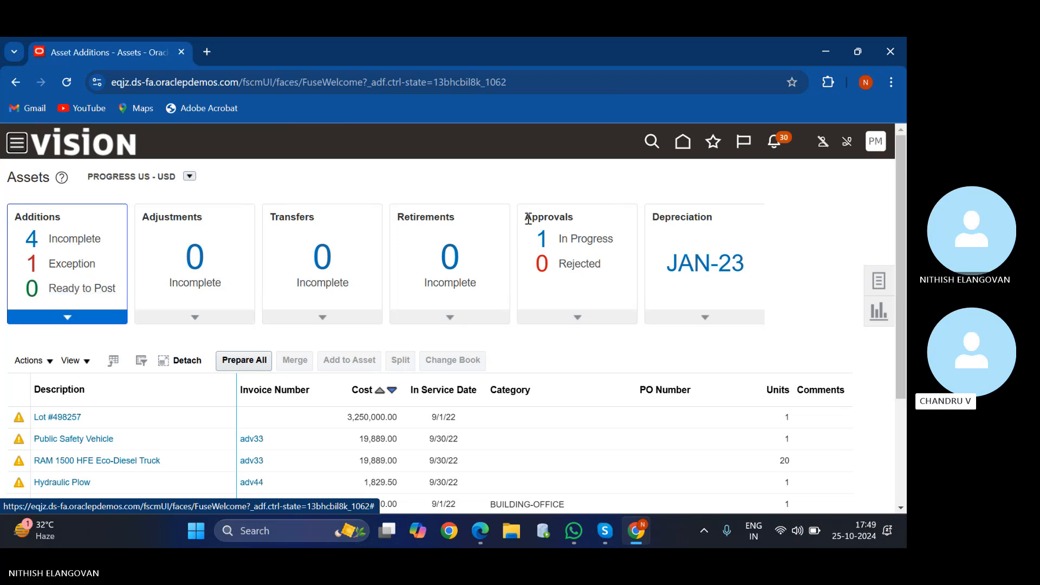
- Check the recent additions in Asset Inquiry for the PROGRESS US book
{"action": "left_click", "coordinate": [686, 142]}
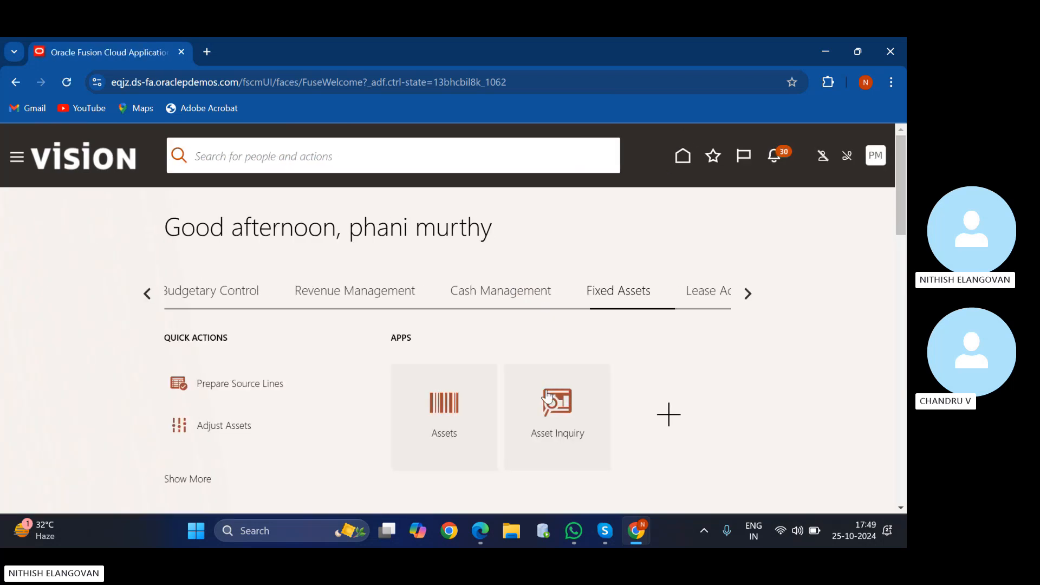
{"action": "left_click", "coordinate": [574, 411]}
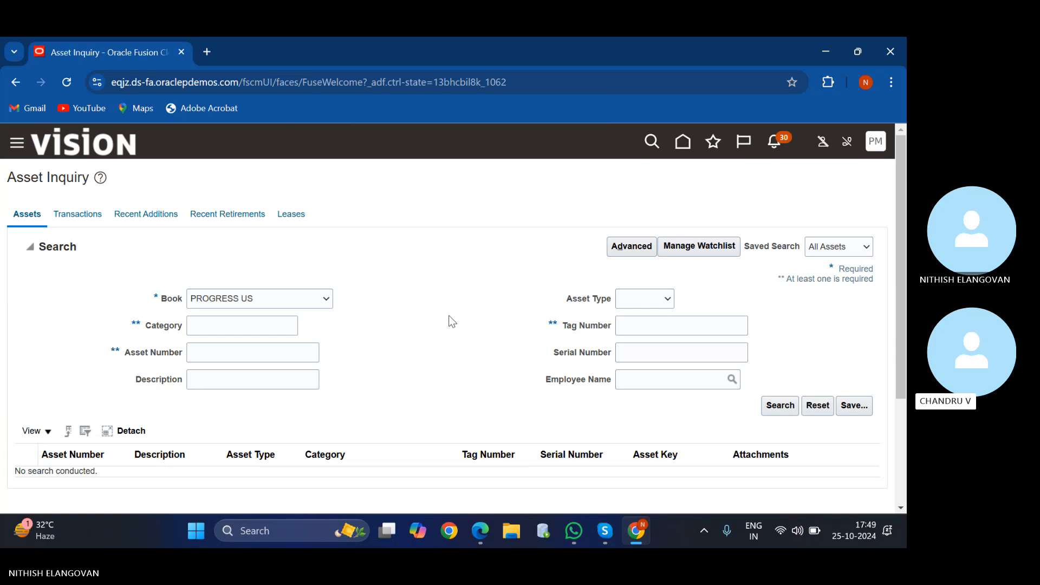
{"action": "left_click", "coordinate": [154, 219]}
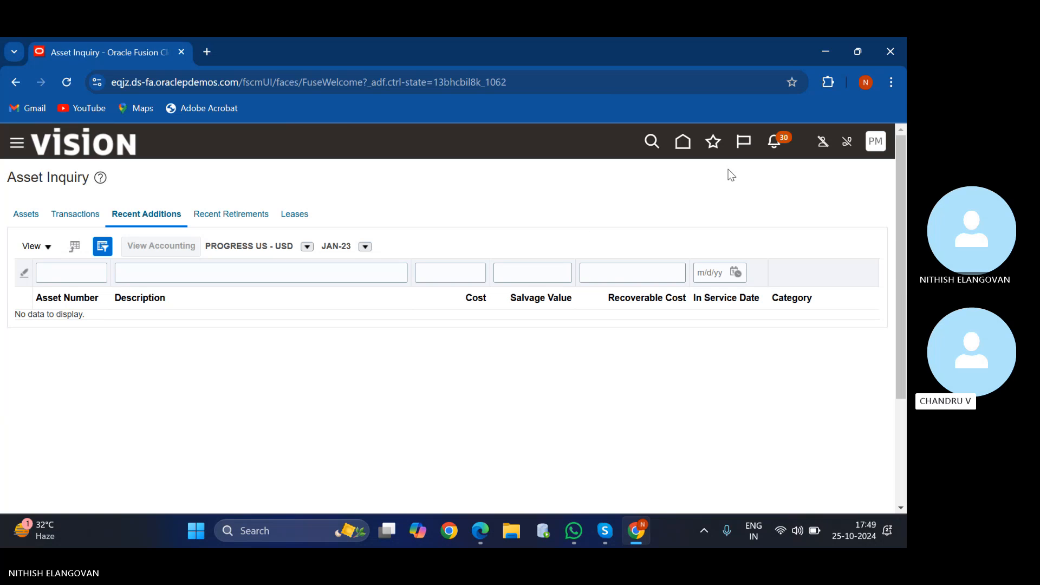
- Return to the Assets work area and start adding a further asset in the US CORP book
{"action": "left_click", "coordinate": [684, 144]}
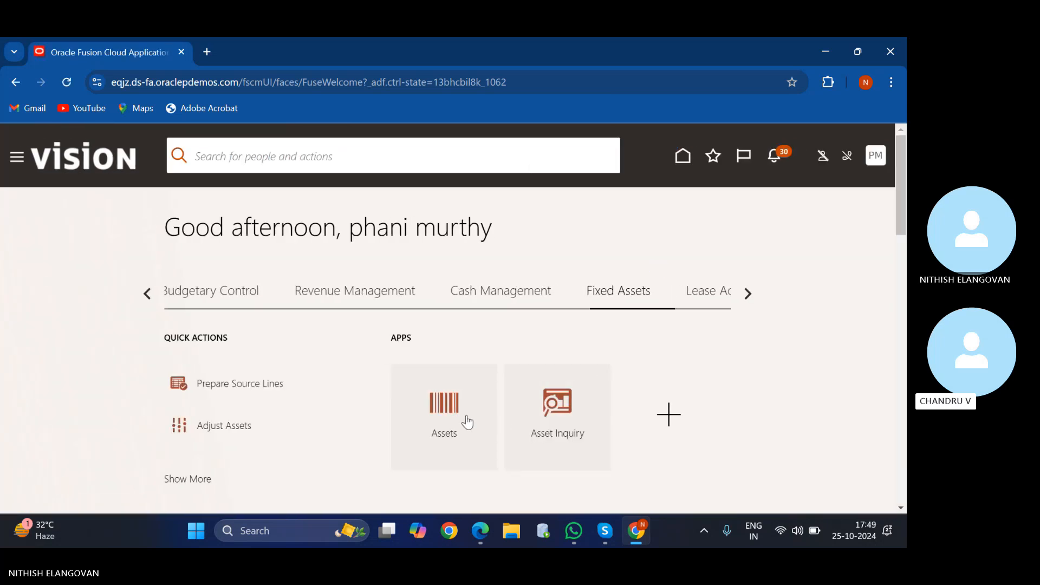
{"action": "left_click", "coordinate": [454, 407]}
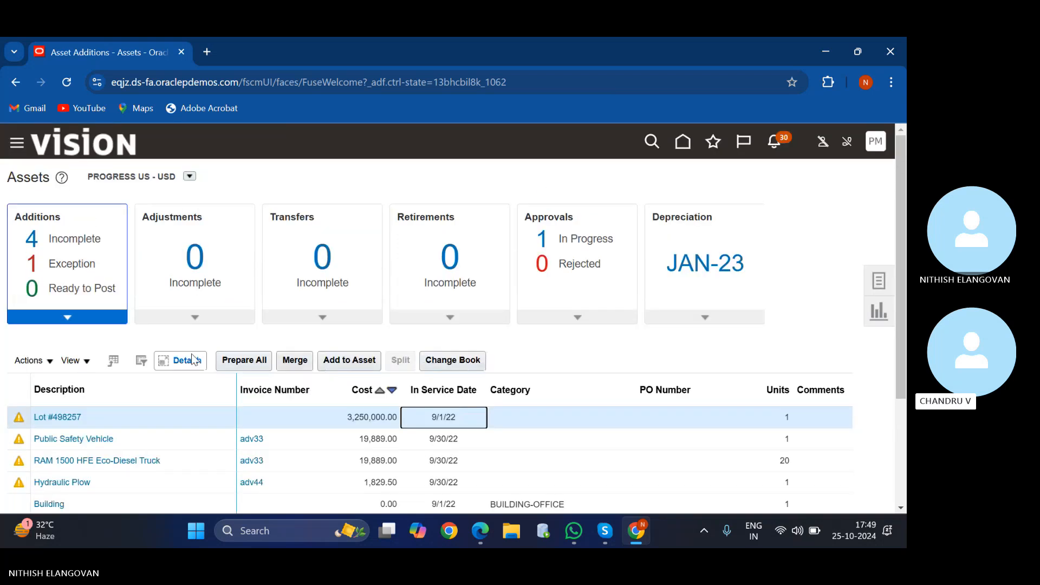
{"action": "left_click", "coordinate": [300, 342]}
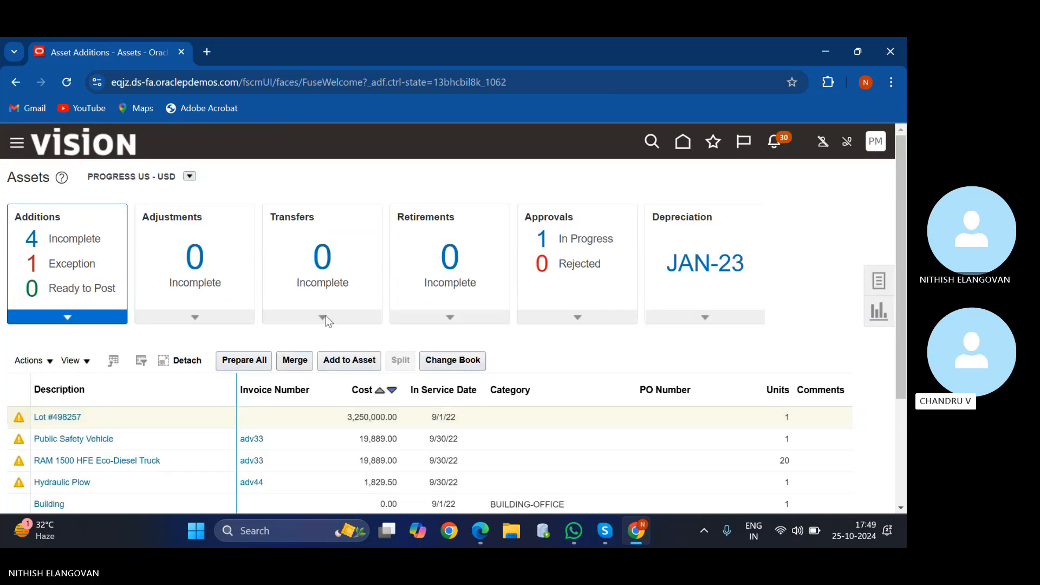
{"action": "left_click", "coordinate": [876, 280]}
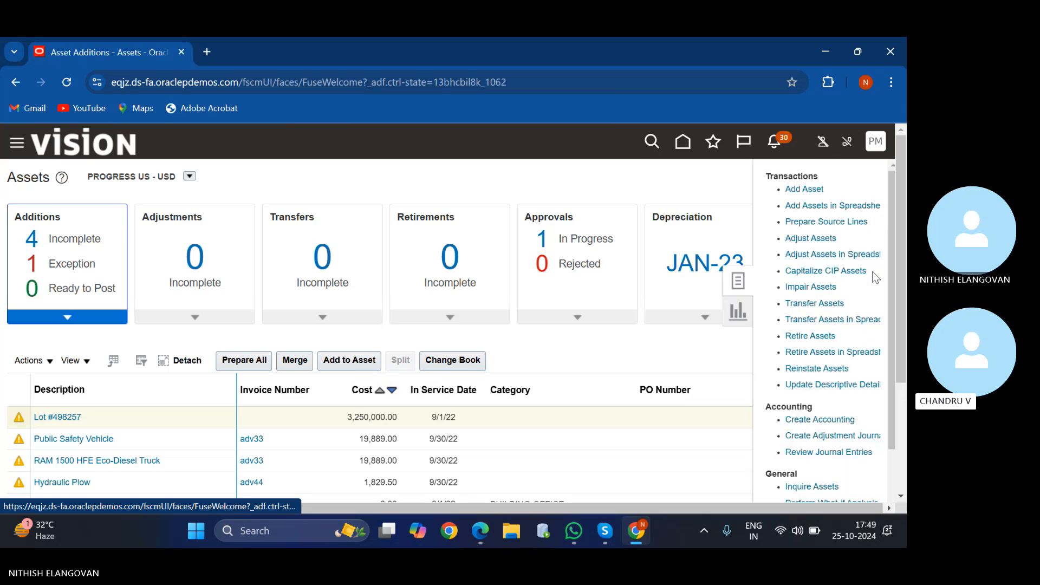
{"action": "left_click", "coordinate": [802, 191]}
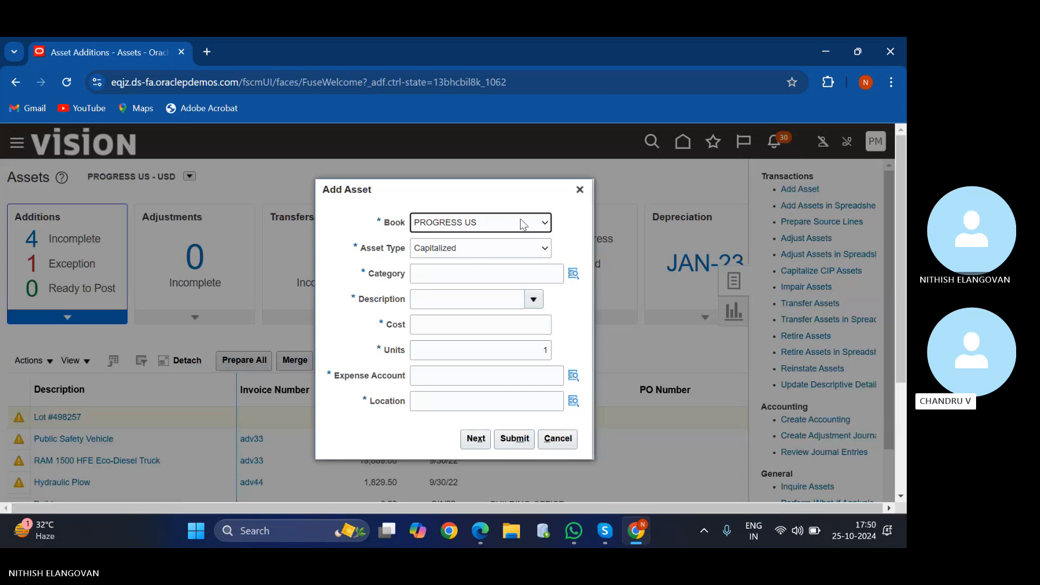
{"action": "left_click", "coordinate": [523, 227]}
{"action": "left_click", "coordinate": [469, 263]}
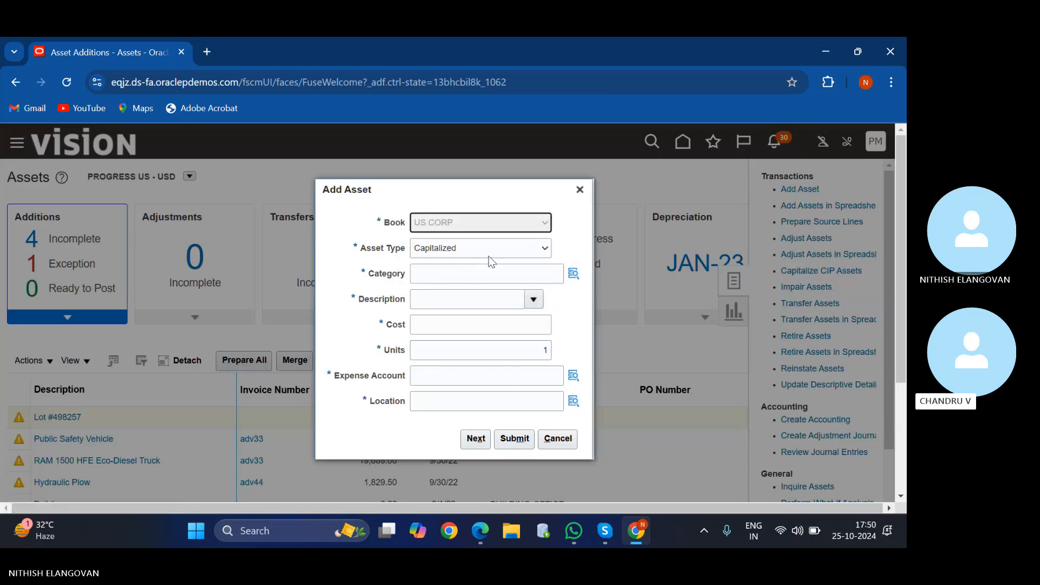
- Review the asset type choices for the new US CORP asset, leaving Capitalized selected
{"action": "left_click", "coordinate": [490, 251]}
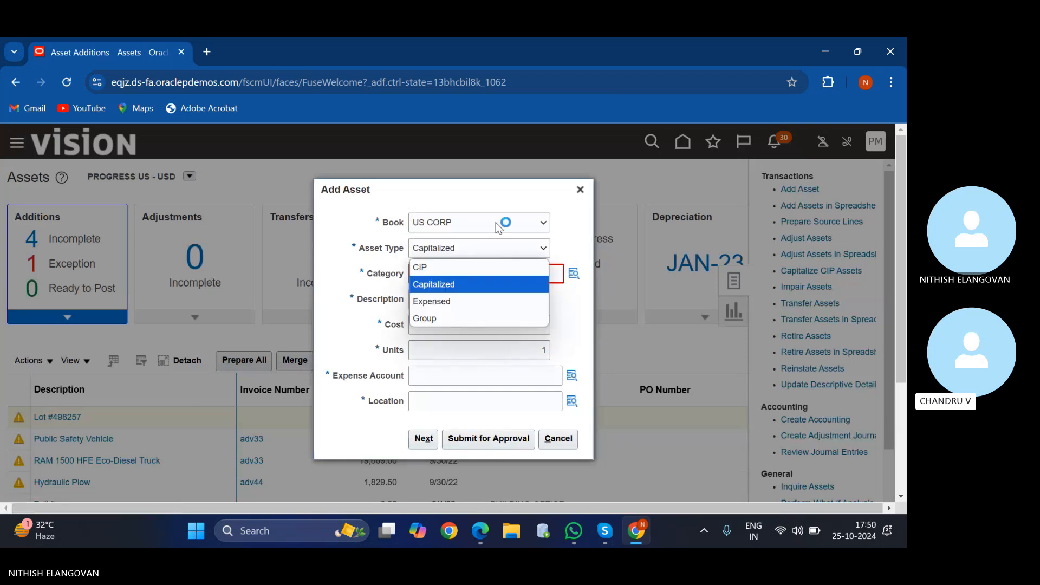
{"action": "left_click", "coordinate": [481, 248]}
{"action": "left_click", "coordinate": [479, 247]}
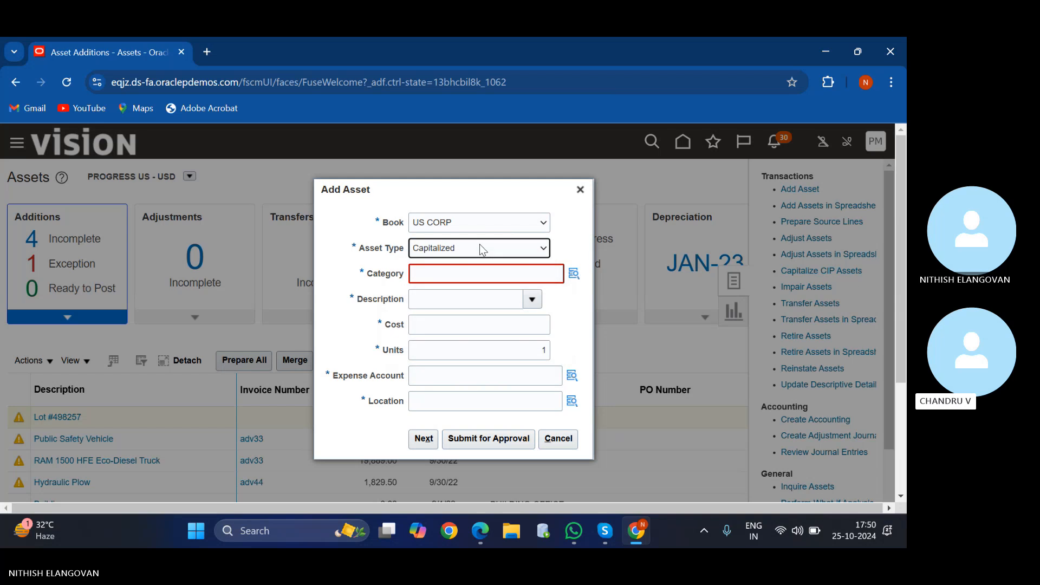
{"action": "left_click", "coordinate": [476, 275]}
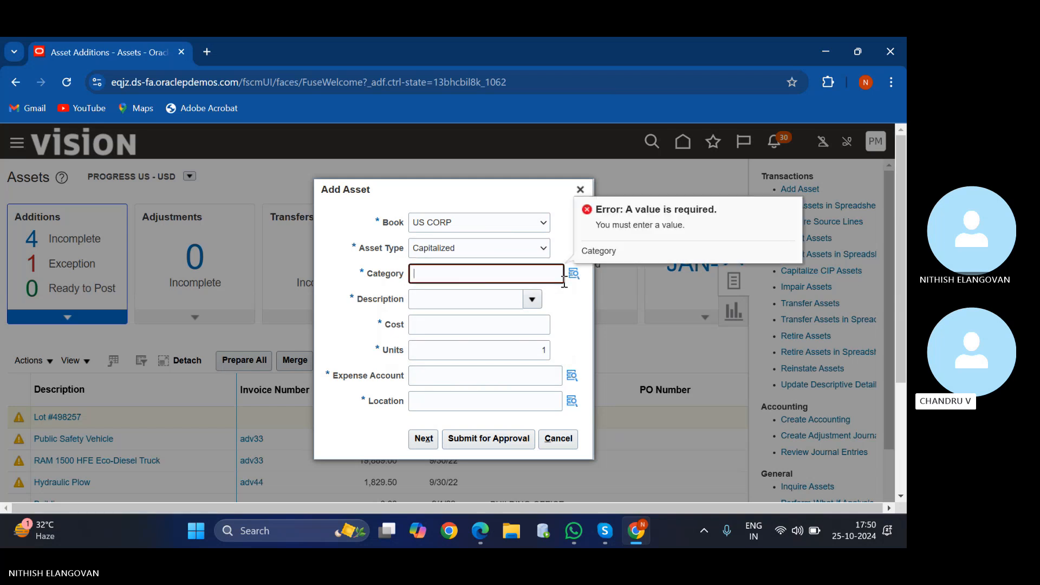
{"action": "left_click", "coordinate": [536, 251]}
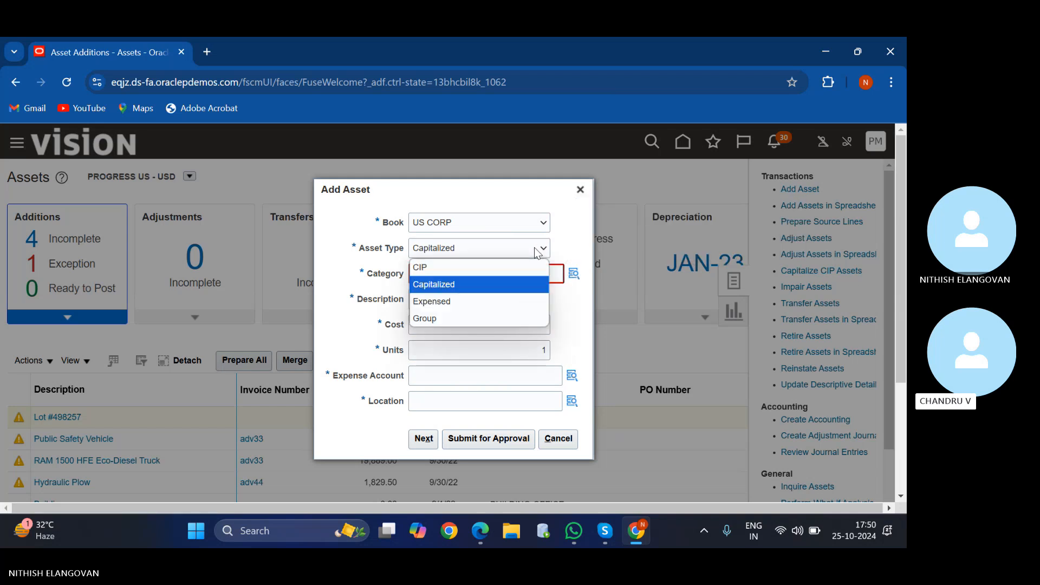
{"action": "left_click", "coordinate": [536, 251]}
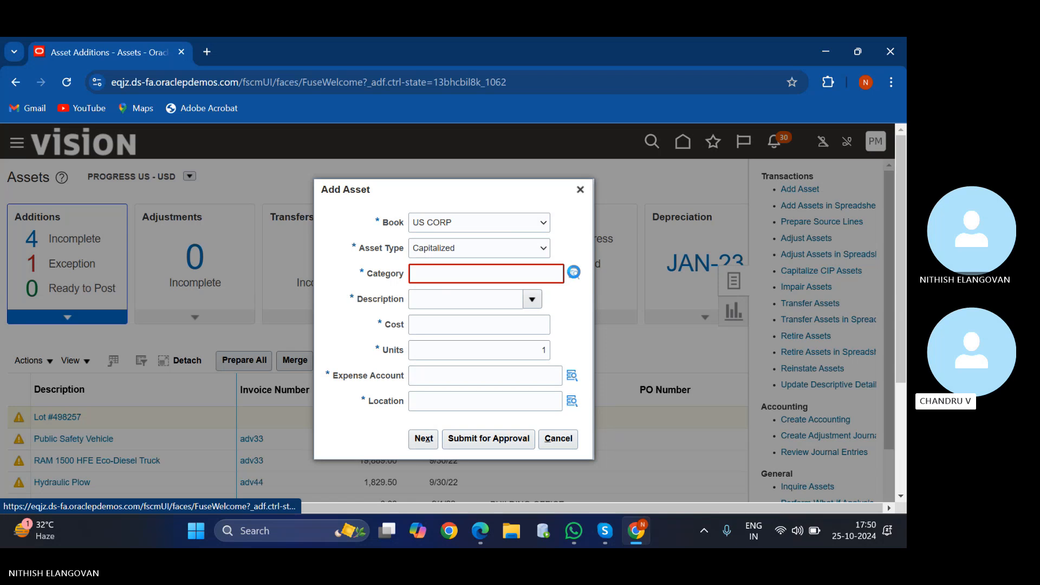
- Try to set the asset category to major category LTI BUILDING and minor category APARTMENT, dismissing the error
{"action": "left_click", "coordinate": [573, 273]}
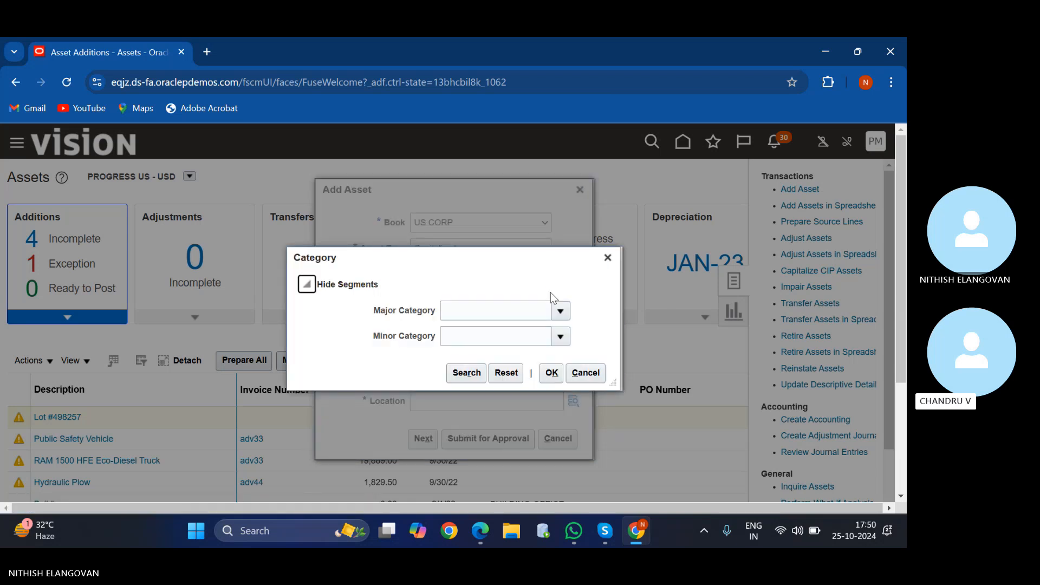
{"action": "left_click", "coordinate": [526, 310]}
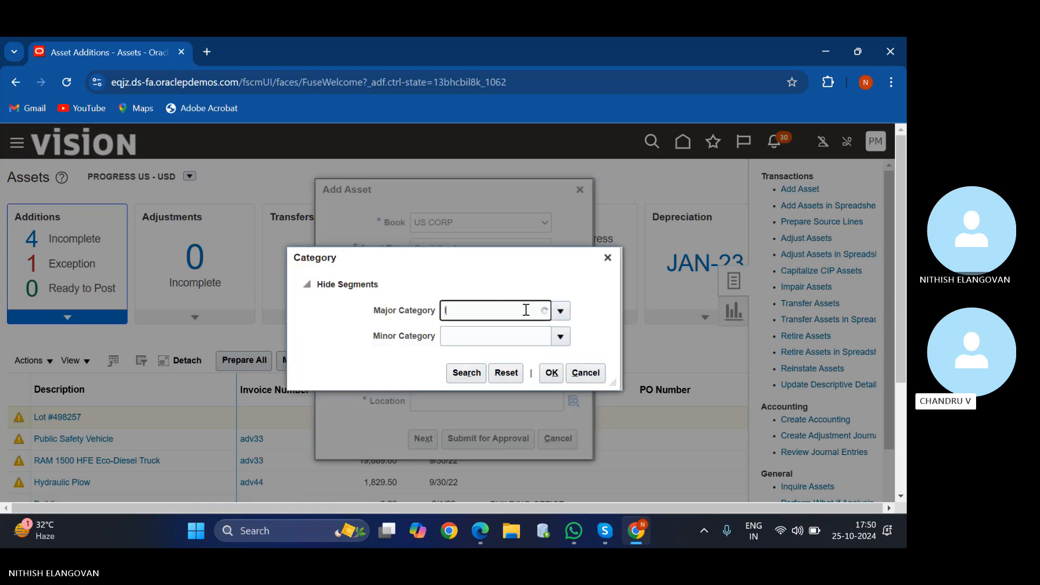
{"action": "type", "text": "lti"}
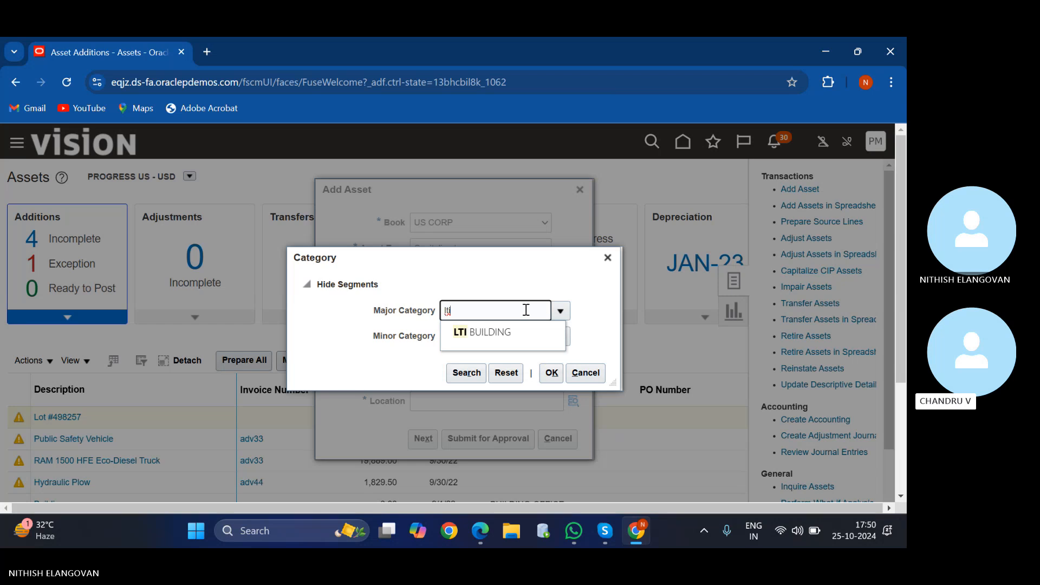
{"action": "left_click", "coordinate": [506, 333]}
{"action": "left_click", "coordinate": [486, 329]}
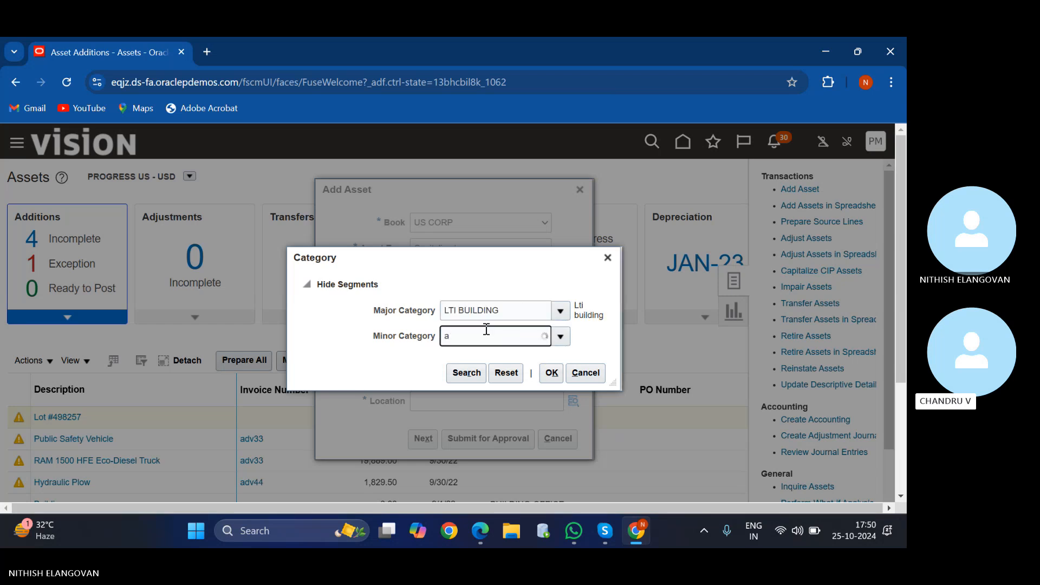
{"action": "left_click", "coordinate": [488, 356]}
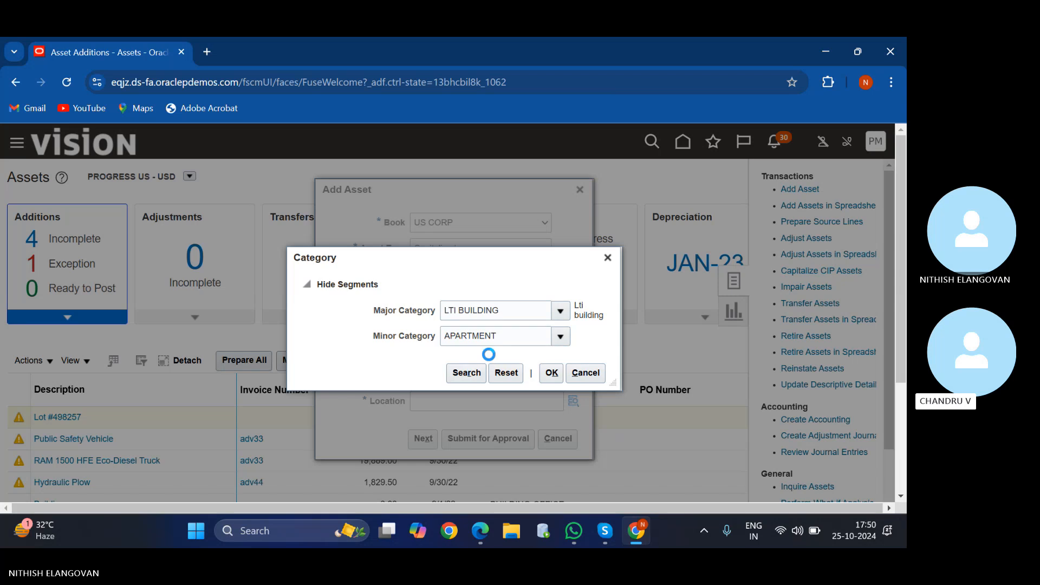
{"action": "left_click", "coordinate": [548, 372]}
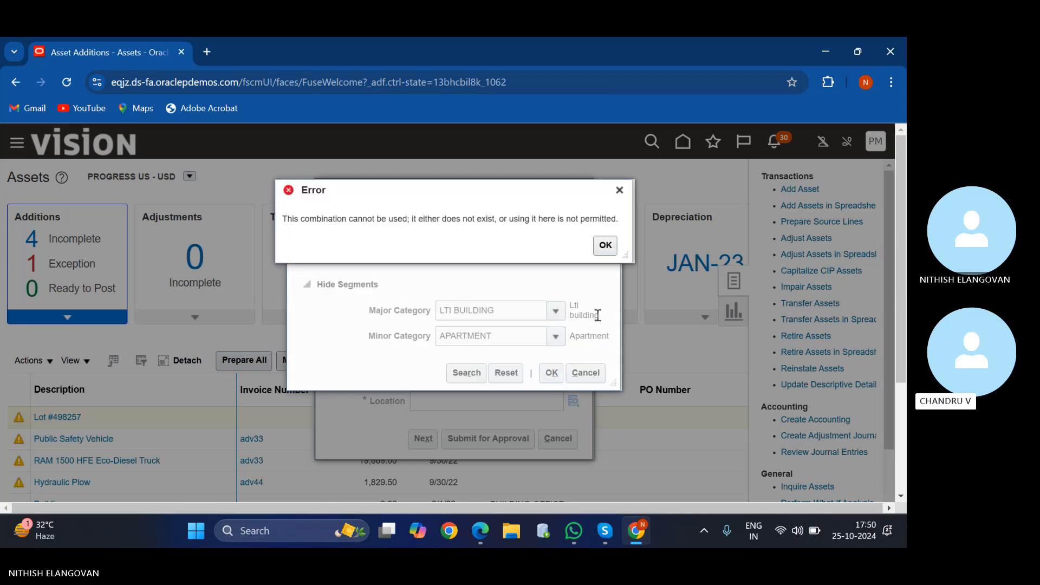
{"action": "left_click", "coordinate": [604, 252]}
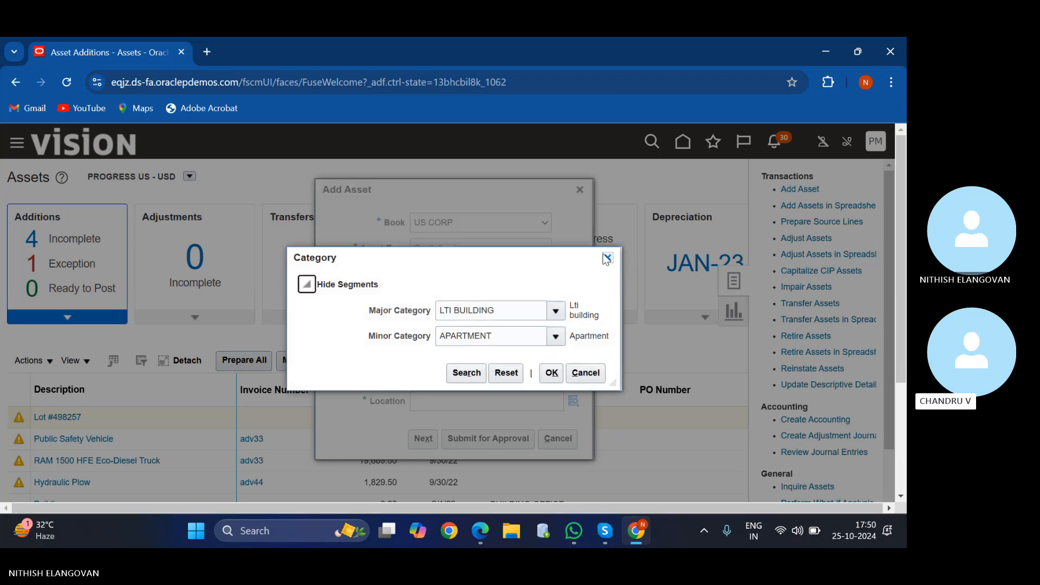
- Replace the category segments with major category COMPUTER and minor category HARDWARE and accept the combination
{"action": "left_click_drag", "start_coordinate": [501, 336], "coordinate": [388, 349]}
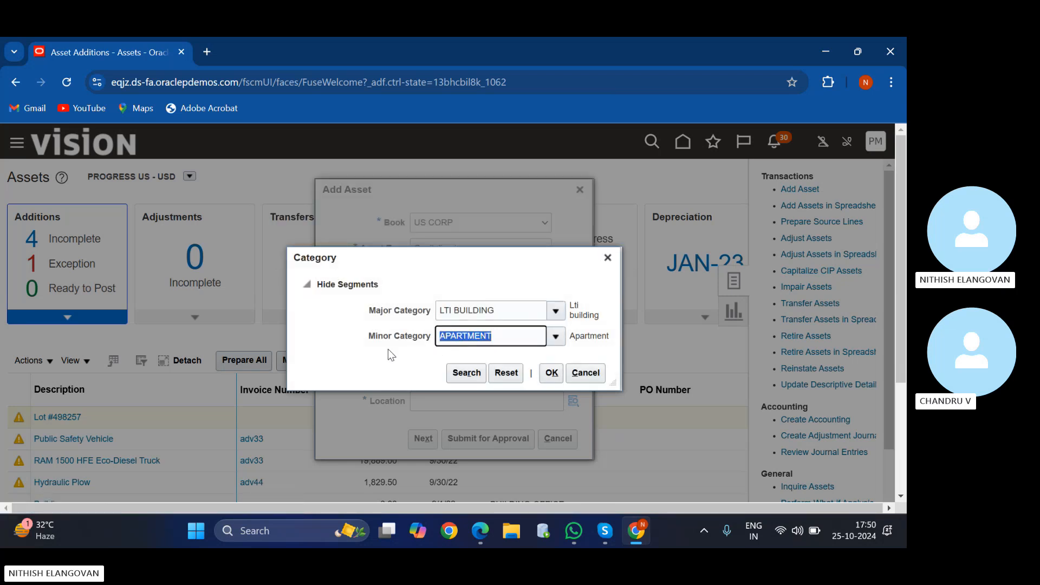
{"action": "key", "text": "BackSpace"}
{"action": "type", "text": "bu"}
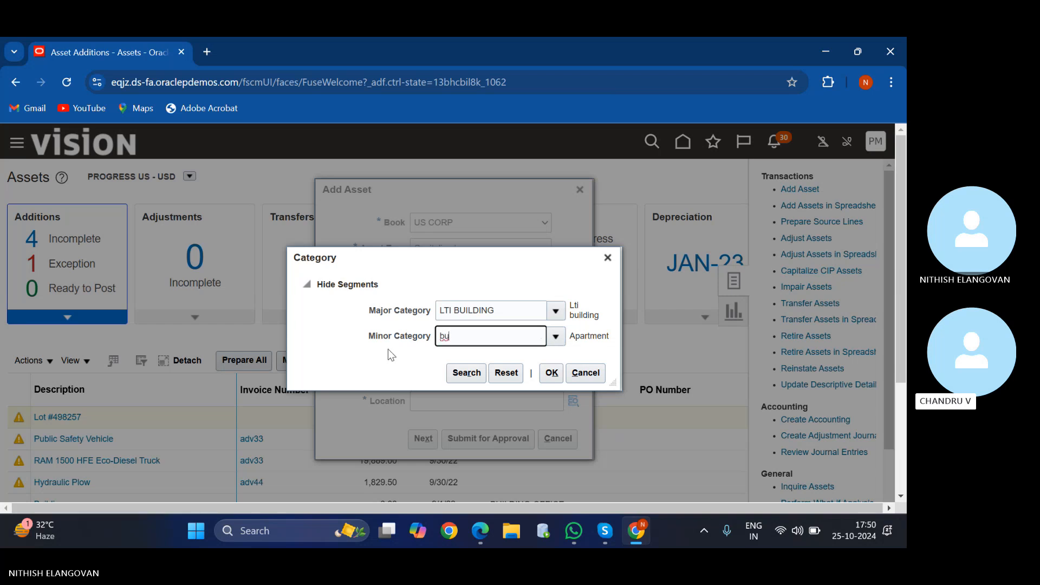
{"action": "key", "text": "BackSpace"}
{"action": "key", "text": "BackSpace"}
{"action": "left_click", "coordinate": [526, 313]}
{"action": "key", "text": "BackSpace"}
{"action": "key", "text": "BackSpace"}
{"action": "key", "text": "BackSpace"}
{"action": "key", "text": "BackSpace"}
{"action": "key", "text": "BackSpace"}
{"action": "key", "text": "BackSpace"}
{"action": "key", "text": "BackSpace"}
{"action": "key", "text": "BackSpace"}
{"action": "key", "text": "BackSpace"}
{"action": "key", "text": "BackSpace"}
{"action": "key", "text": "BackSpace"}
{"action": "key", "text": "BackSpace"}
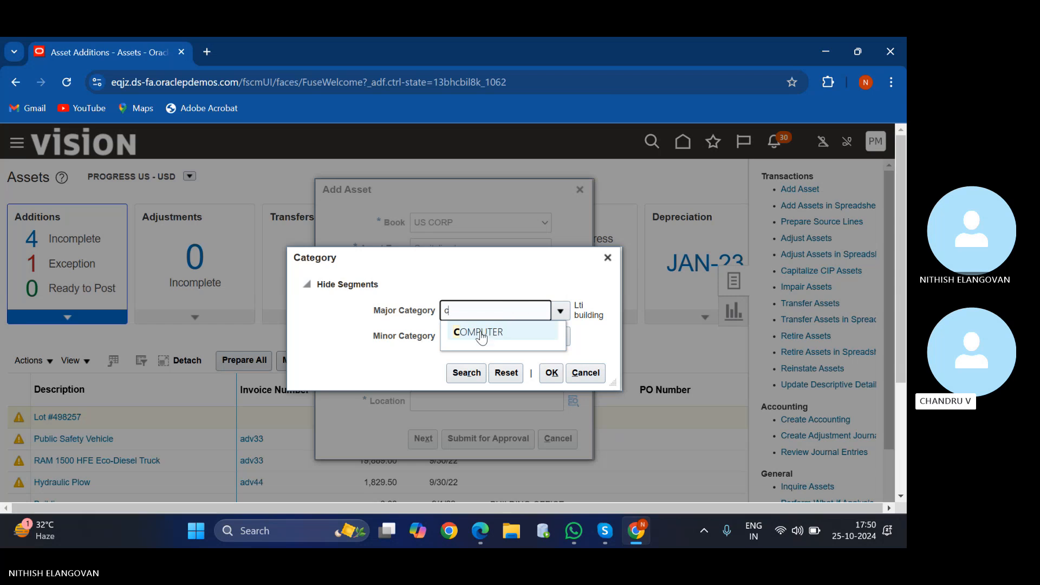
{"action": "left_click", "coordinate": [478, 332]}
{"action": "left_click", "coordinate": [477, 337]}
{"action": "type", "text": "h"}
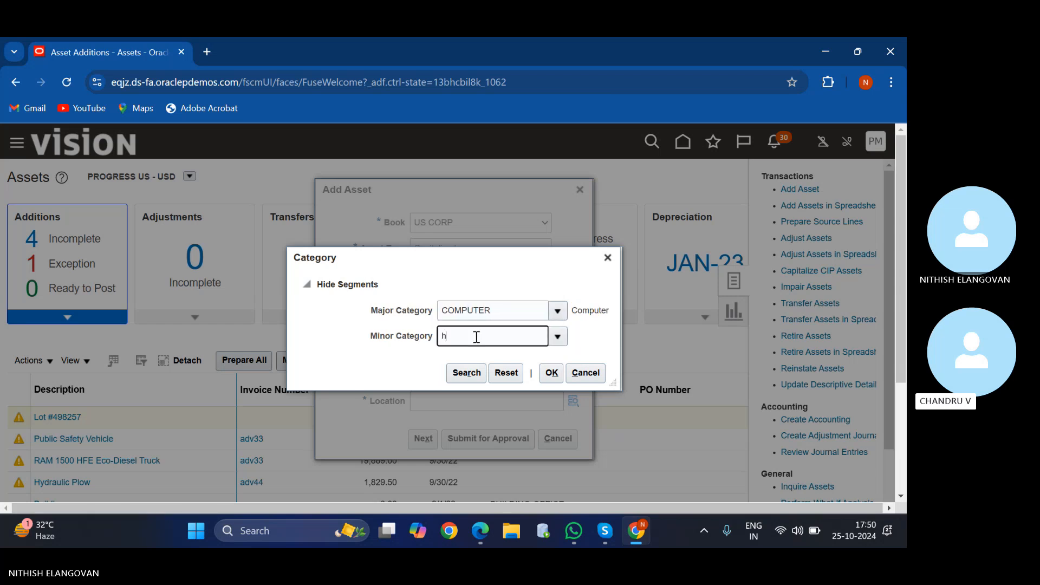
{"action": "type", "text": "a"}
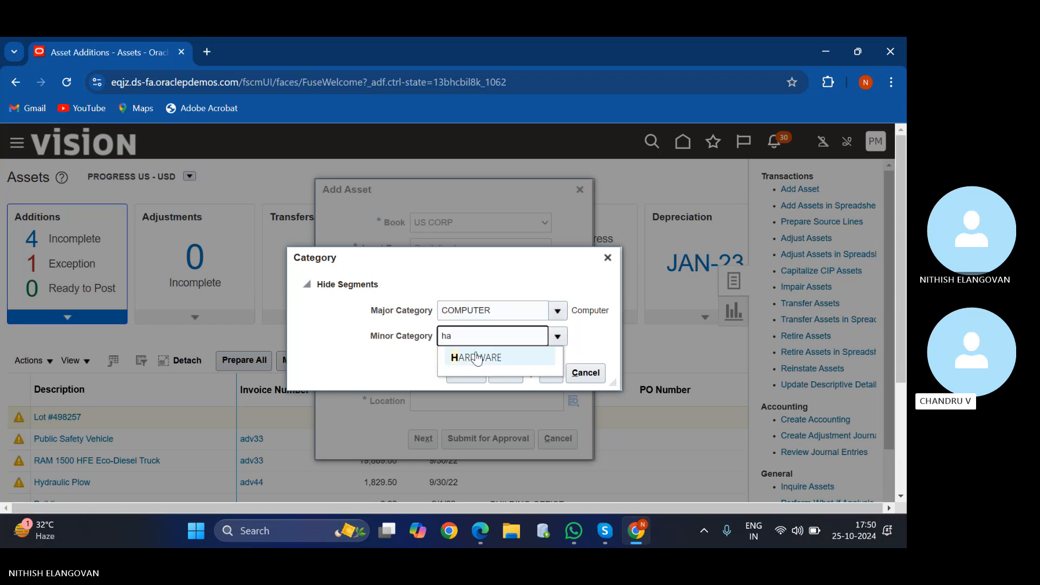
{"action": "left_click", "coordinate": [476, 357]}
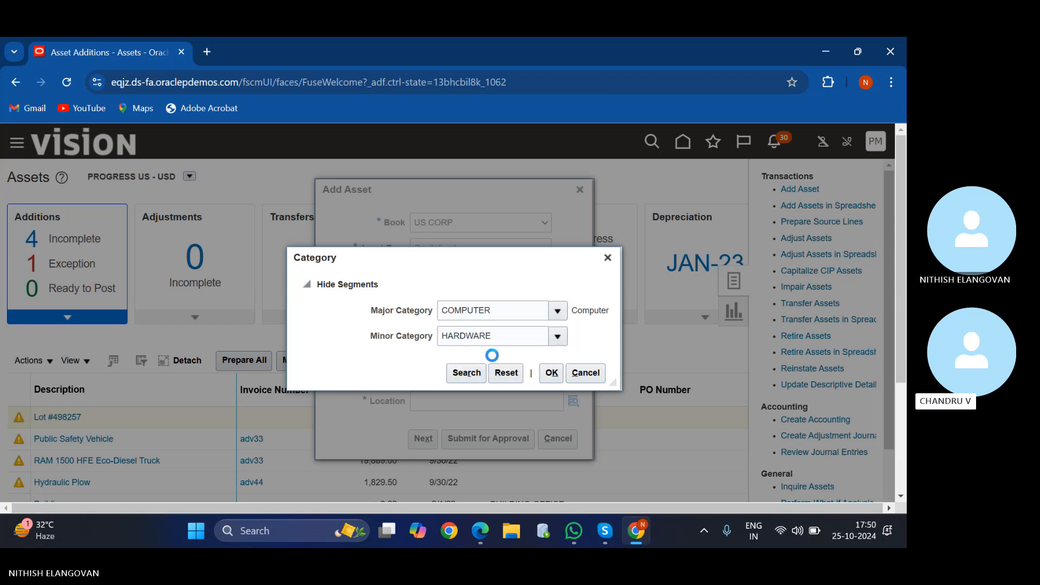
{"action": "left_click", "coordinate": [551, 373]}
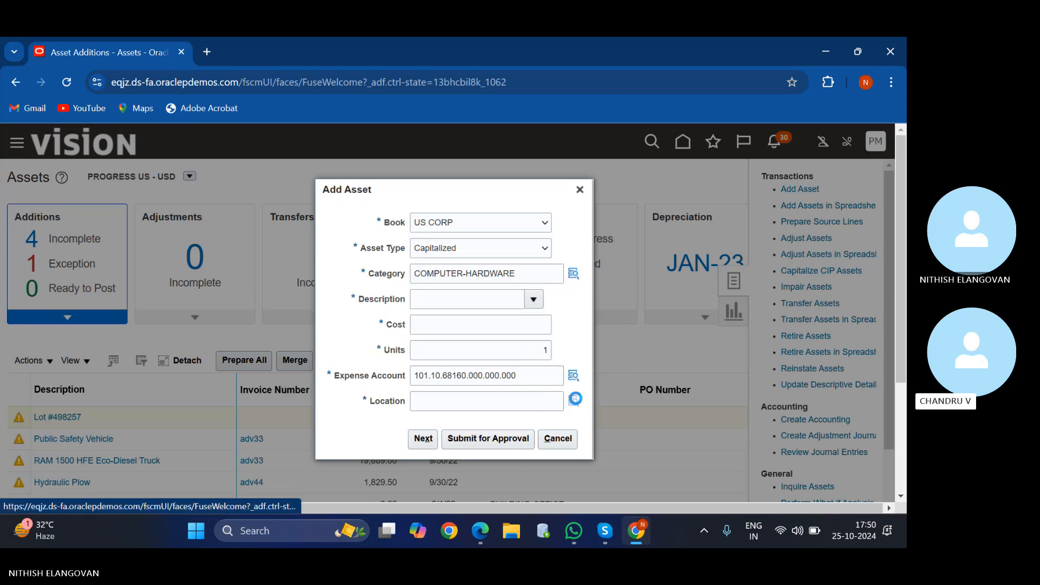
- Set the asset location to country USA, state CALIFORNIA, city ATLANTA and building NL HEALTHCARE
{"action": "left_click", "coordinate": [572, 401]}
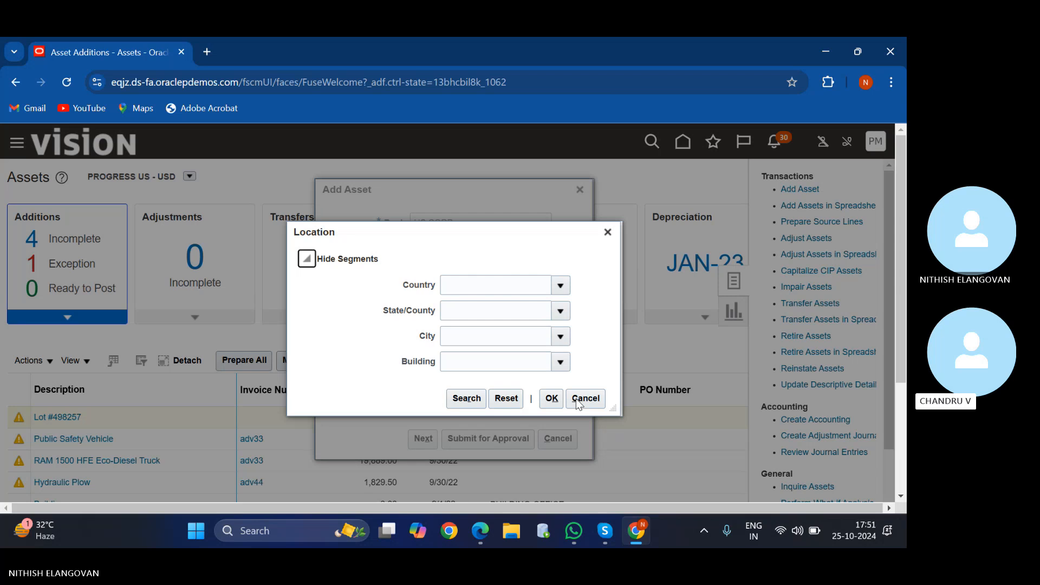
{"action": "left_click", "coordinate": [530, 287]}
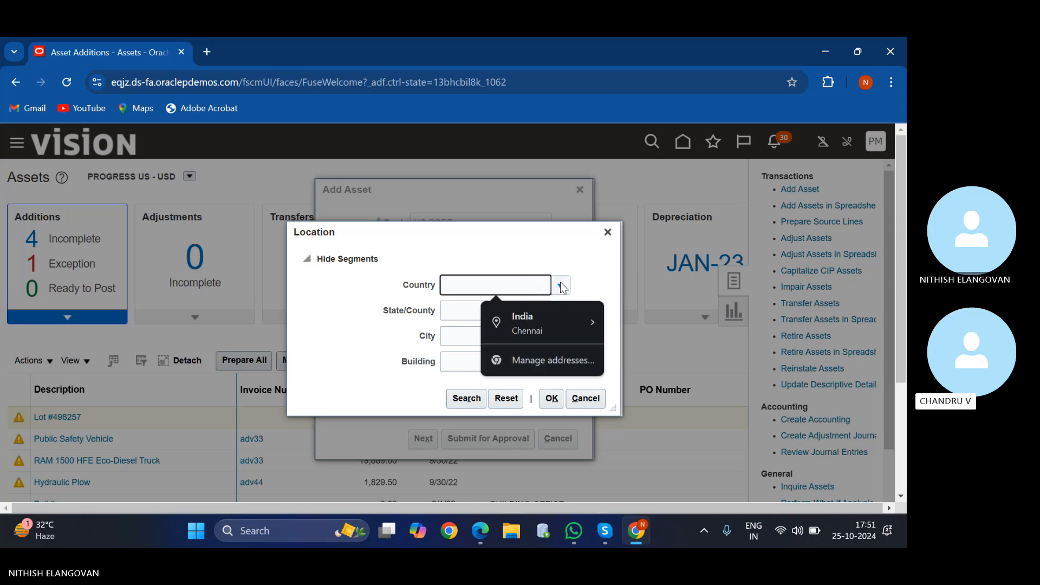
{"action": "left_click", "coordinate": [560, 285]}
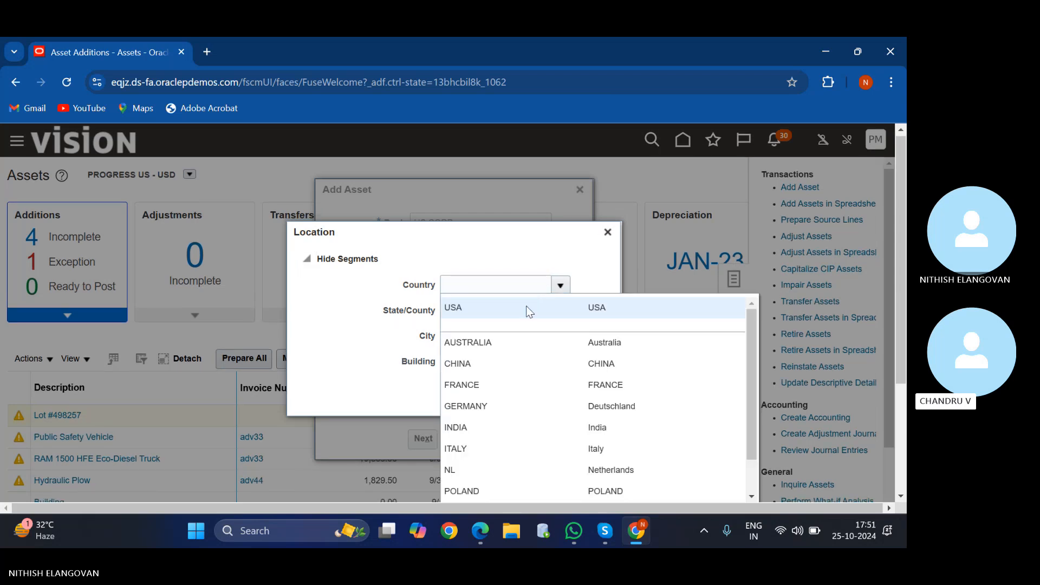
{"action": "left_click", "coordinate": [525, 306]}
{"action": "left_click", "coordinate": [559, 312]}
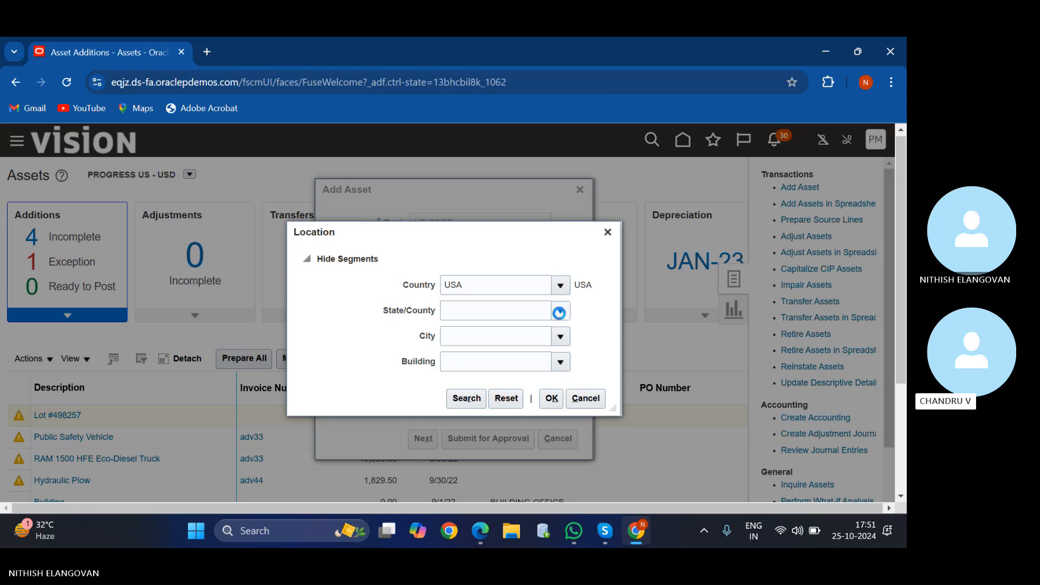
{"action": "left_click", "coordinate": [515, 339]}
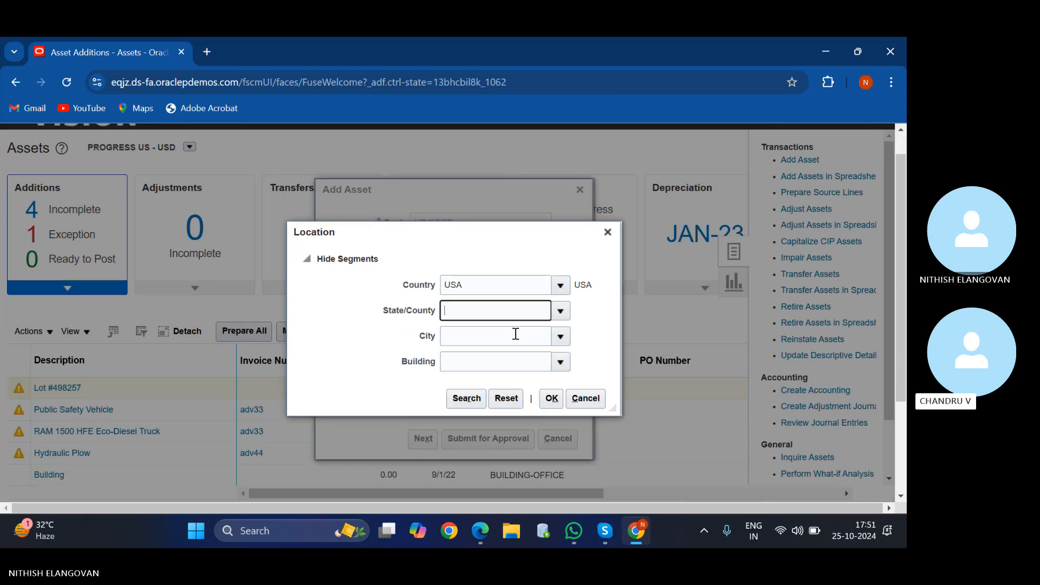
{"action": "left_click", "coordinate": [559, 337]}
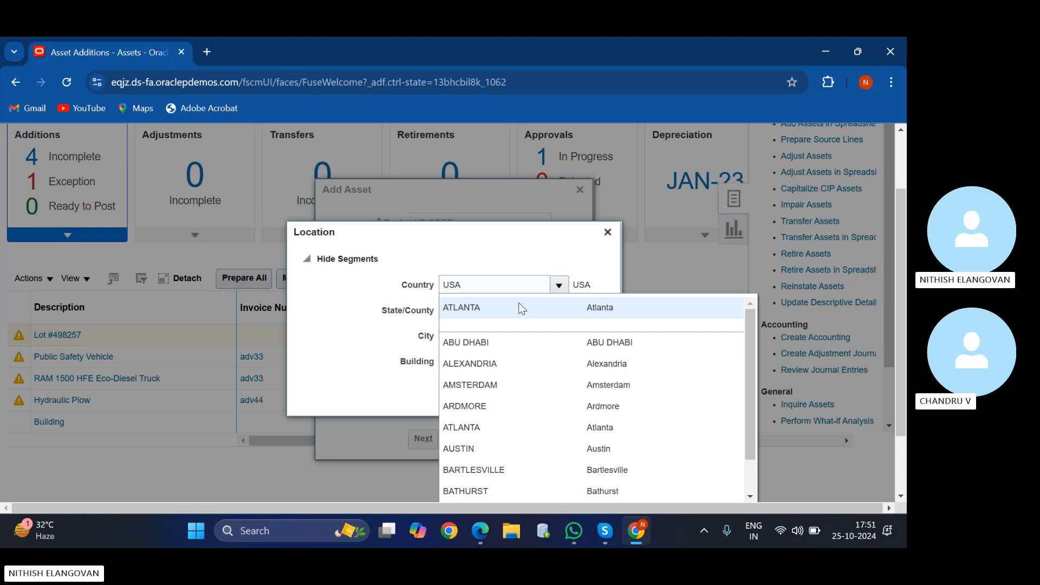
{"action": "left_click", "coordinate": [518, 308]}
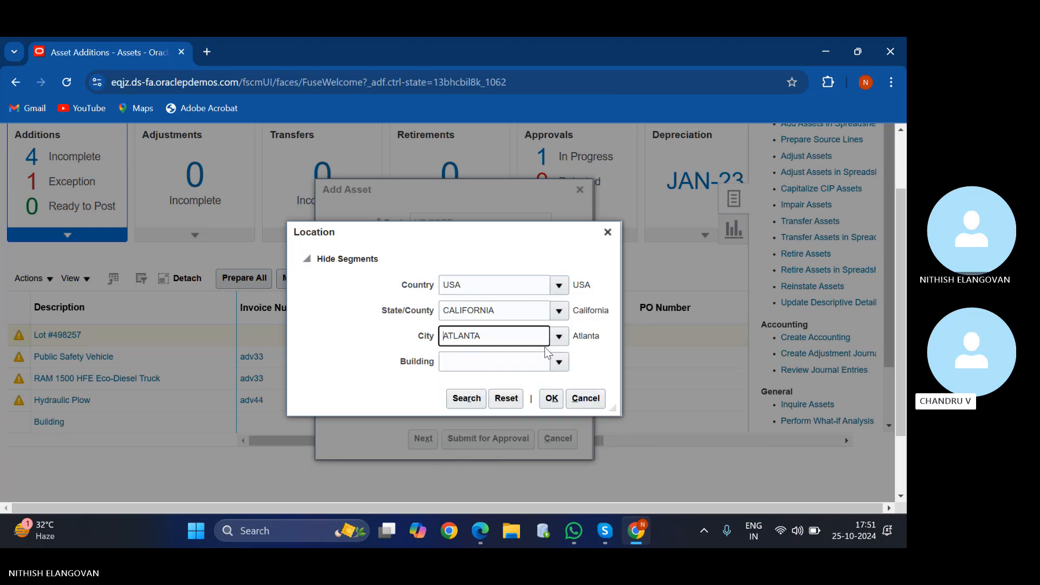
{"action": "left_click", "coordinate": [558, 363]}
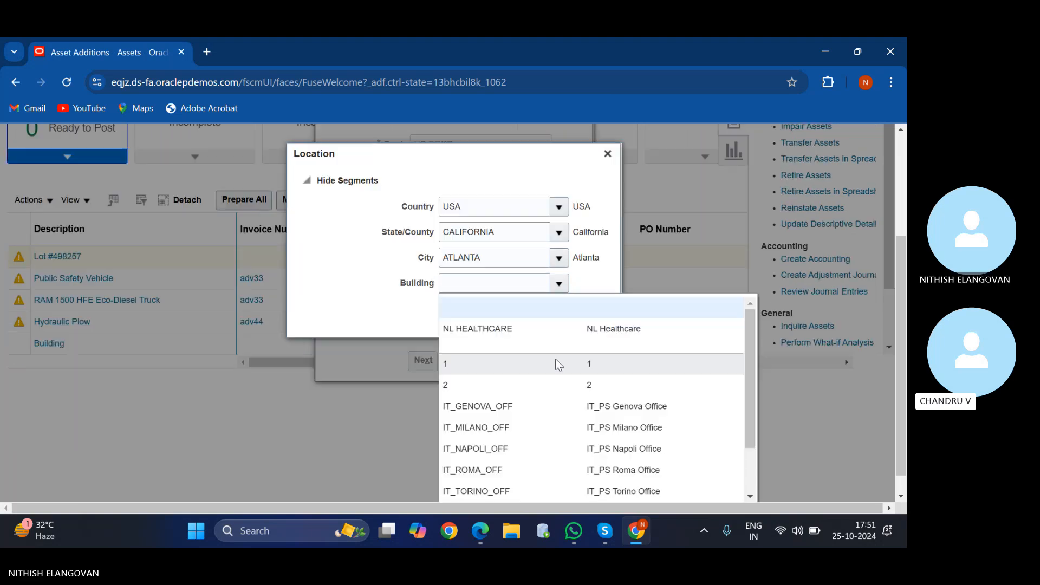
{"action": "left_click", "coordinate": [501, 330]}
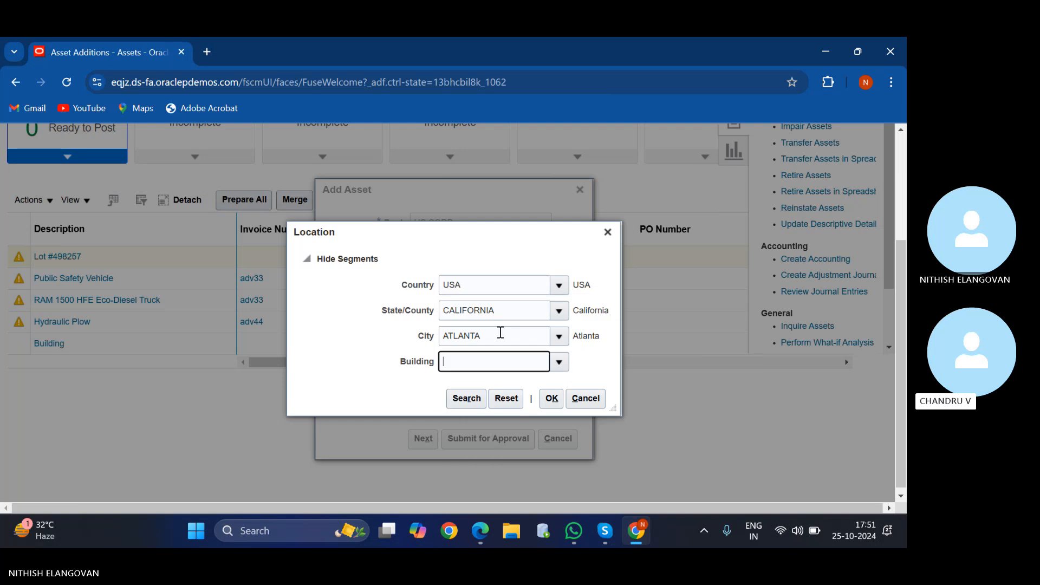
{"action": "left_click", "coordinate": [551, 400]}
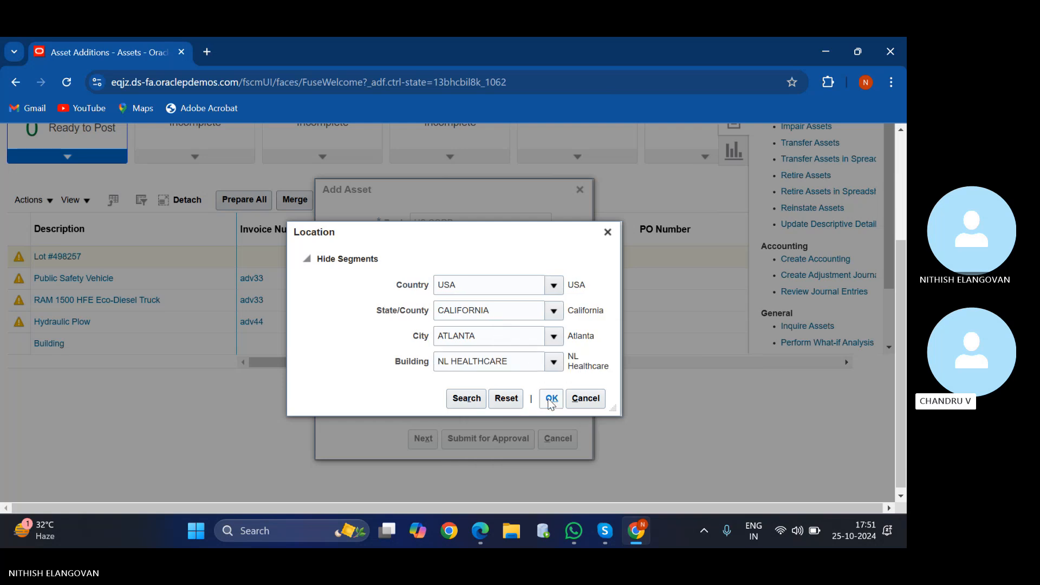
- Enter Hardware as the asset description and 50000 as its cost
{"action": "left_click", "coordinate": [498, 299]}
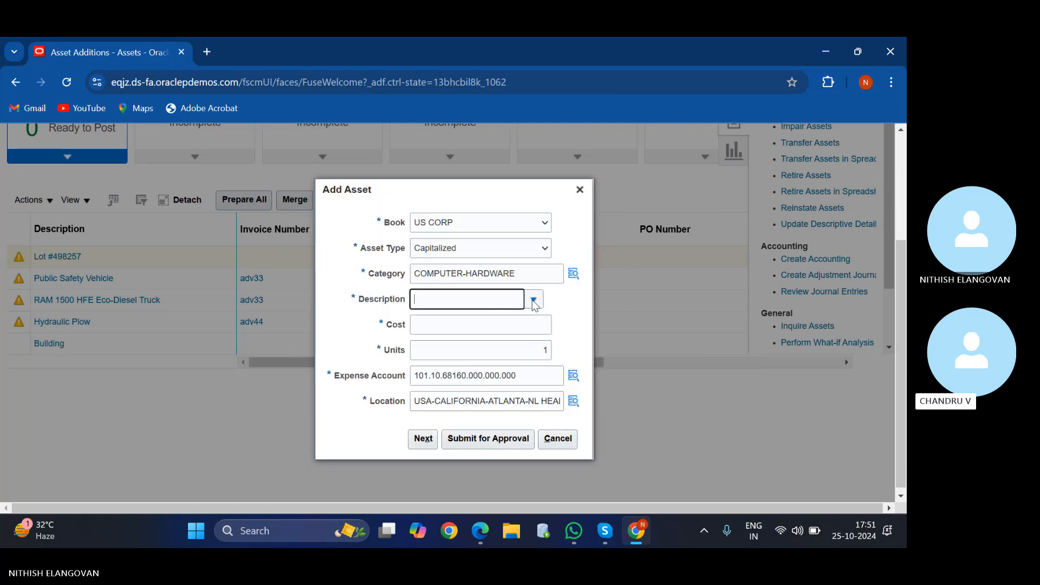
{"action": "left_click", "coordinate": [533, 302]}
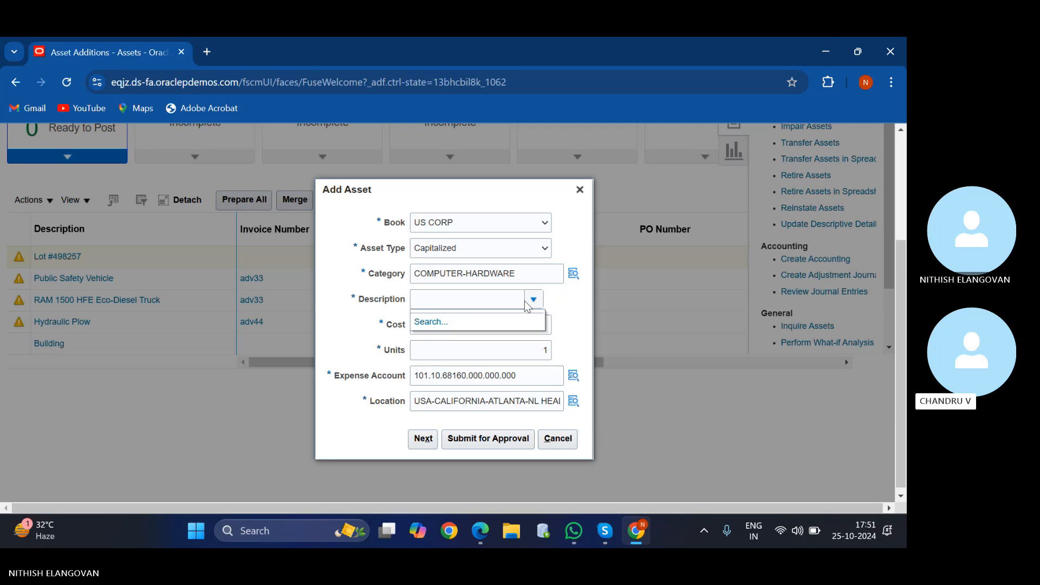
{"action": "left_click", "coordinate": [482, 295]}
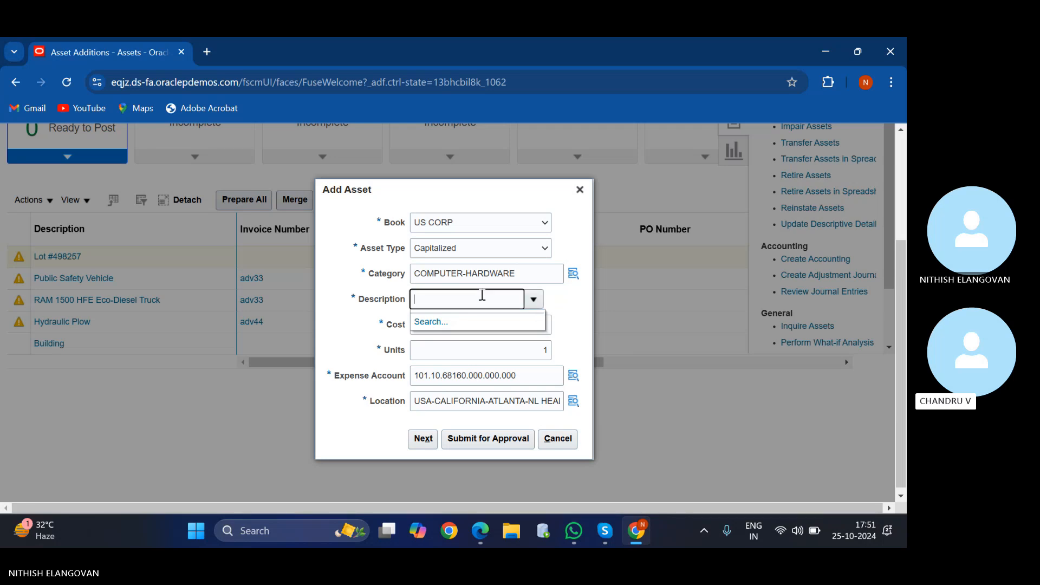
{"action": "type", "text": "Hardware"}
{"action": "left_click", "coordinate": [488, 345]}
{"action": "left_click", "coordinate": [487, 325]}
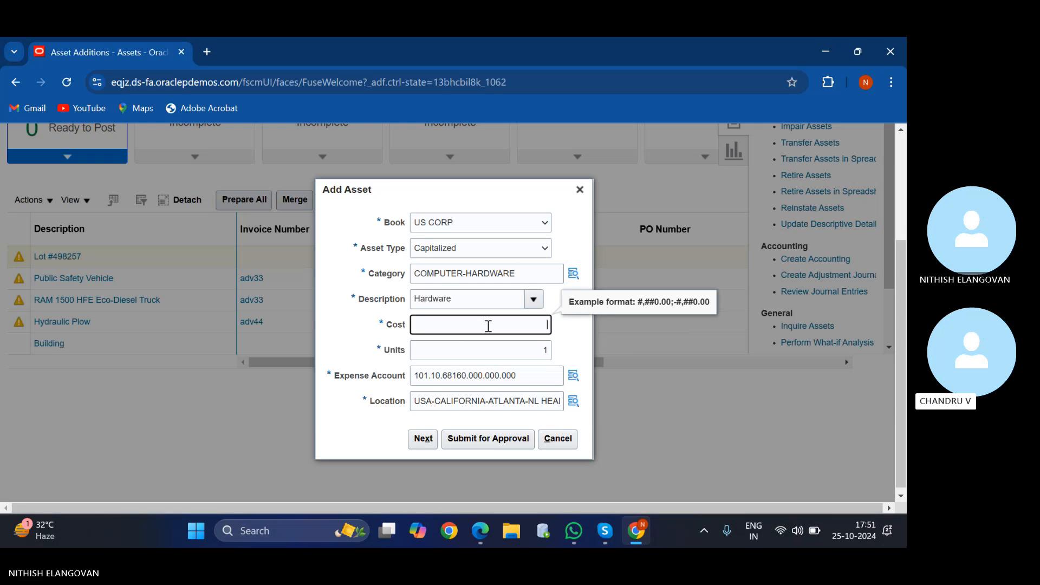
{"action": "type", "text": "50000"}
- Continue to the full details of the Hardware asset and set its asset key to 2015
{"action": "left_click", "coordinate": [428, 442]}
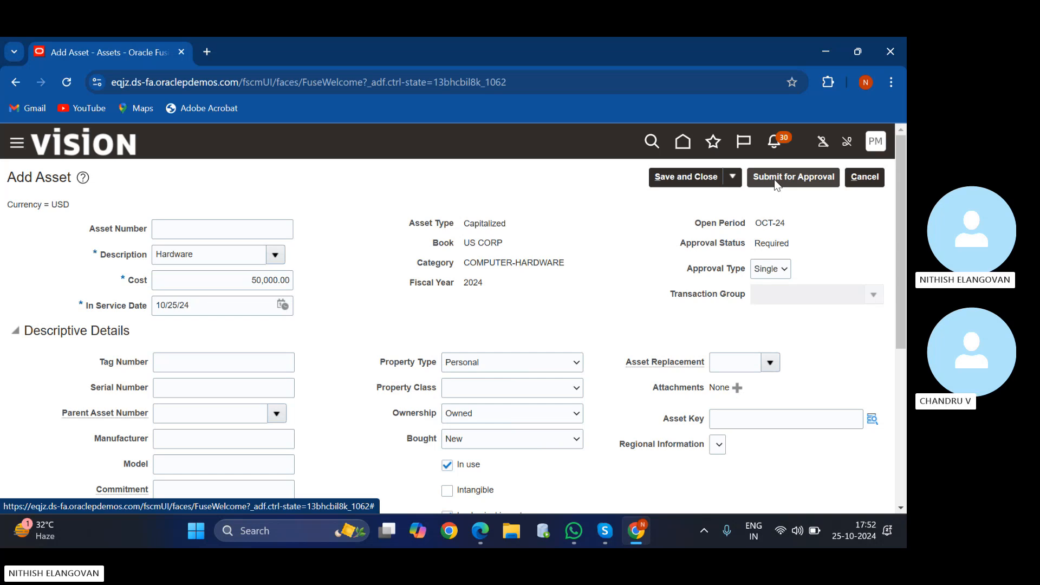
{"action": "left_click", "coordinate": [733, 179]}
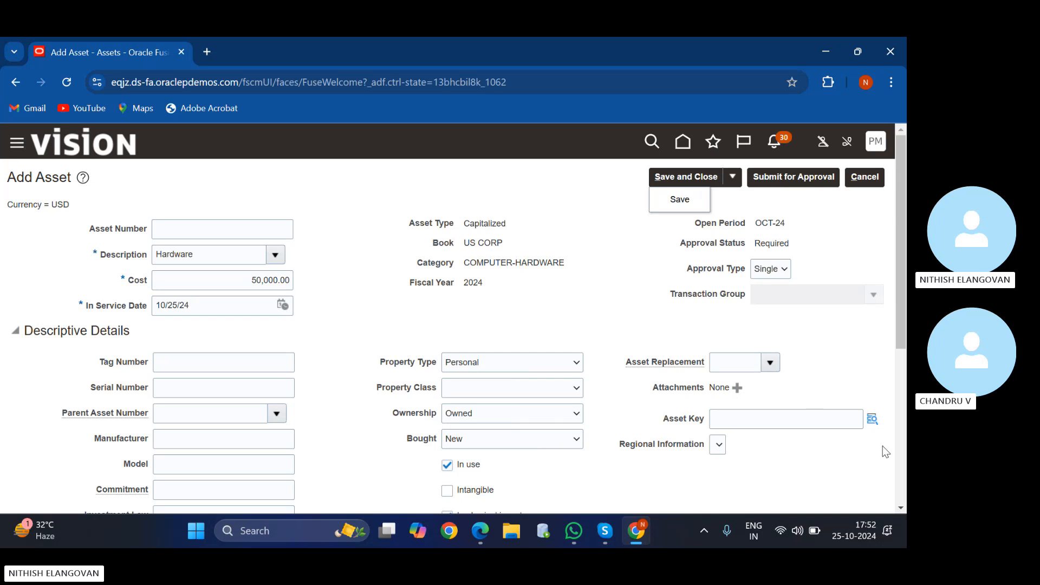
{"action": "left_click", "coordinate": [869, 419]}
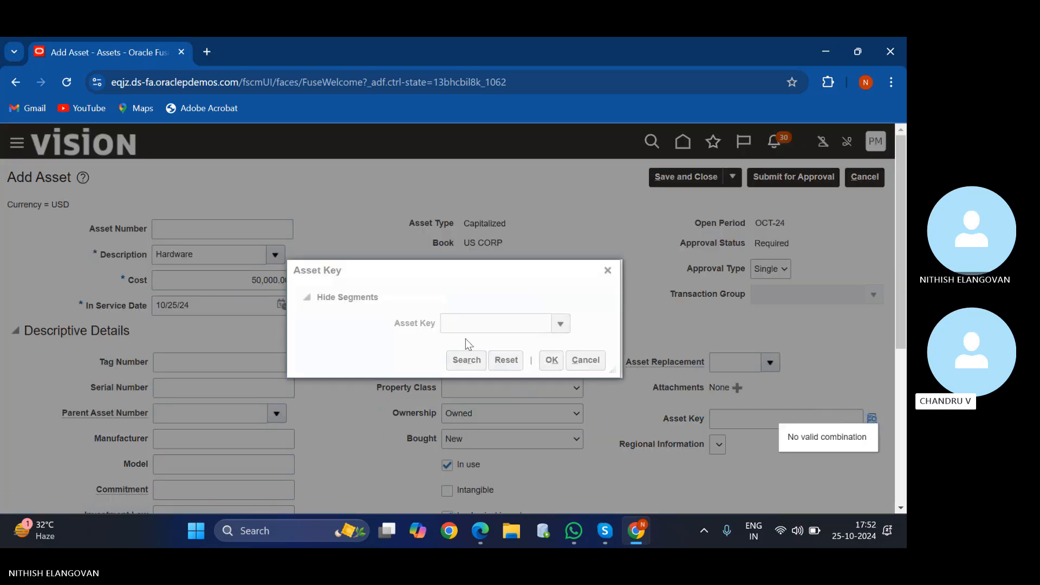
{"action": "left_click", "coordinate": [559, 324]}
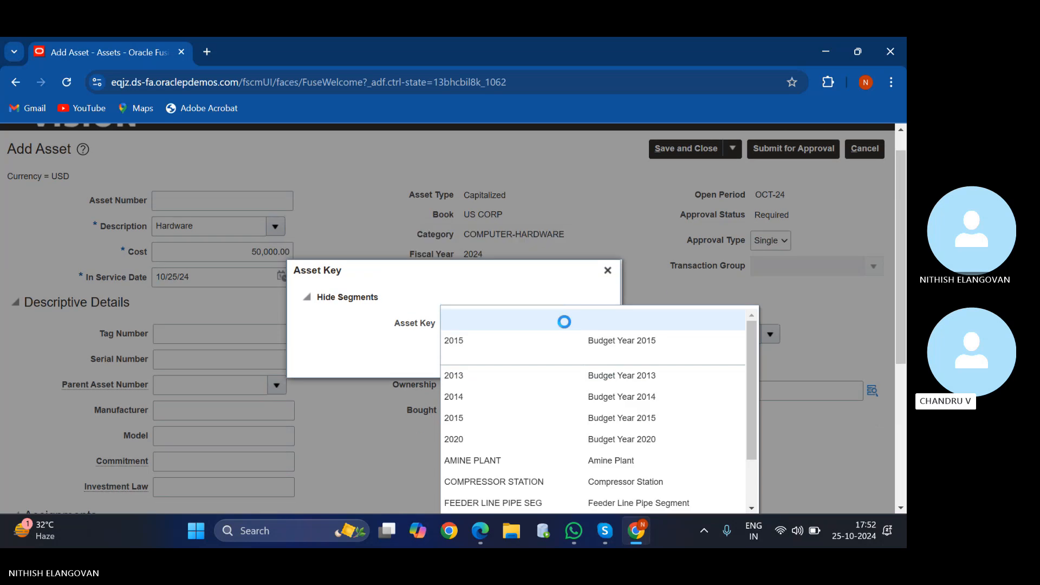
{"action": "left_click", "coordinate": [509, 346]}
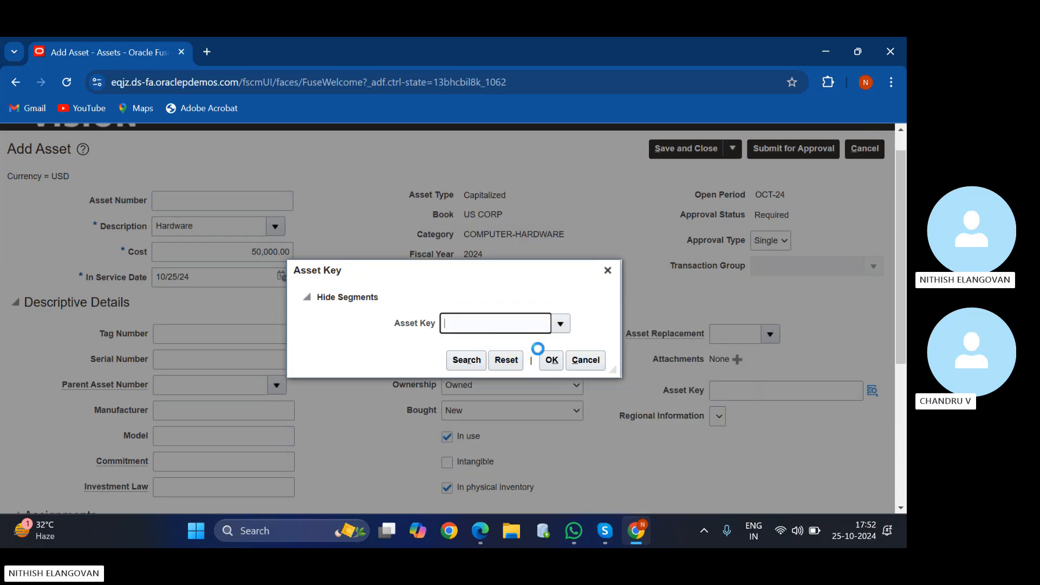
{"action": "left_click", "coordinate": [550, 370]}
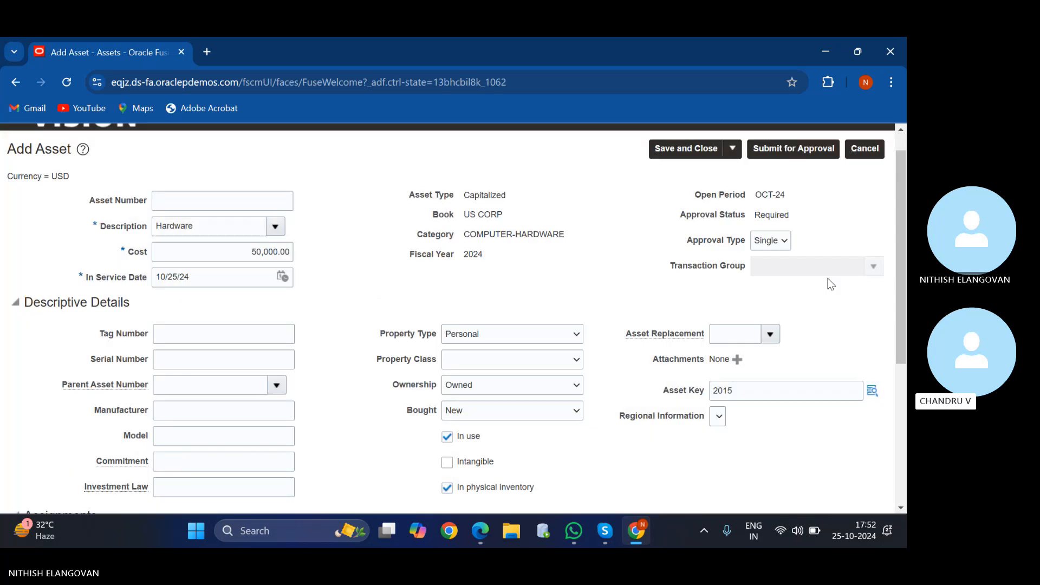
- Save the Hardware asset without closing it and acknowledge the confirmation
{"action": "scroll", "coordinate": [830, 284], "scroll_direction": "down", "scroll_amount": 5}
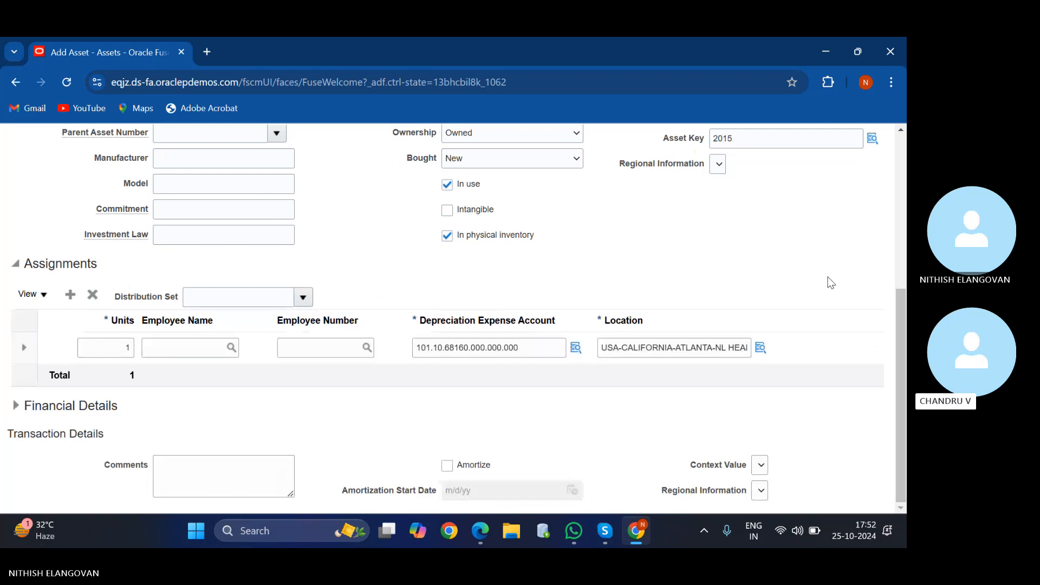
{"action": "scroll", "coordinate": [830, 283], "scroll_direction": "up", "scroll_amount": 5}
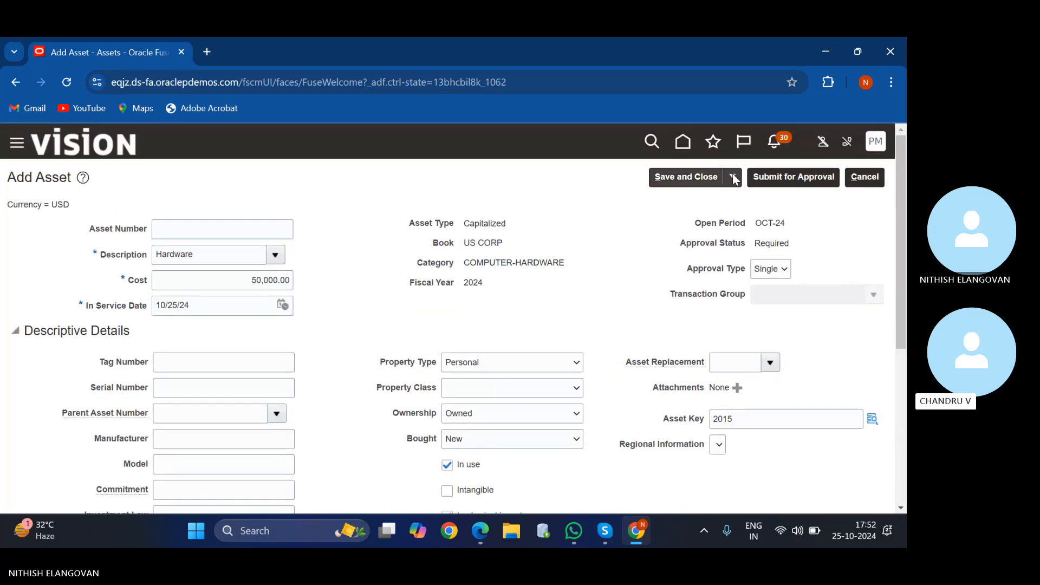
{"action": "left_click", "coordinate": [734, 179]}
{"action": "left_click", "coordinate": [690, 197]}
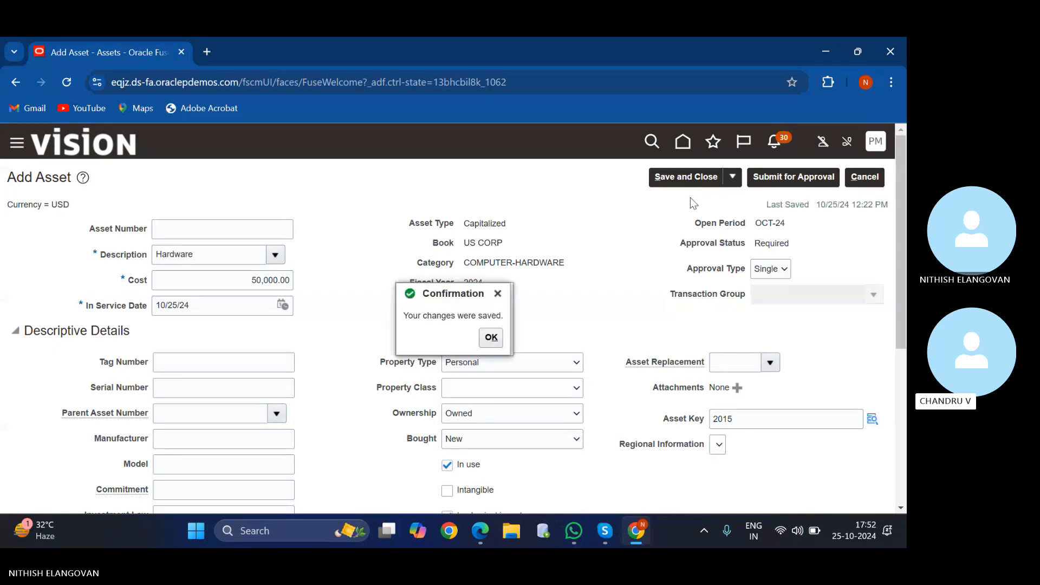
{"action": "key", "text": "Return"}
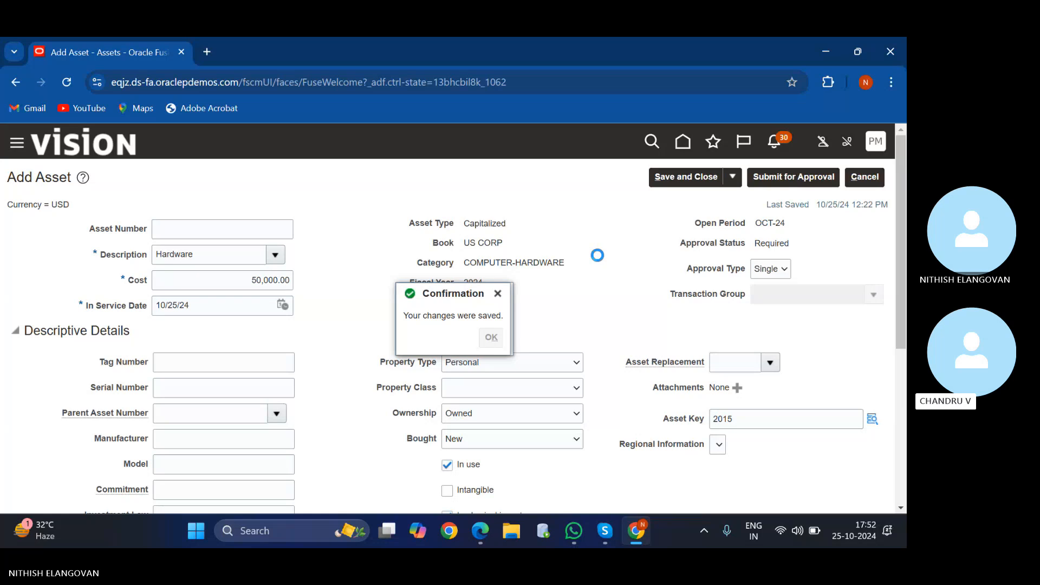
- Submit the Hardware asset addition for approval
{"action": "scroll", "coordinate": [596, 255], "scroll_direction": "down", "scroll_amount": 5}
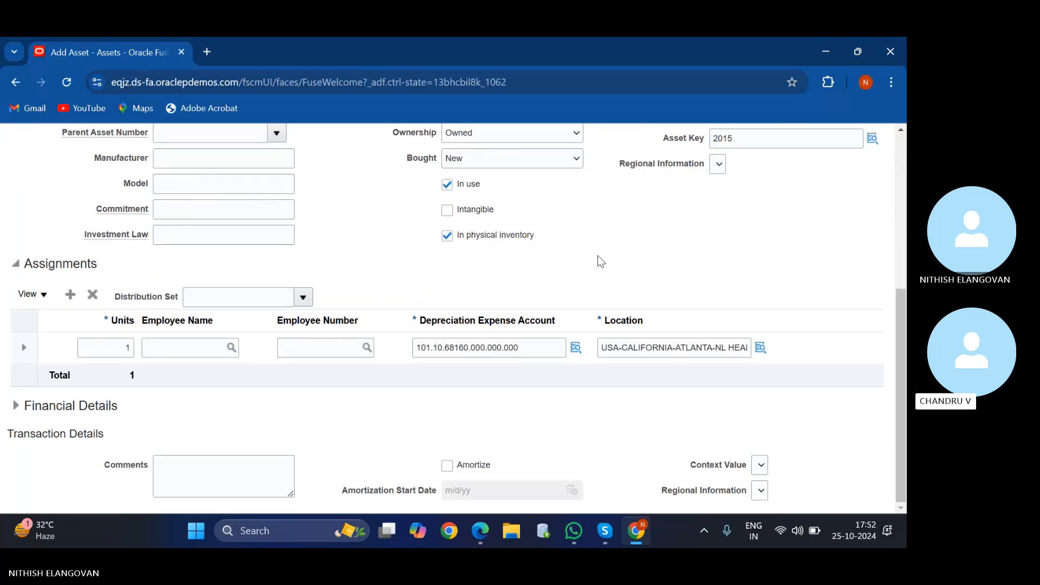
{"action": "scroll", "coordinate": [596, 255], "scroll_direction": "up", "scroll_amount": 5}
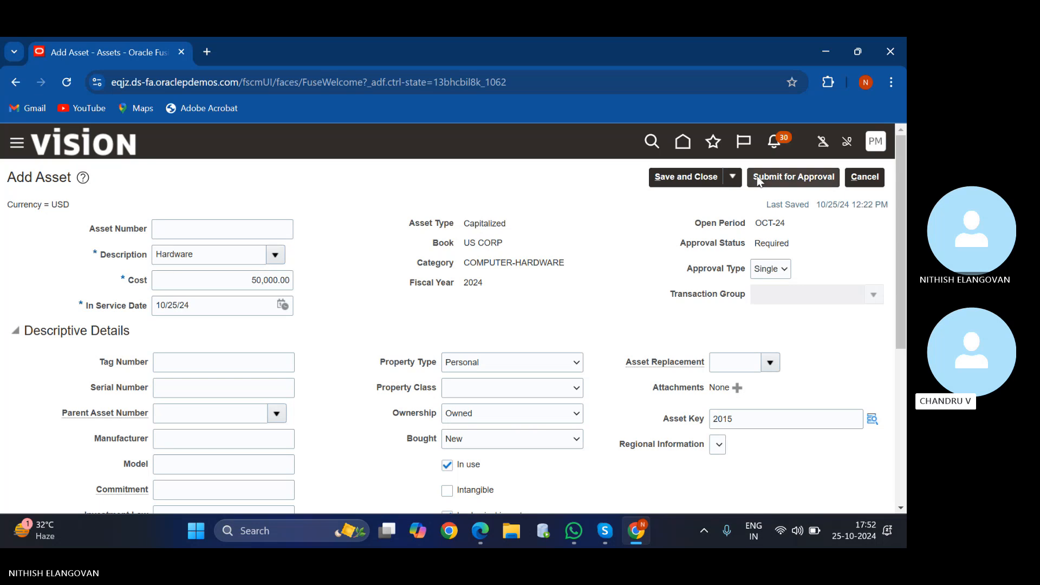
{"action": "left_click", "coordinate": [789, 176]}
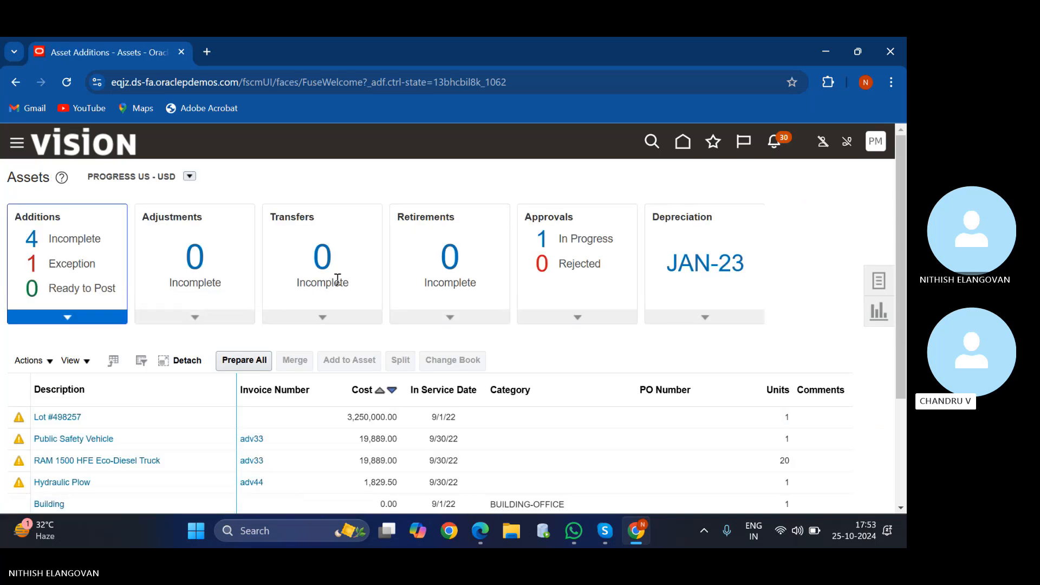
- Display the in-progress approval transactions for the PROGRESS US book and review the list
{"action": "left_click", "coordinate": [575, 318]}
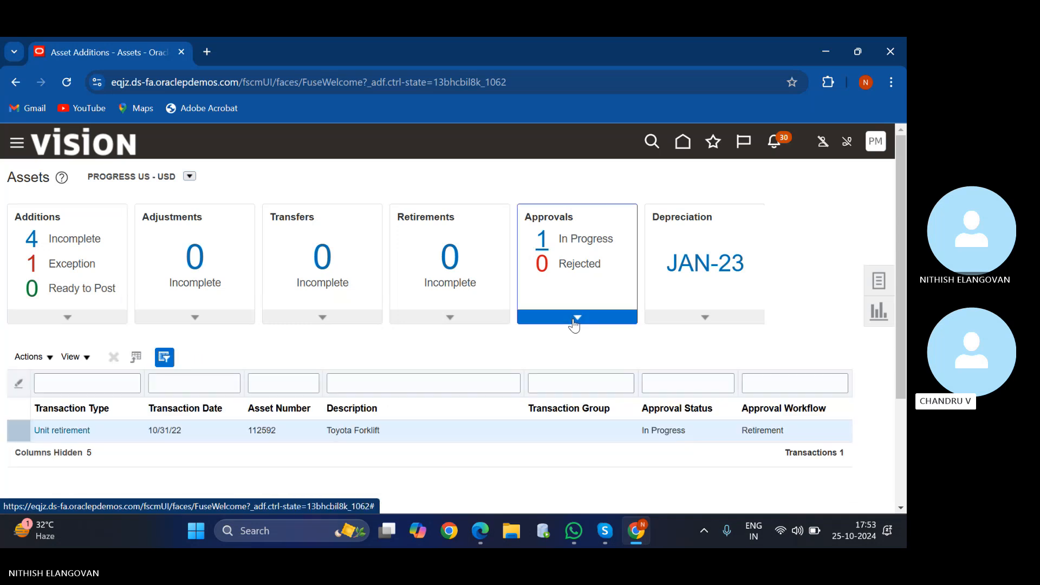
{"action": "scroll", "coordinate": [574, 325], "scroll_direction": "down", "scroll_amount": 3}
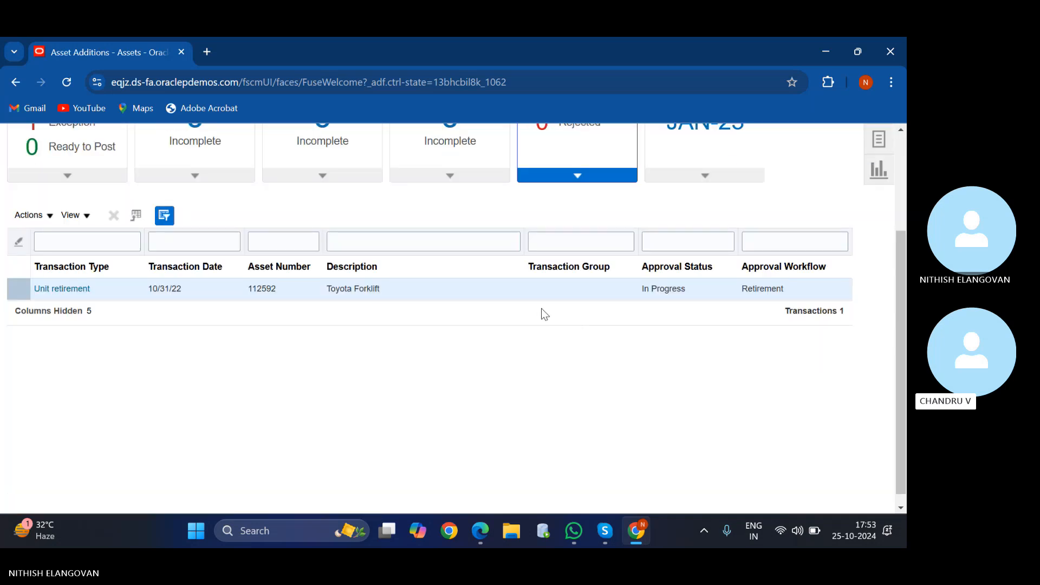
{"action": "scroll", "coordinate": [490, 293], "scroll_direction": "up", "scroll_amount": 2}
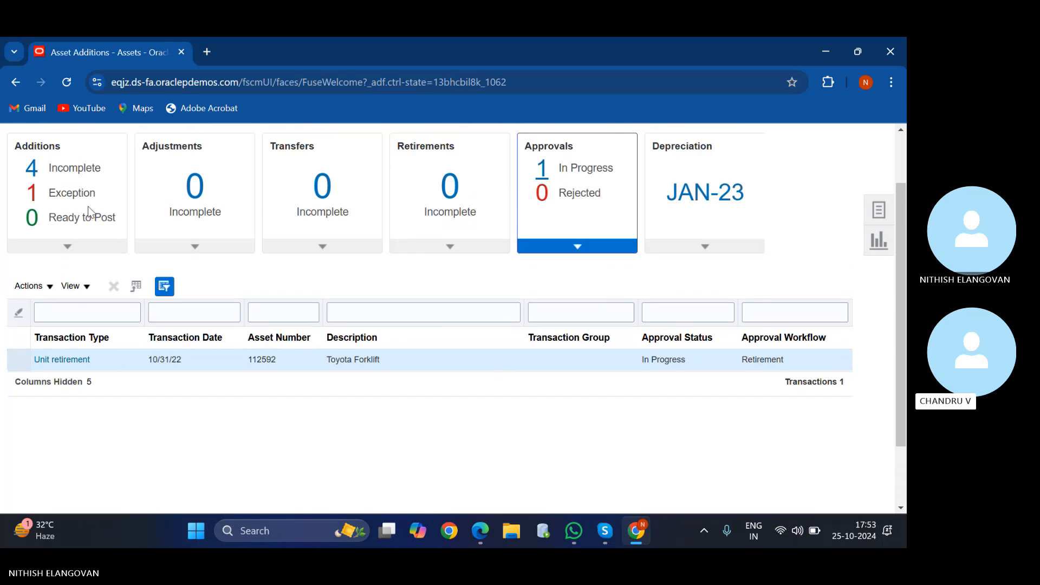
{"action": "scroll", "coordinate": [90, 211], "scroll_direction": "up", "scroll_amount": 2}
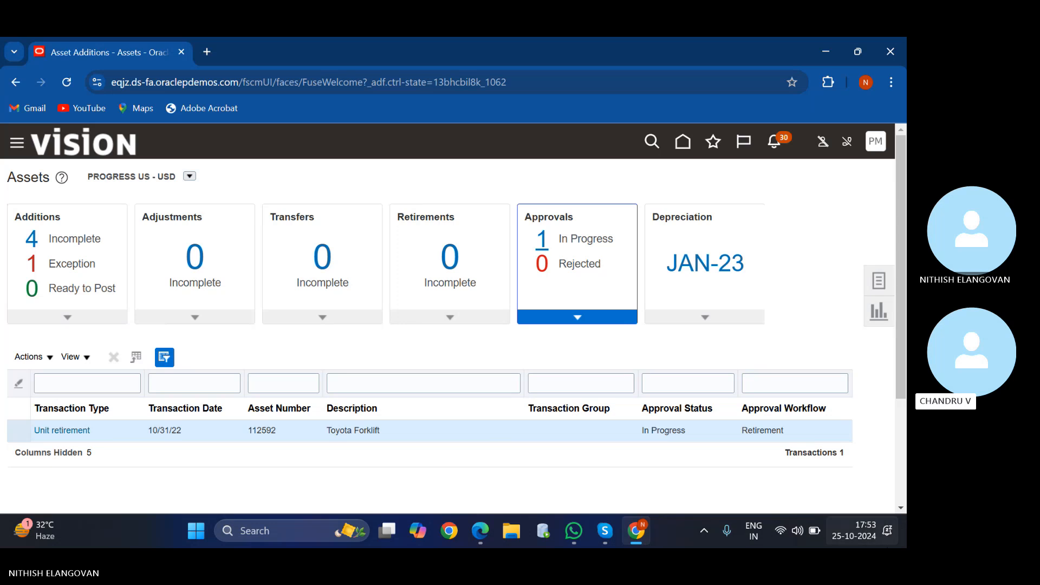
{"action": "left_click", "coordinate": [611, 531]}
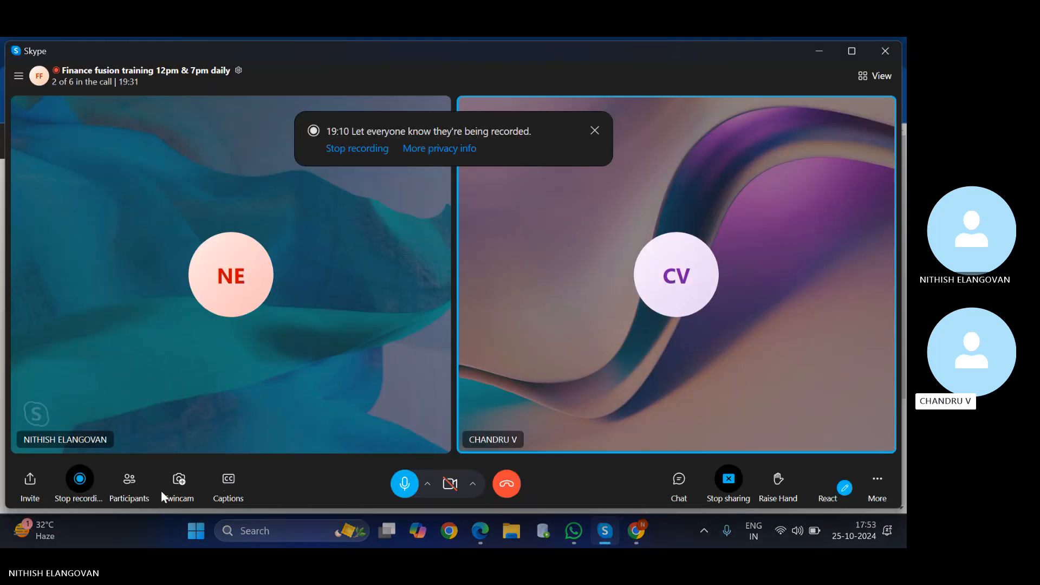